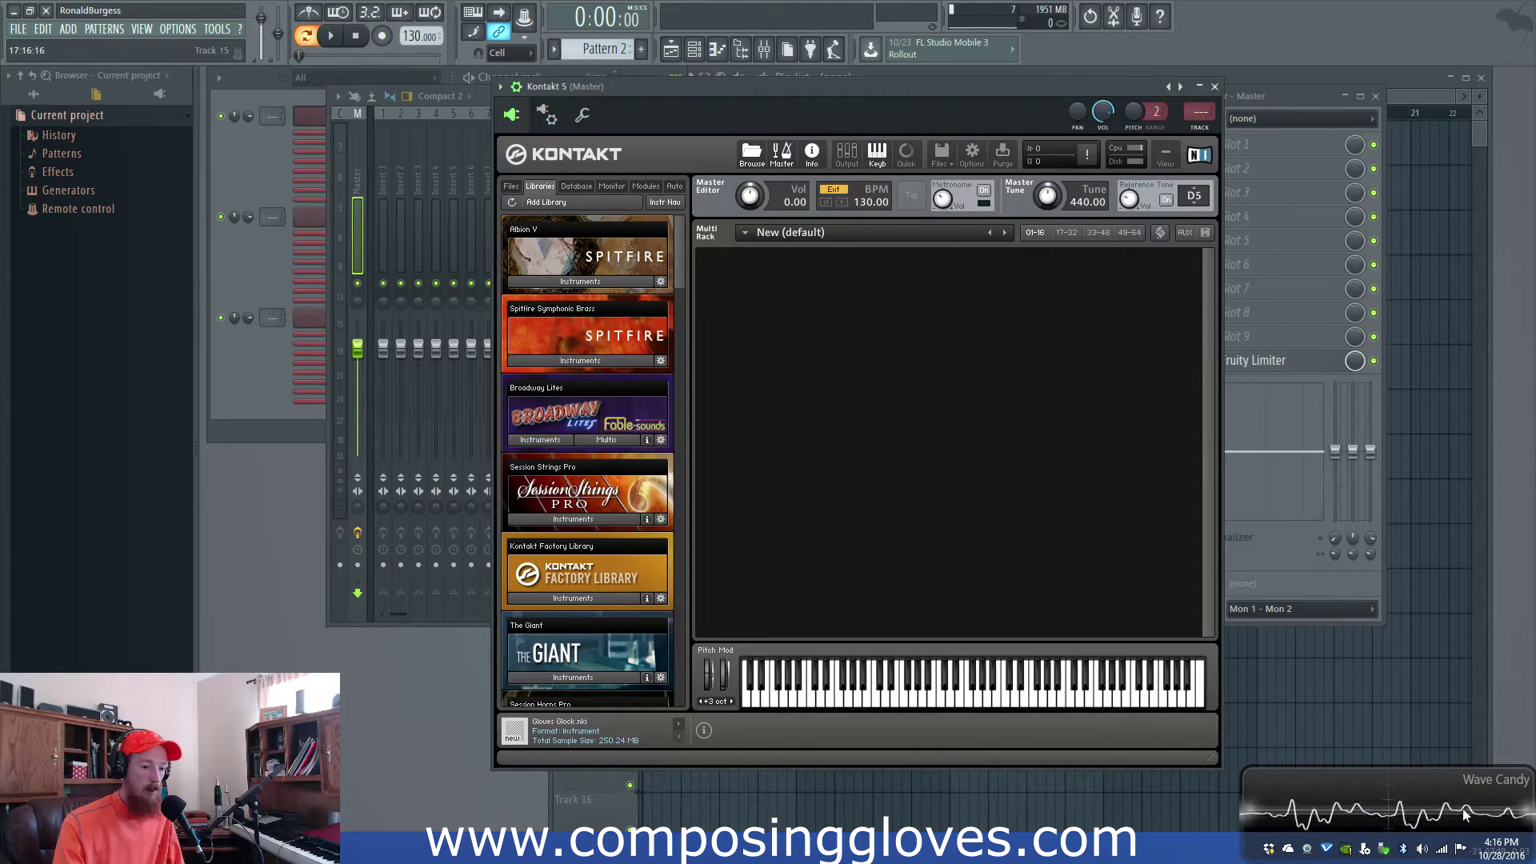
# Reposition the Kontakt window and look over the library folders listed in the database options
pyautogui.moveTo(933, 93); pyautogui.dragTo(822, 94)
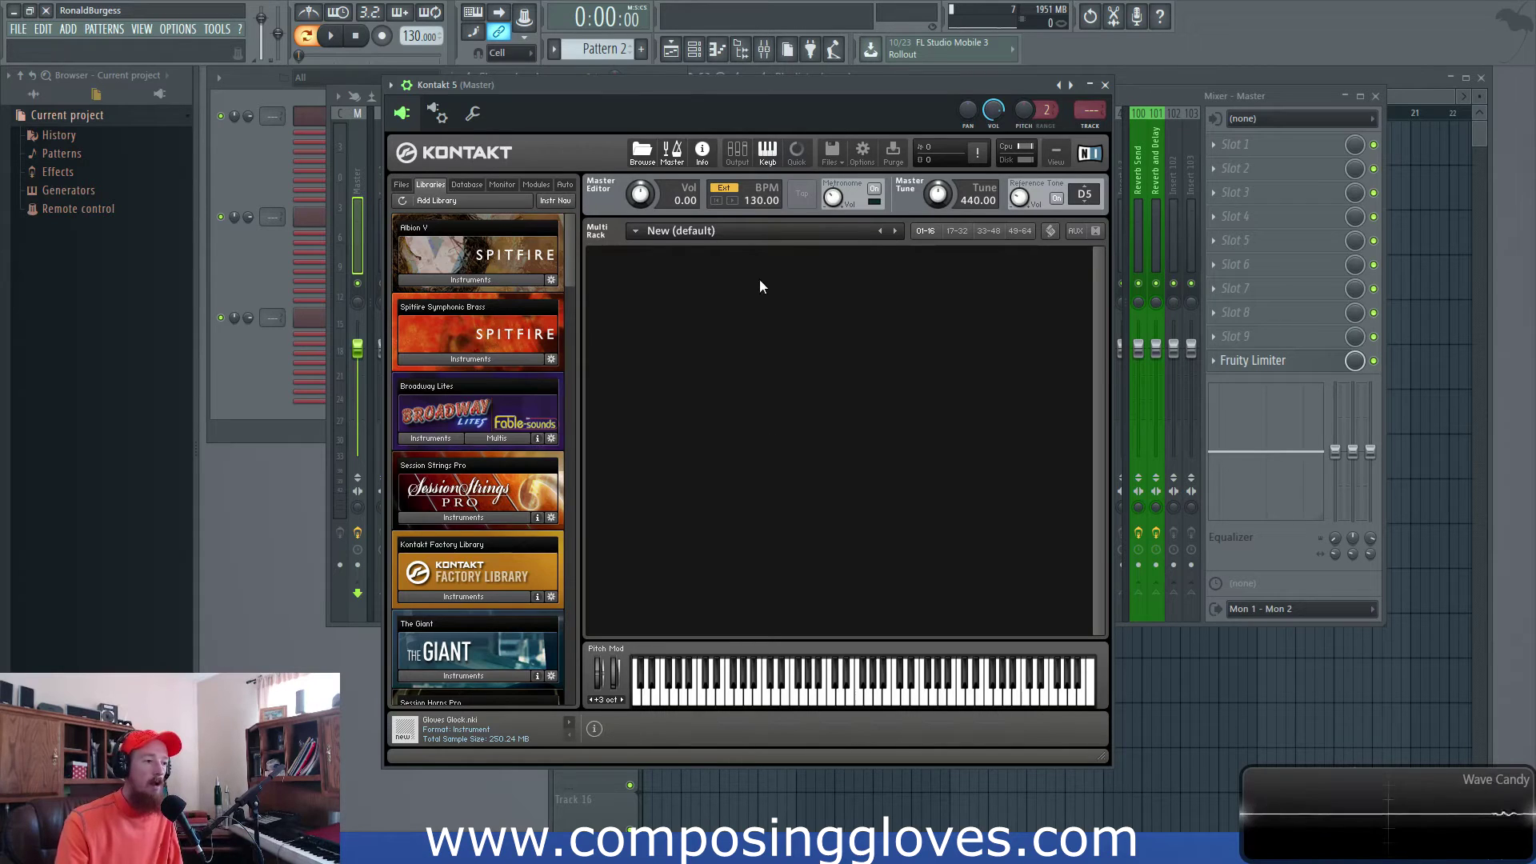
pyautogui.moveTo(818, 97); pyautogui.dragTo(889, 102)
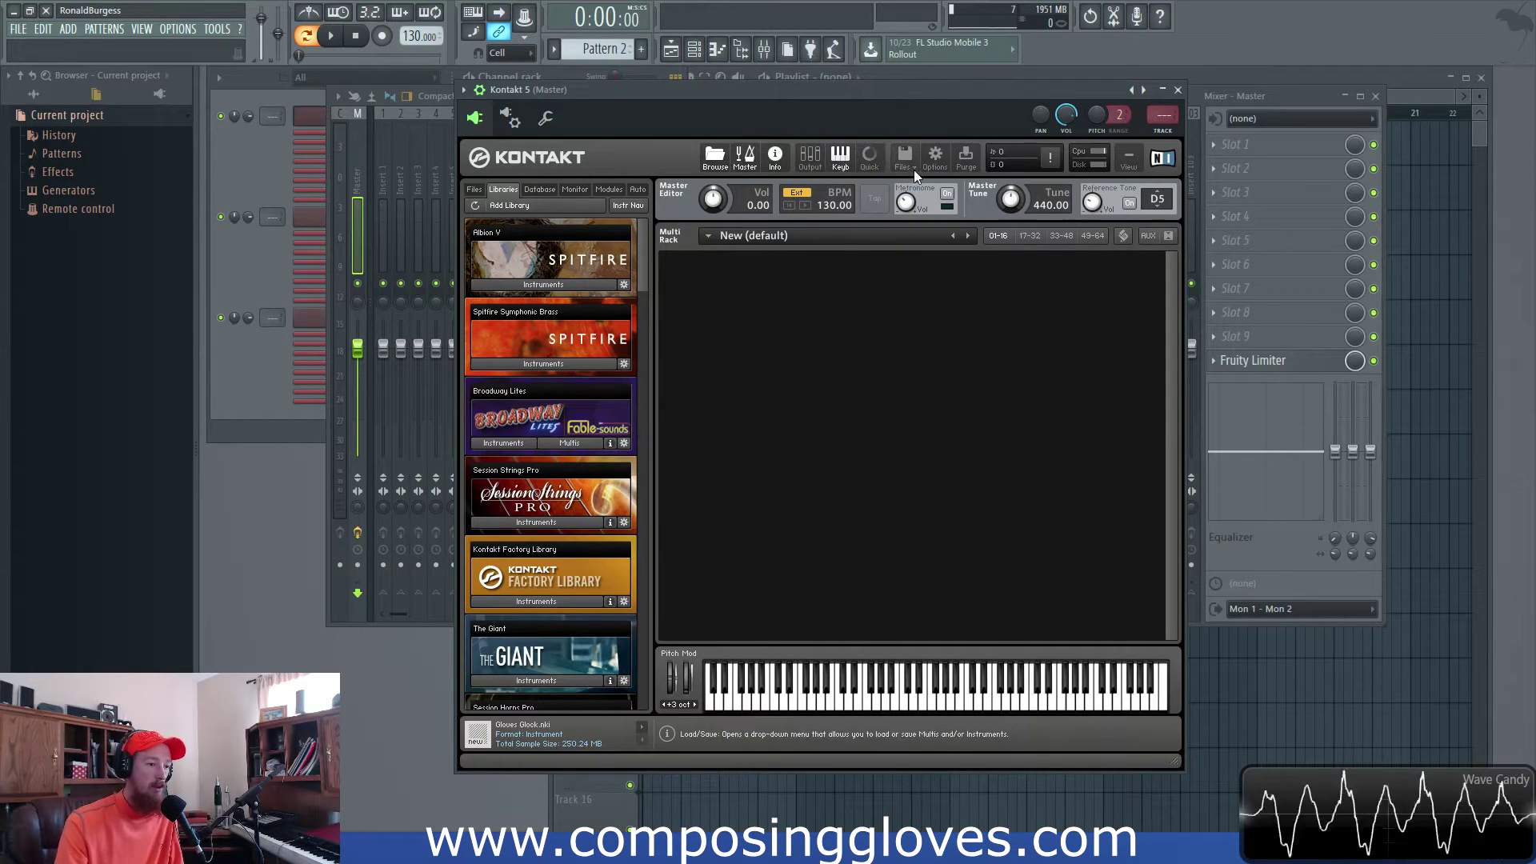
pyautogui.click(936, 159)
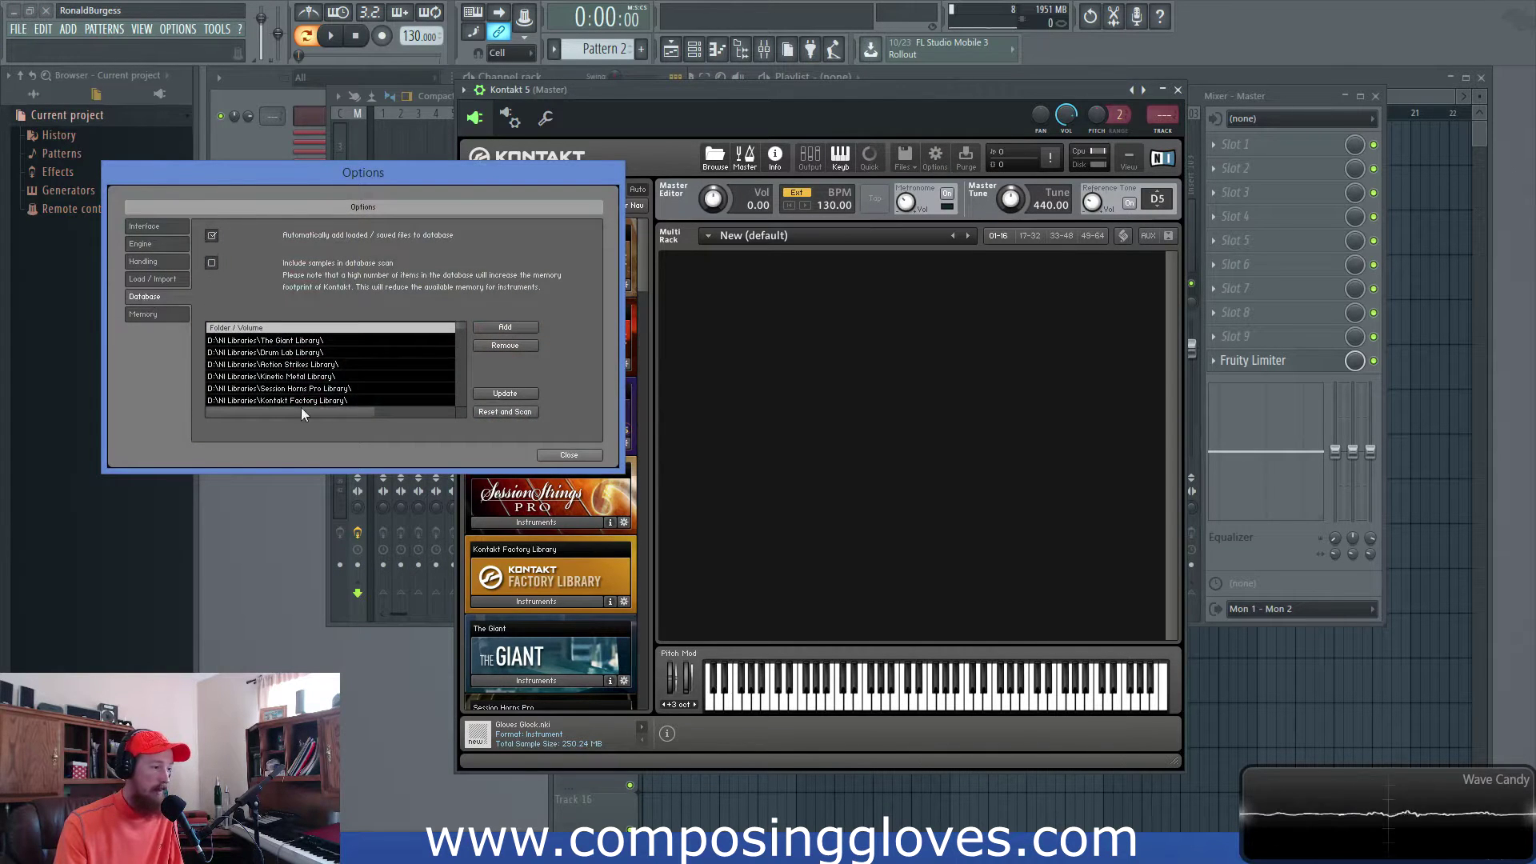
pyautogui.moveTo(323, 411)
pyautogui.mouseDown()
pyautogui.moveTo(409, 414)
pyautogui.moveTo(328, 411)
pyautogui.mouseUp()
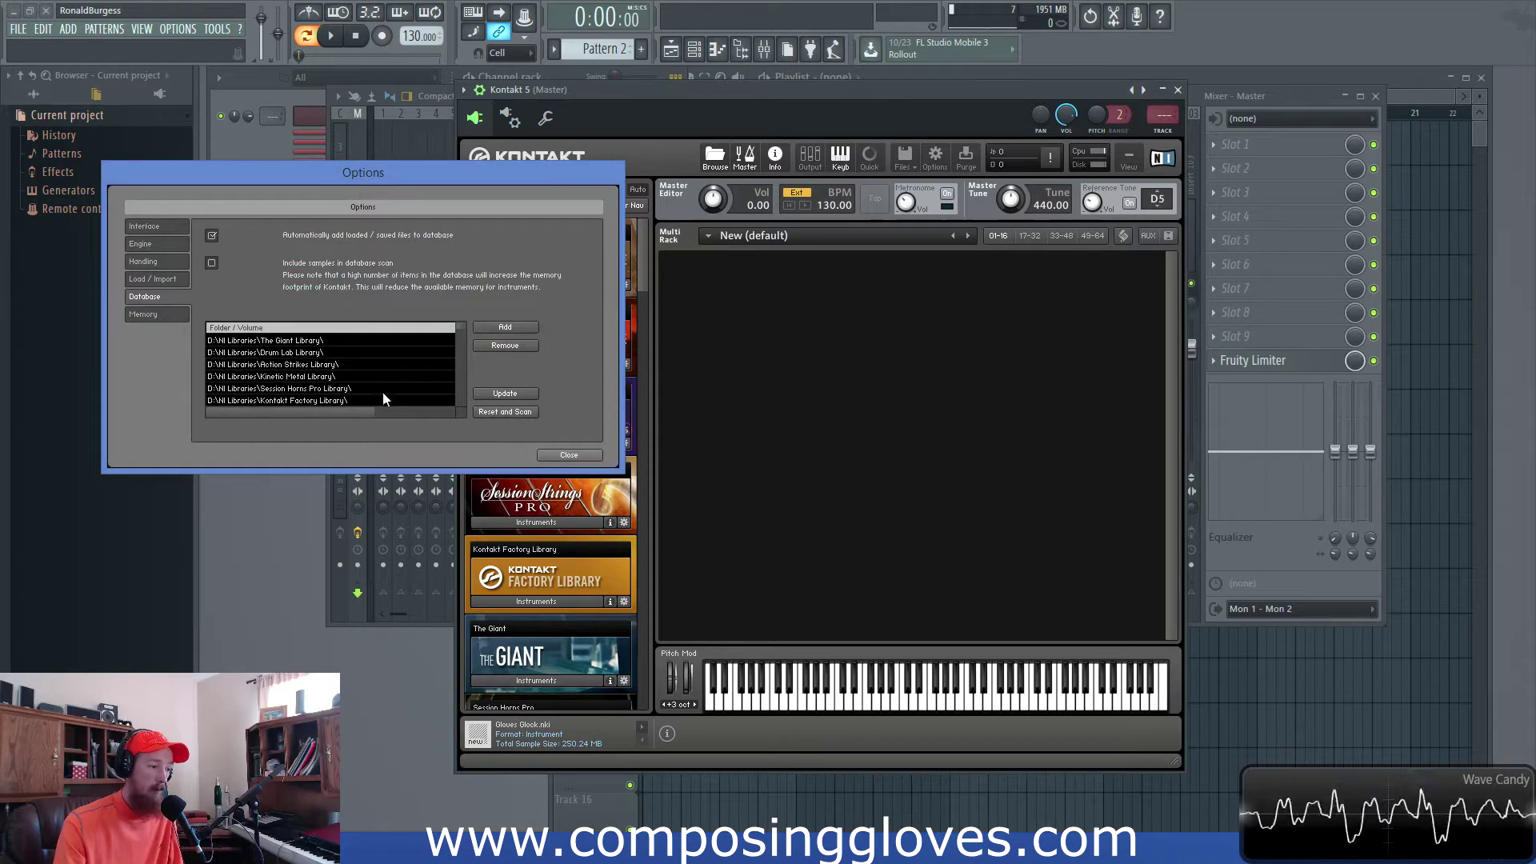
pyautogui.click(587, 459)
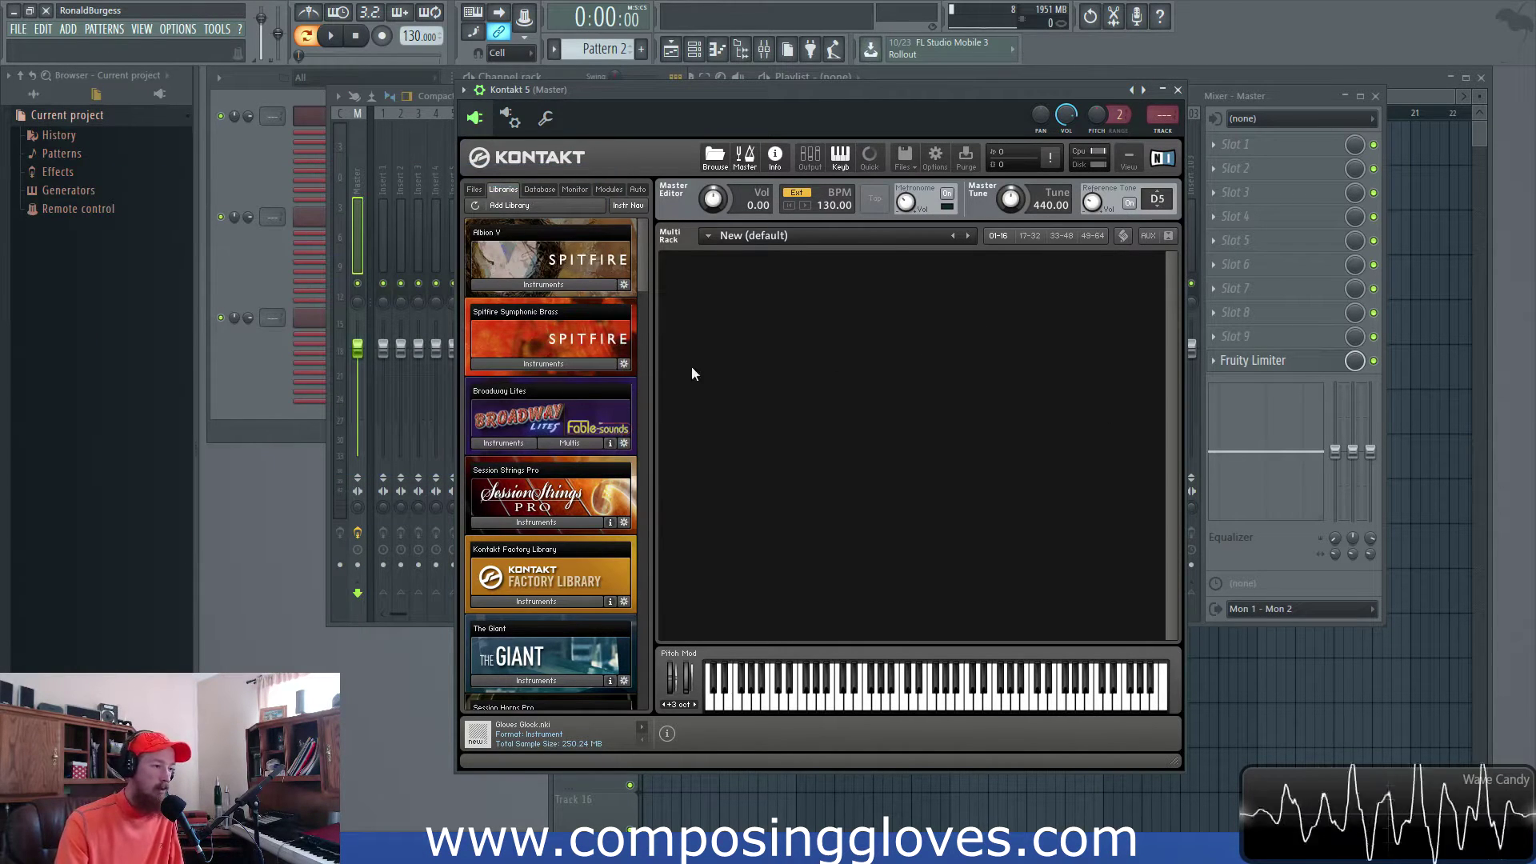
# Check the database options and the instrument preload buffer size in the memory options
pyautogui.click(599, 364)
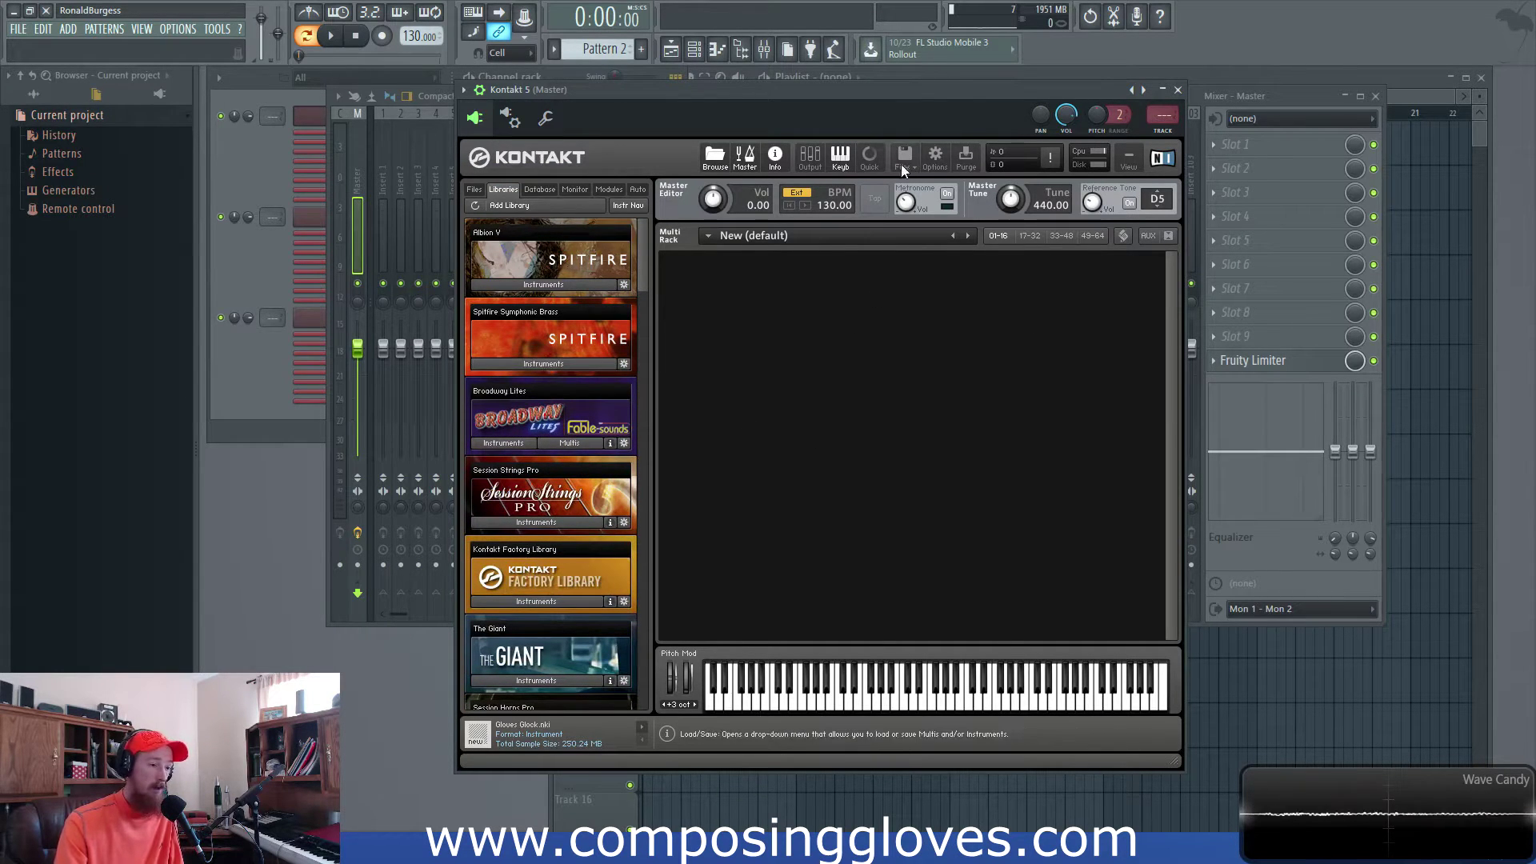
pyautogui.click(934, 158)
pyautogui.moveTo(434, 172); pyautogui.dragTo(580, 164)
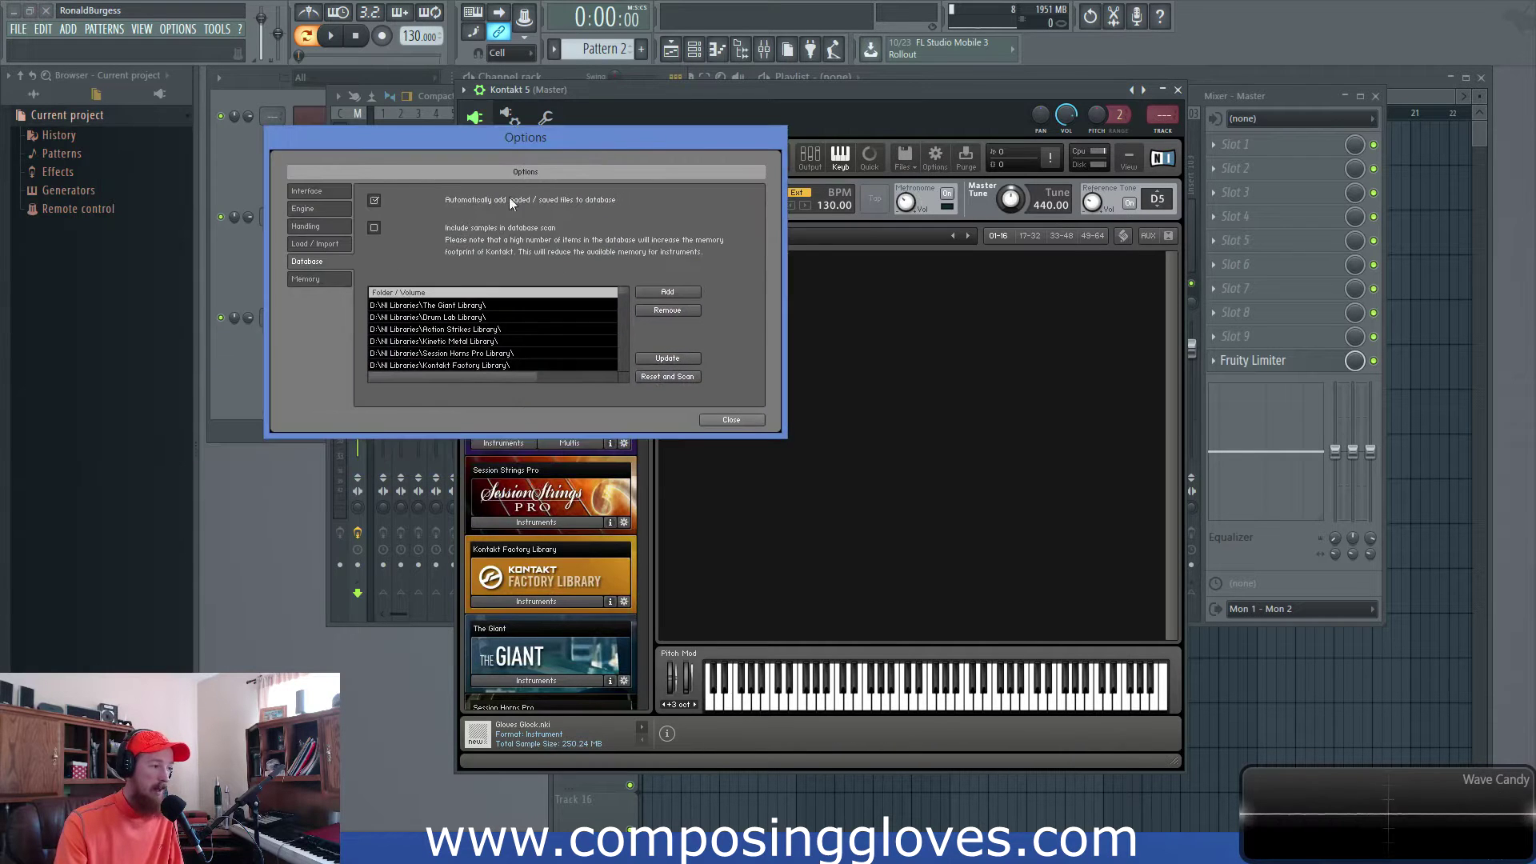
pyautogui.click(313, 279)
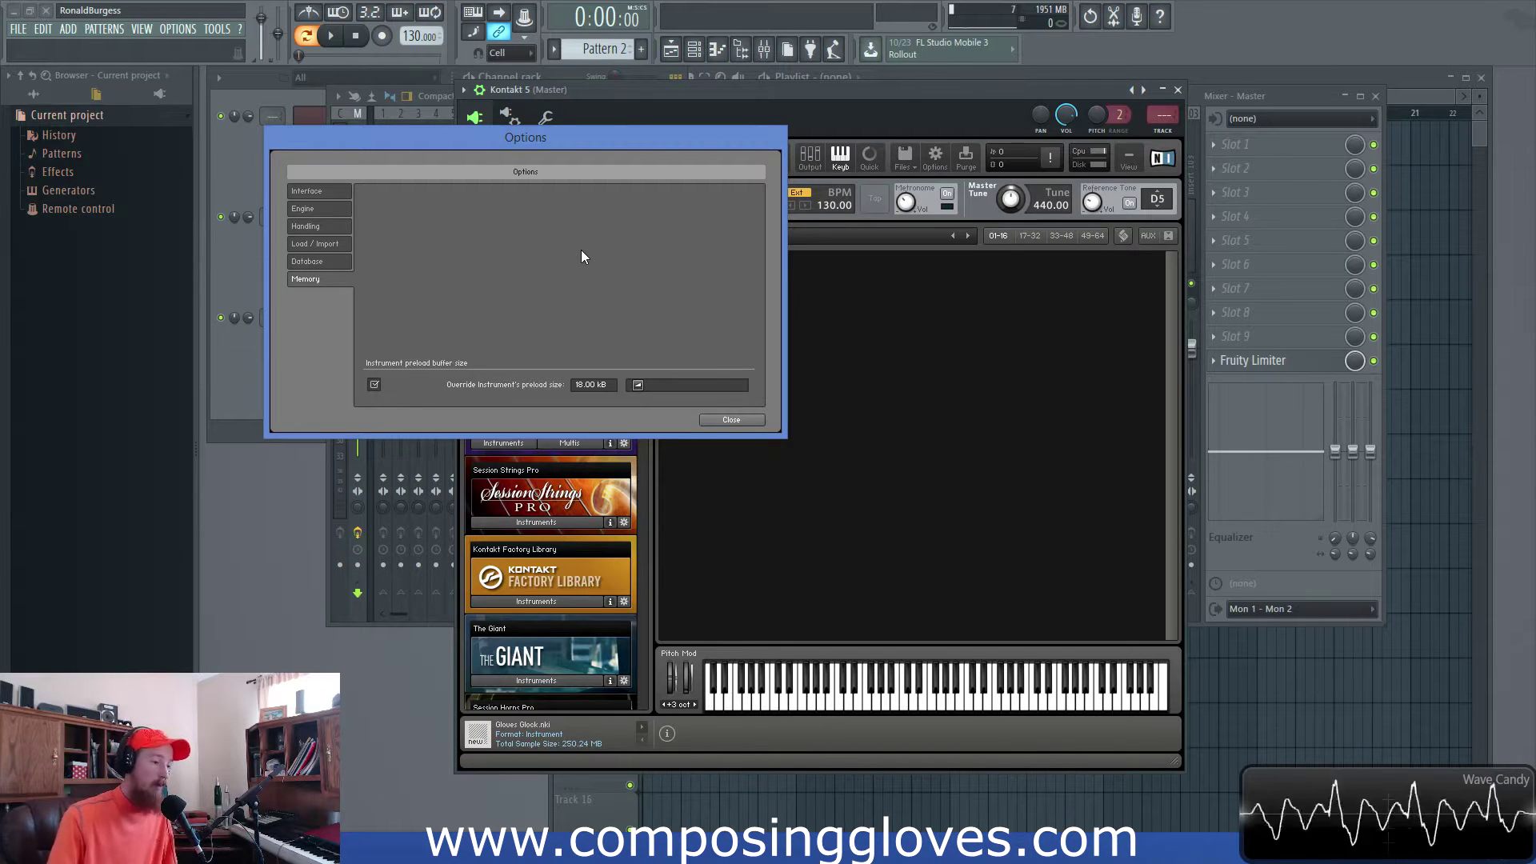
pyautogui.click(732, 420)
# Load Sections 1 and 2 Ensemble Perf from Session Strings Pro, and remove it from the rack
pyautogui.click(536, 522)
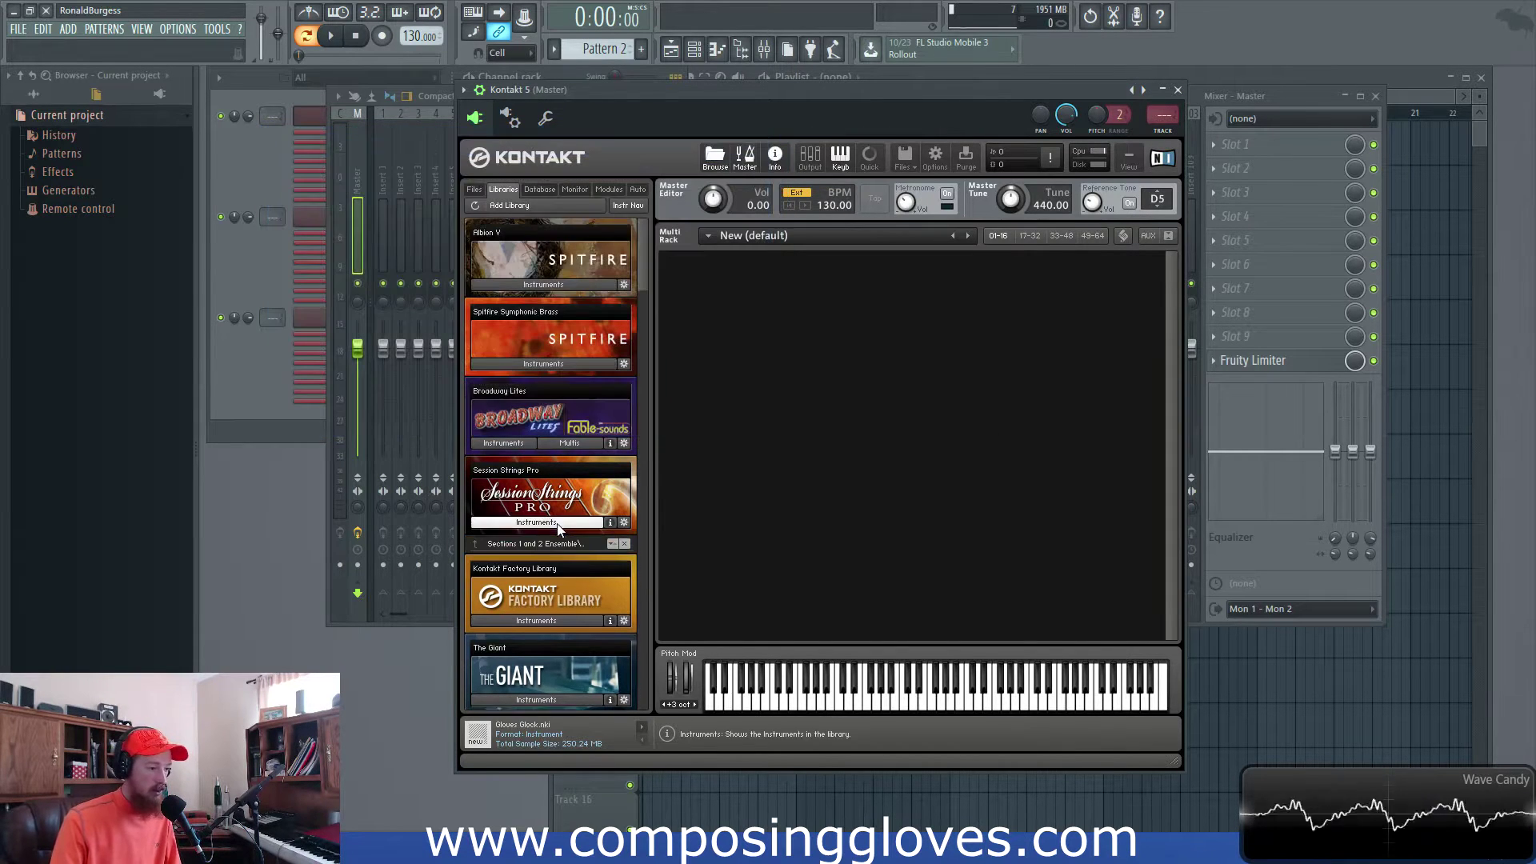
pyautogui.click(560, 587)
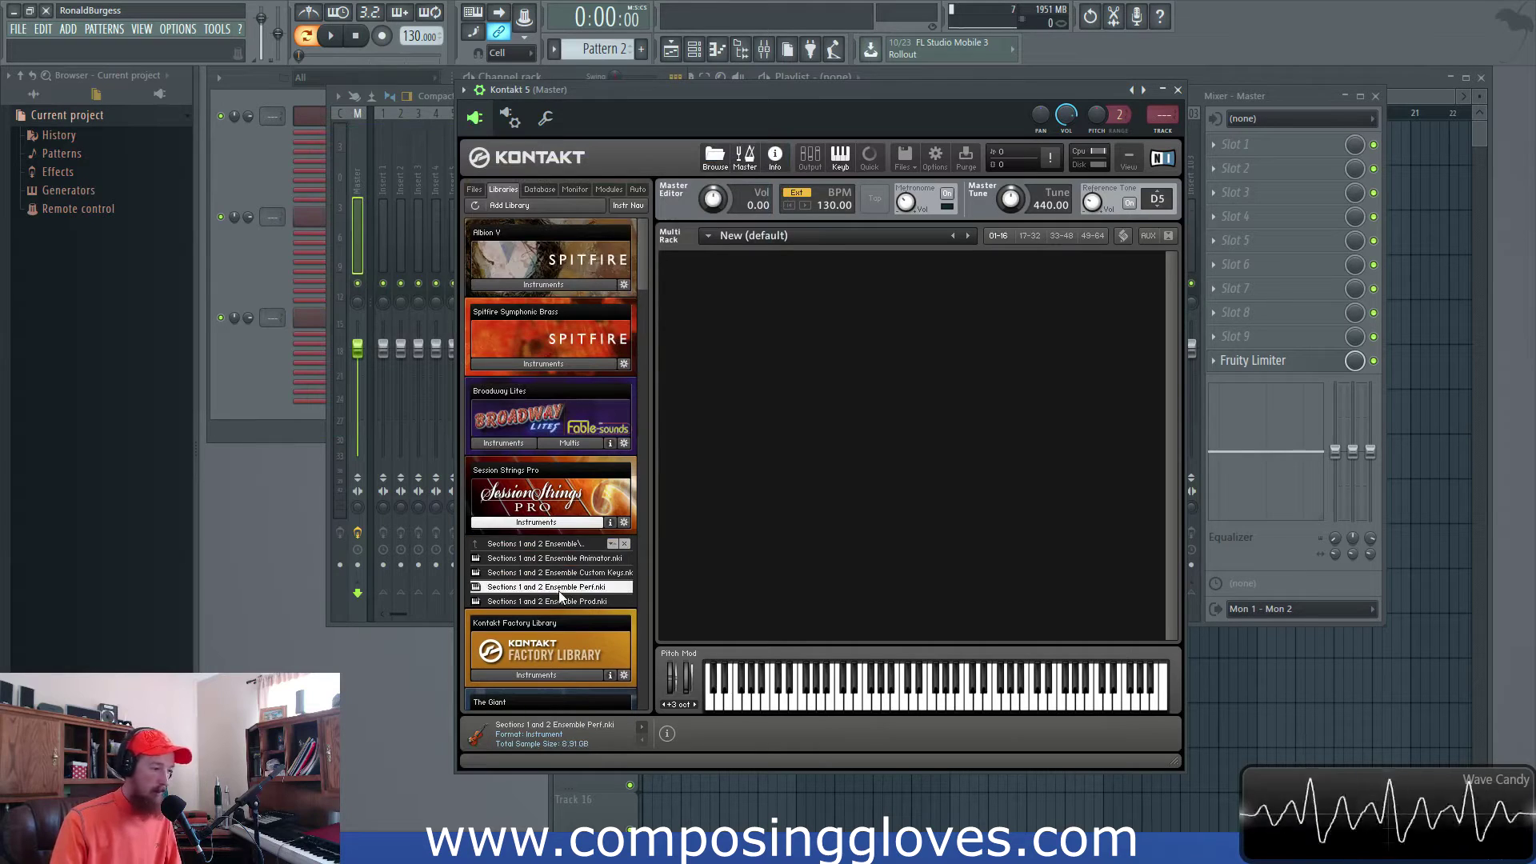
pyautogui.doubleClick(558, 593)
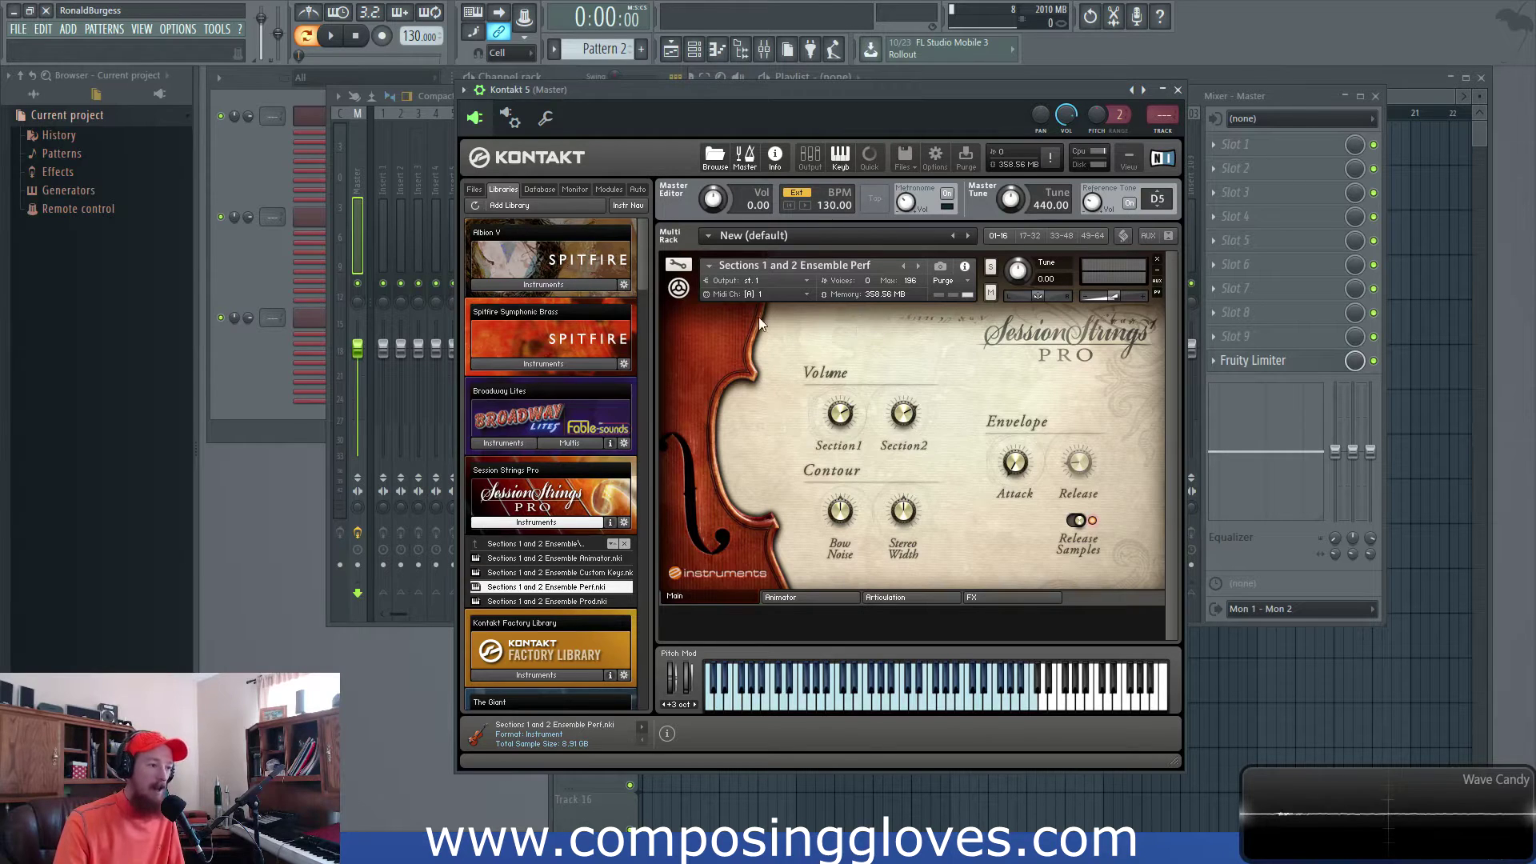
pyautogui.click(678, 289)
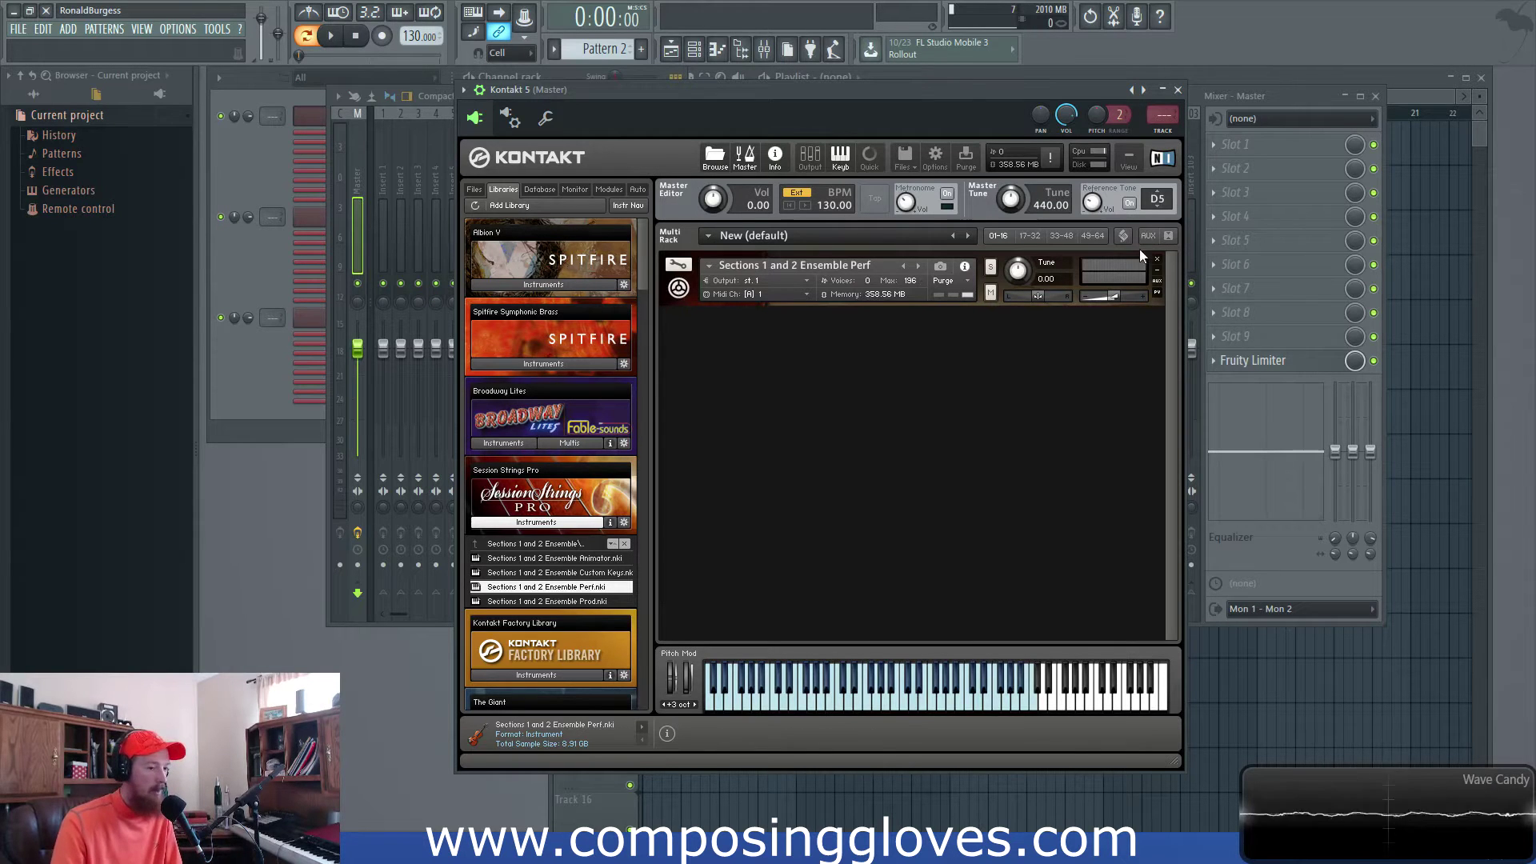
pyautogui.click(1157, 259)
# Load Sections 1 and 2 Violas Performance from the Contemporary instruments of Session Strings Pro
pyautogui.click(561, 541)
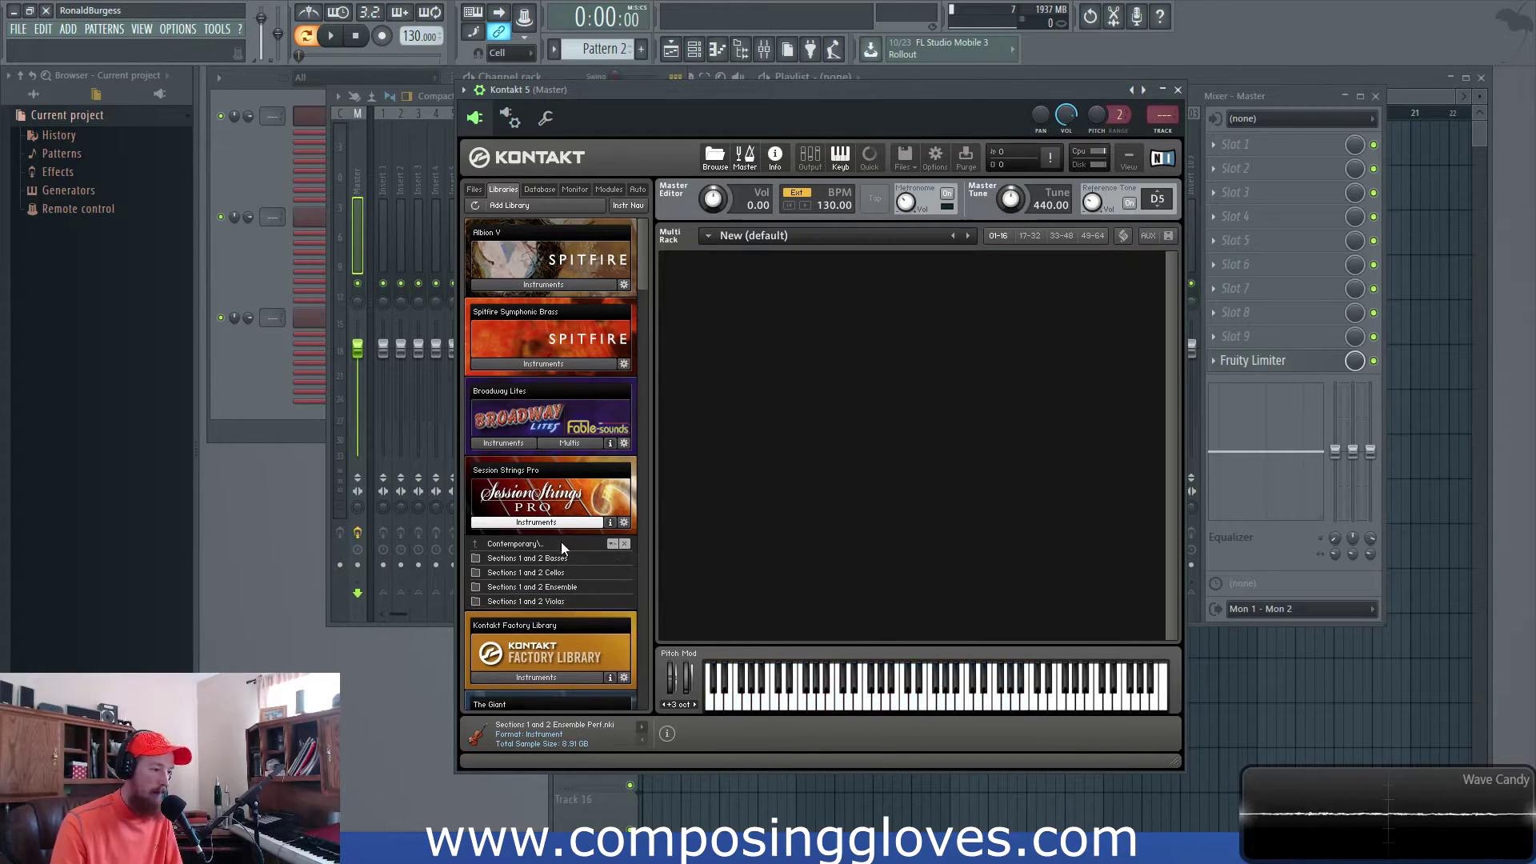
pyautogui.click(540, 616)
pyautogui.doubleClick(555, 572)
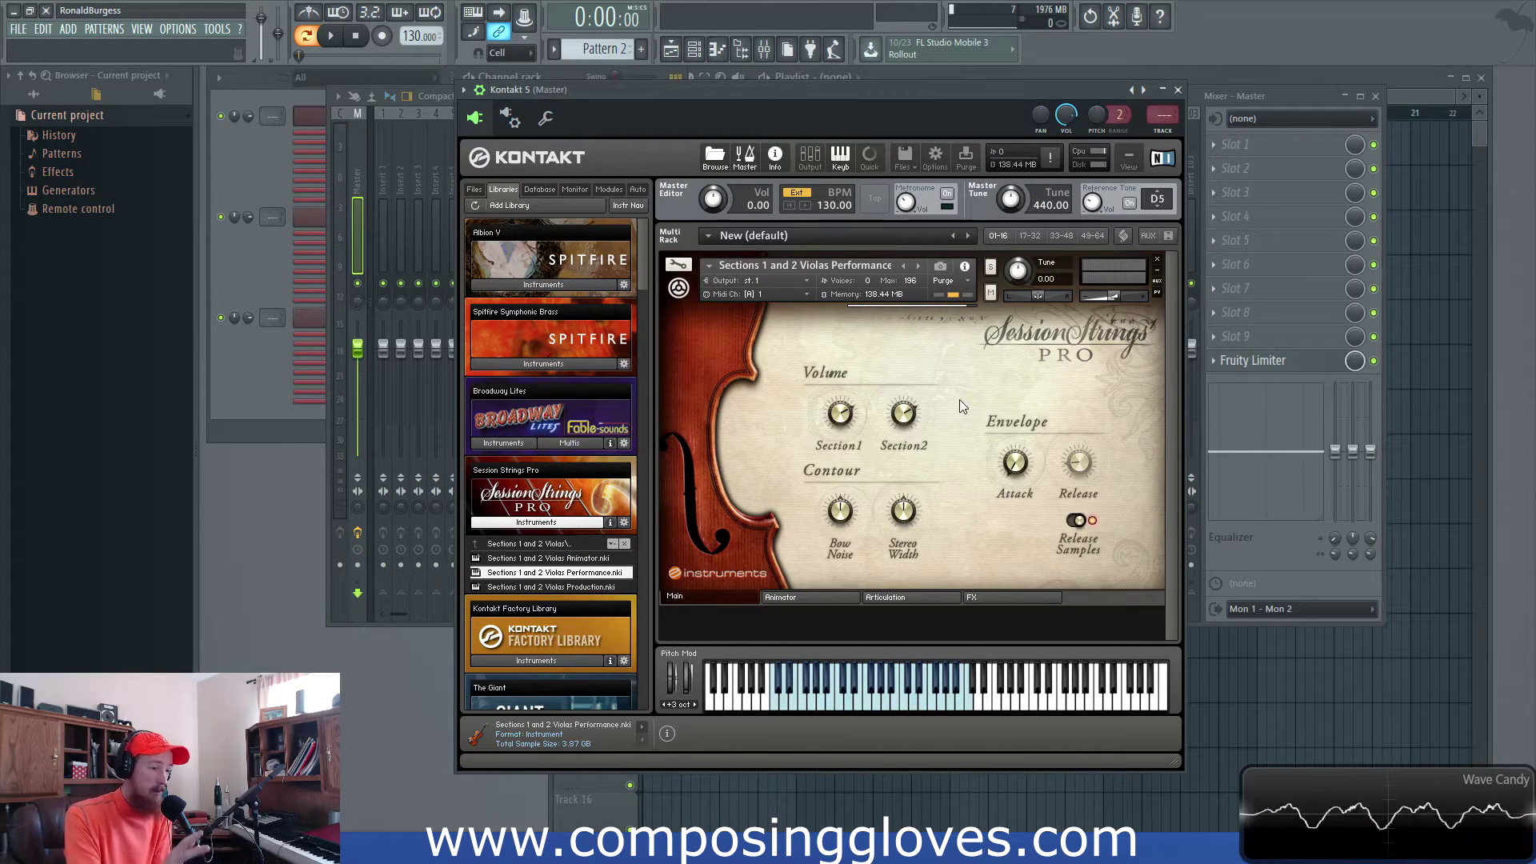
# Try an instrument preload size override of 60 kB in the memory options and return it to 18 kB
pyautogui.click(936, 164)
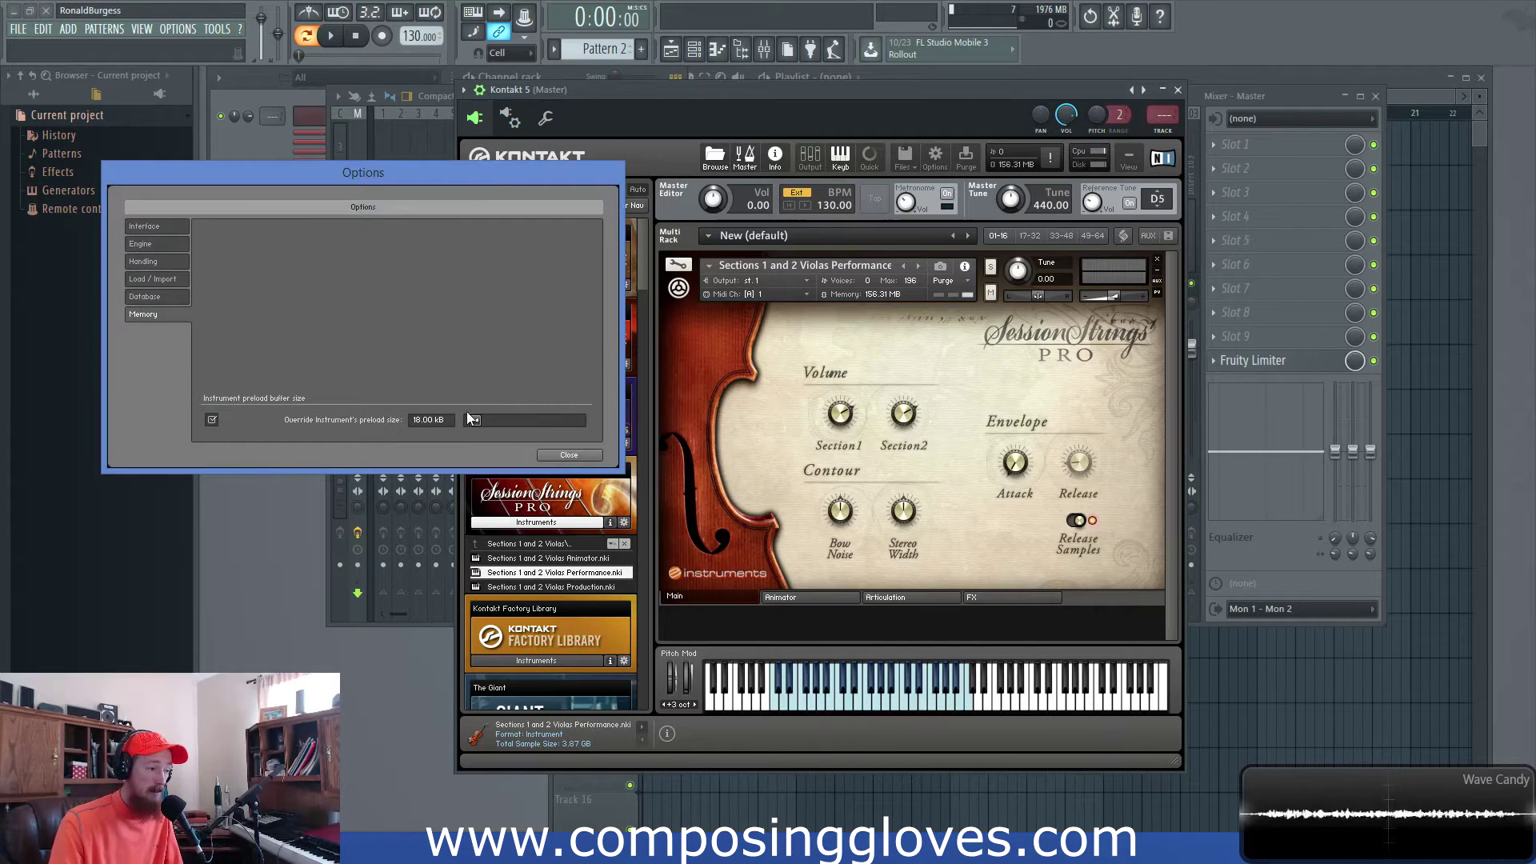
pyautogui.moveTo(477, 420); pyautogui.dragTo(515, 424)
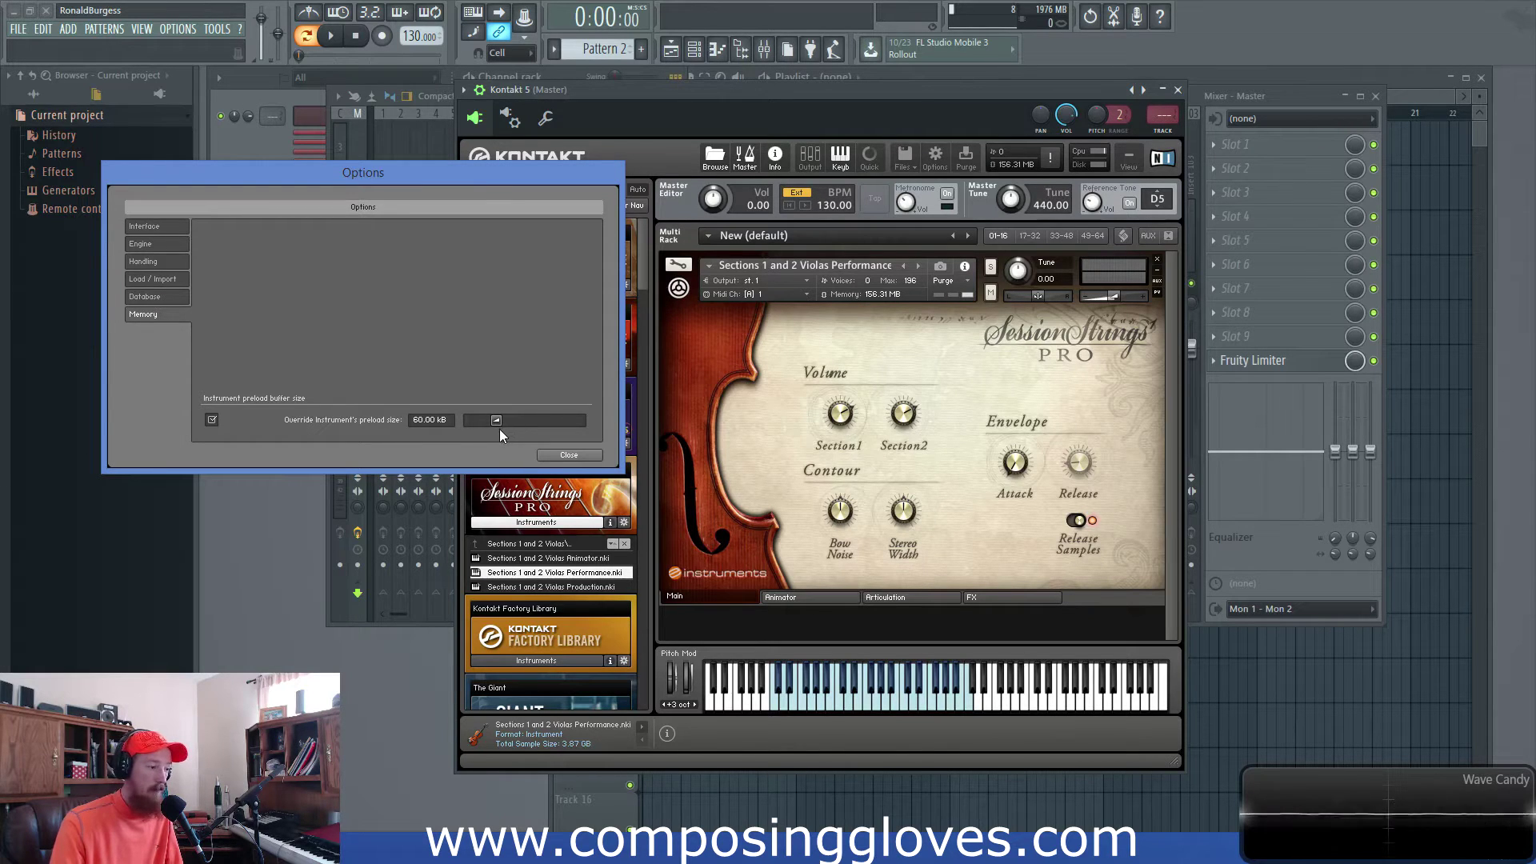
pyautogui.moveTo(482, 430); pyautogui.dragTo(473, 433)
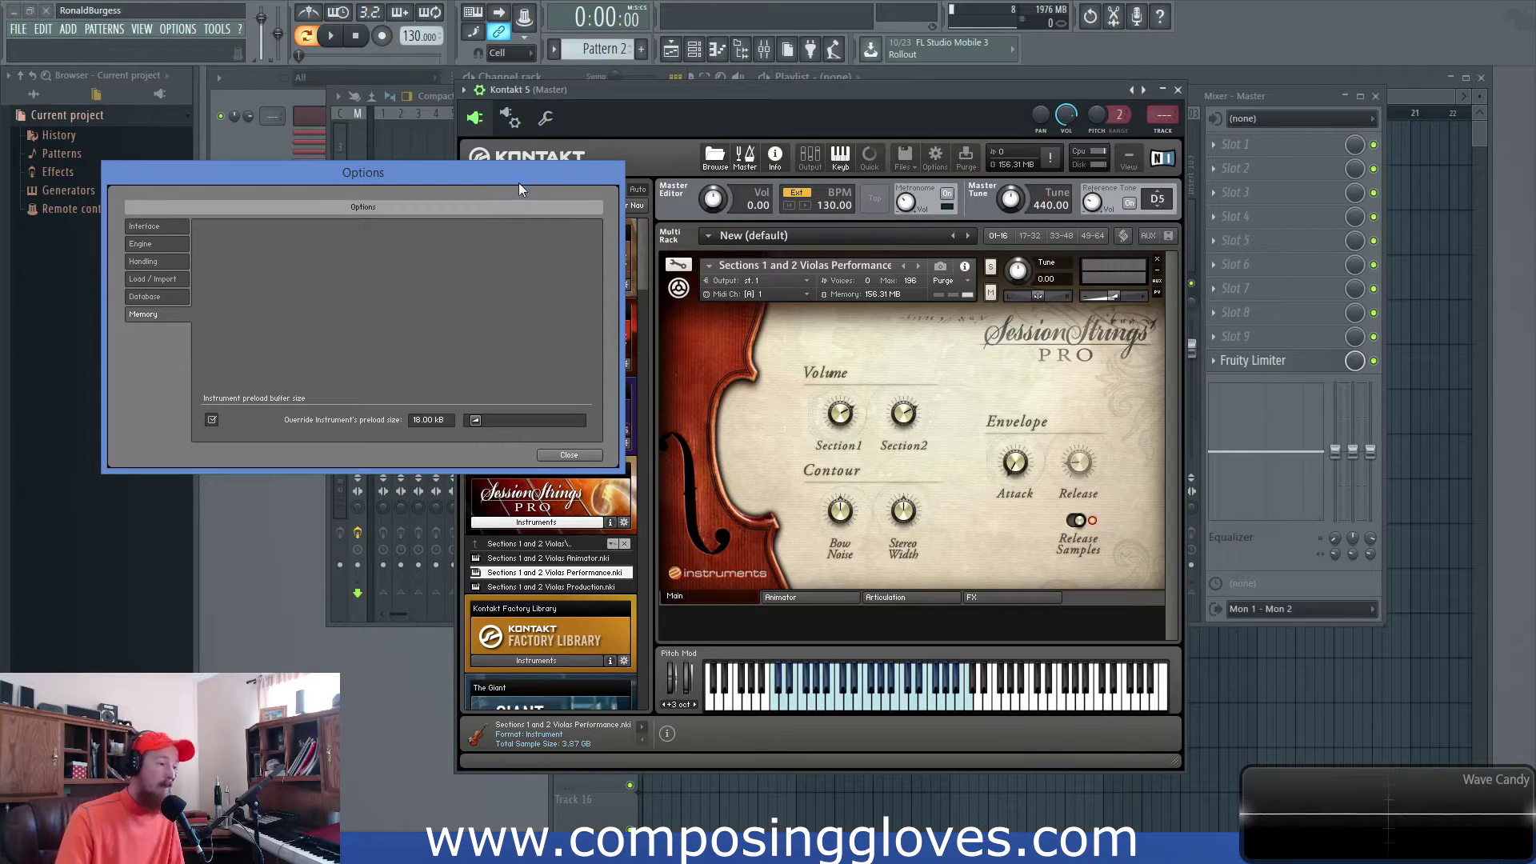
pyautogui.moveTo(518, 185); pyautogui.dragTo(605, 172)
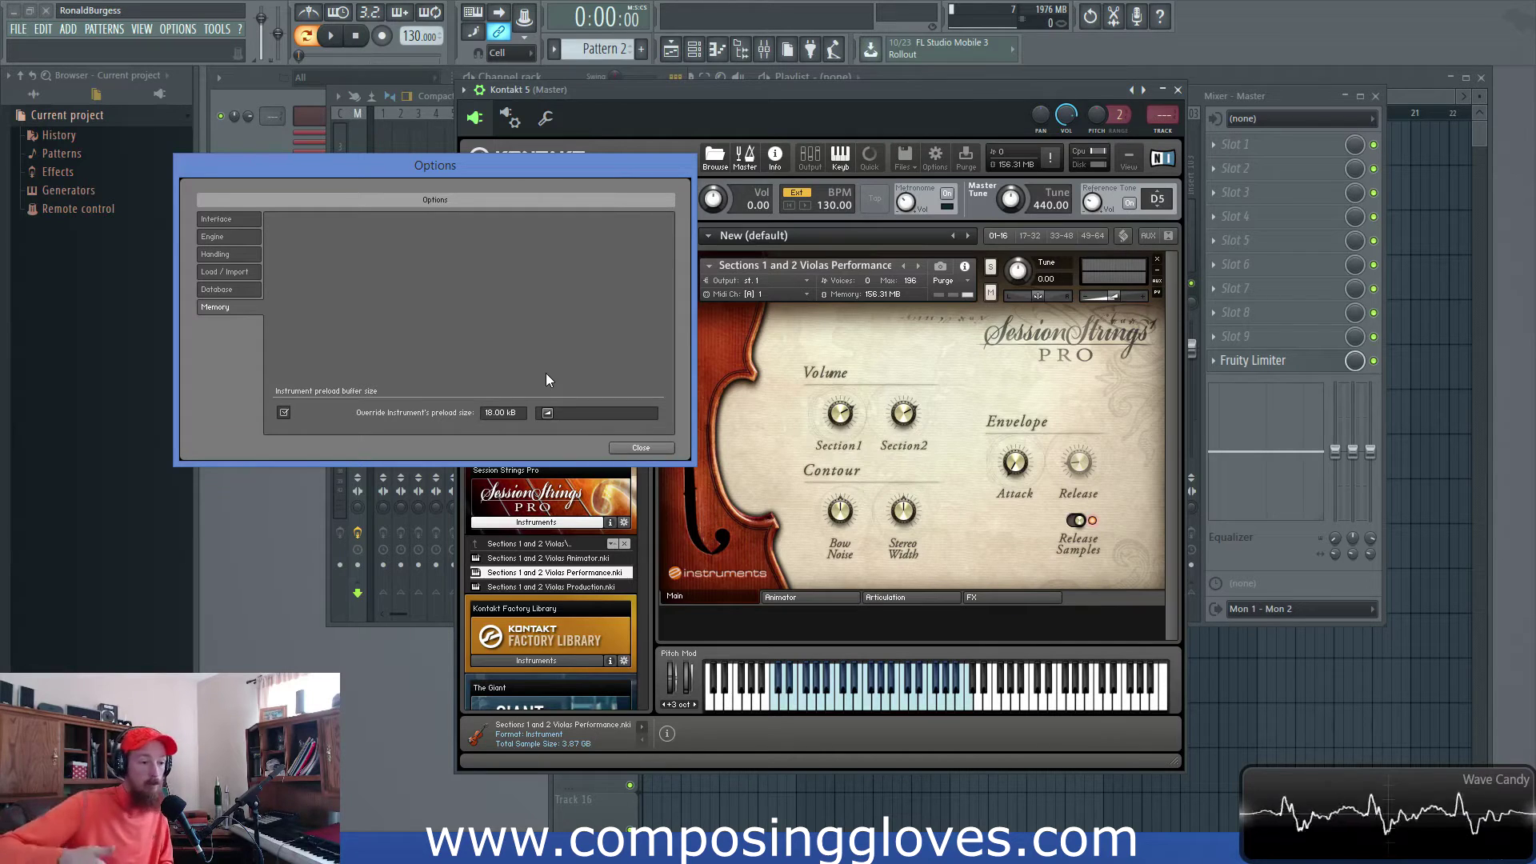
pyautogui.moveTo(546, 415)
pyautogui.mouseDown()
pyautogui.moveTo(603, 419)
pyautogui.moveTo(549, 416)
pyautogui.mouseUp()
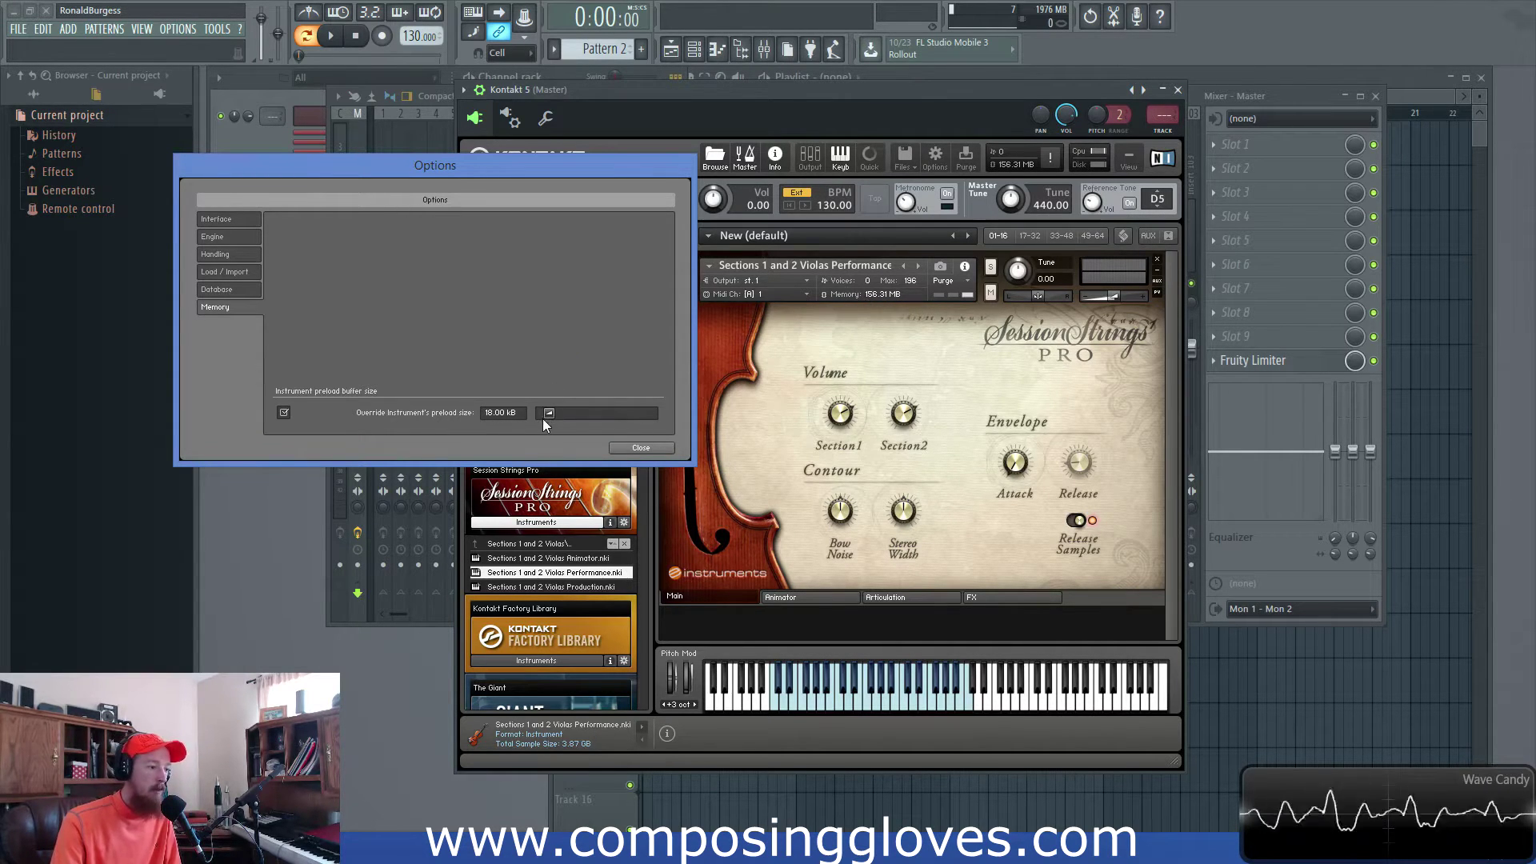
# Raise the preload size override to 240 kB to compare memory use, reset it to 18 kB and close the options
pyautogui.moveTo(550, 412); pyautogui.dragTo(665, 426)
pyautogui.click(491, 413)
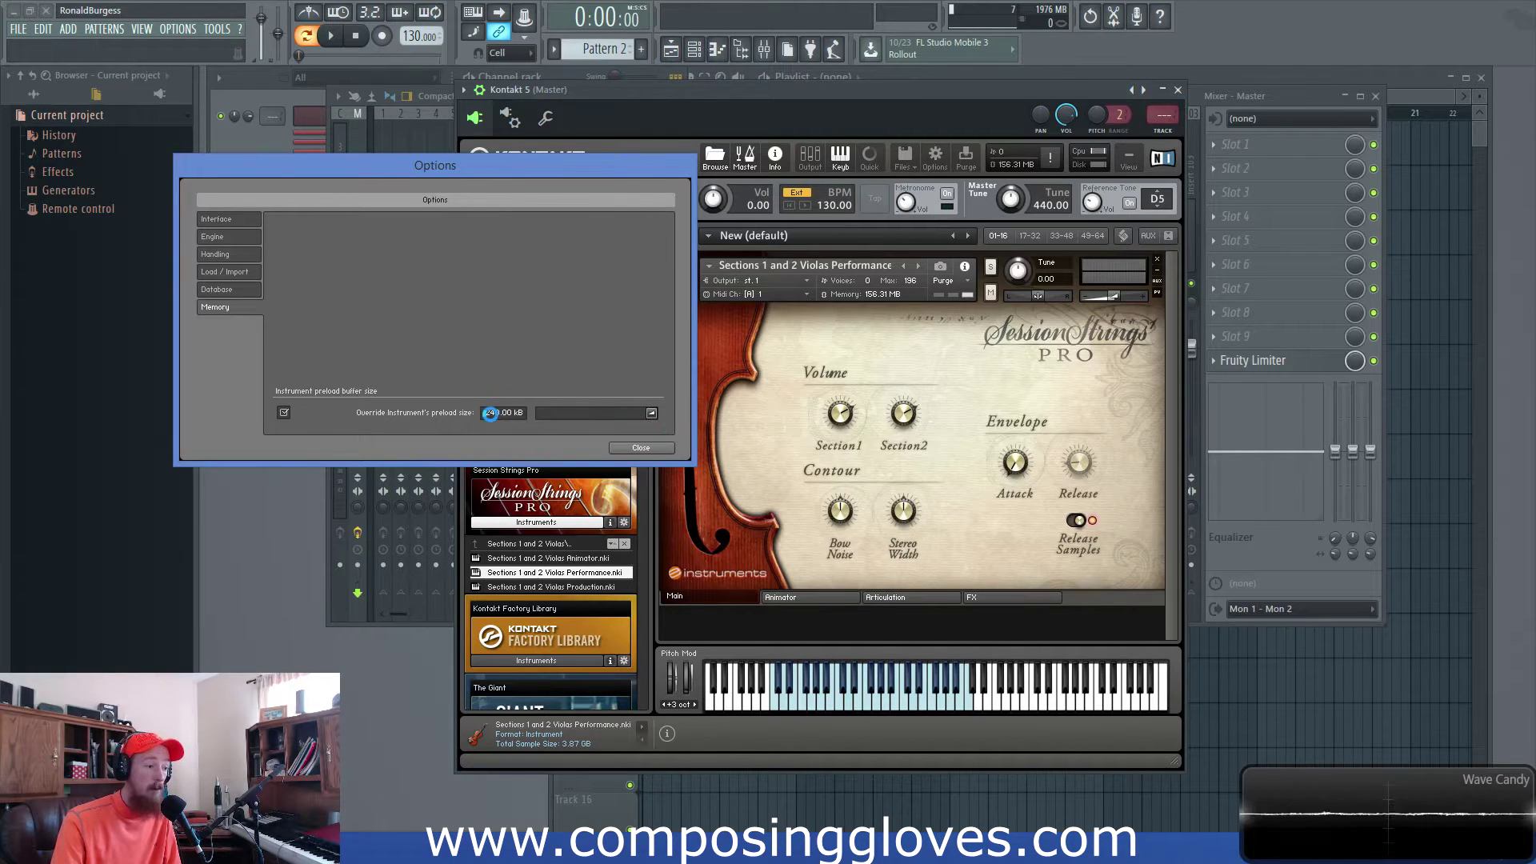
pyautogui.click(990, 335)
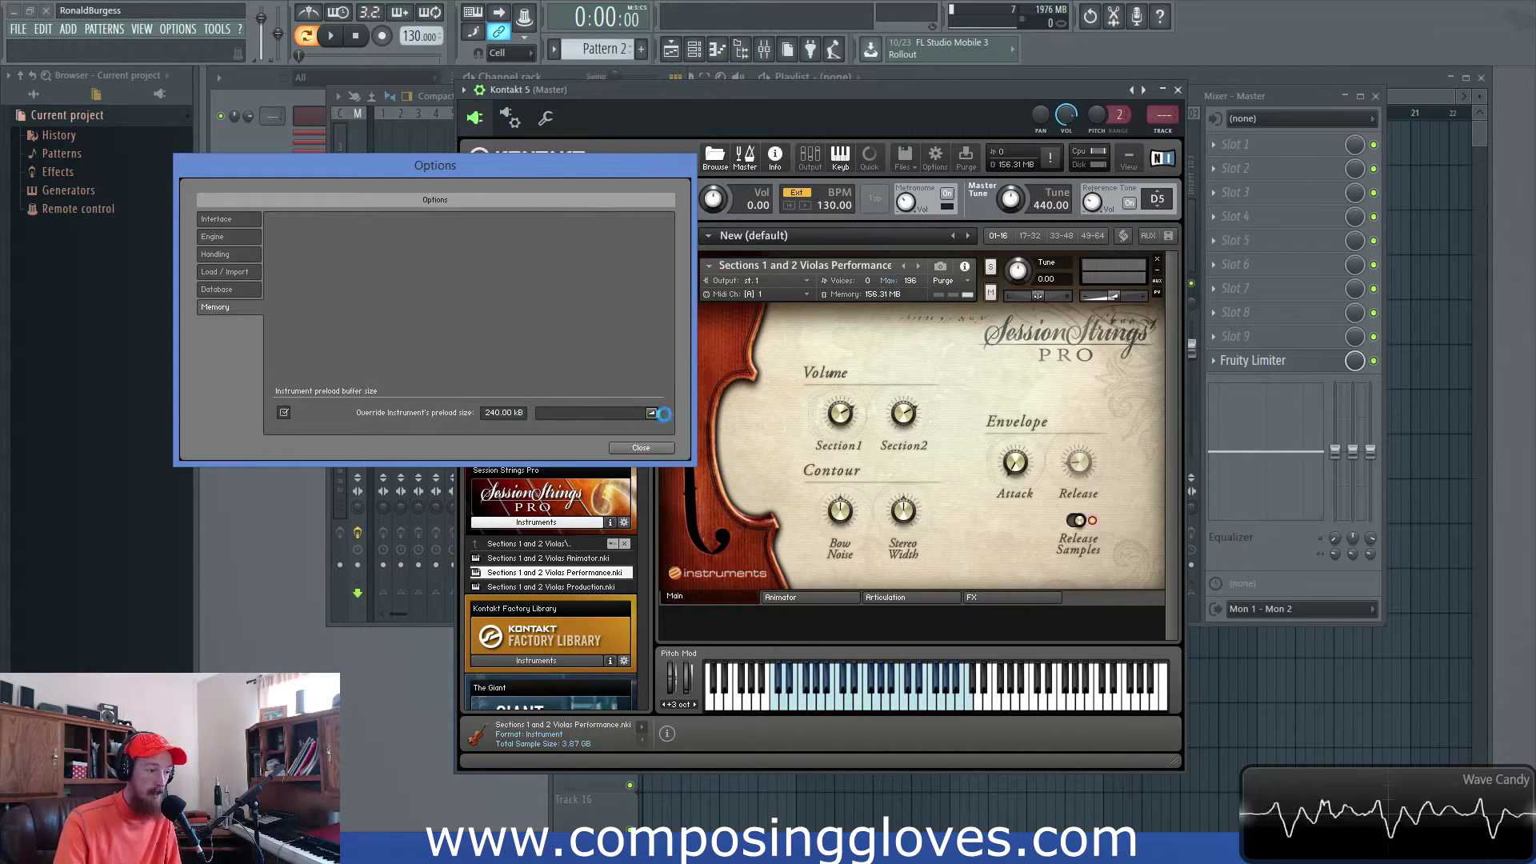
pyautogui.moveTo(527, 178); pyautogui.dragTo(570, 235)
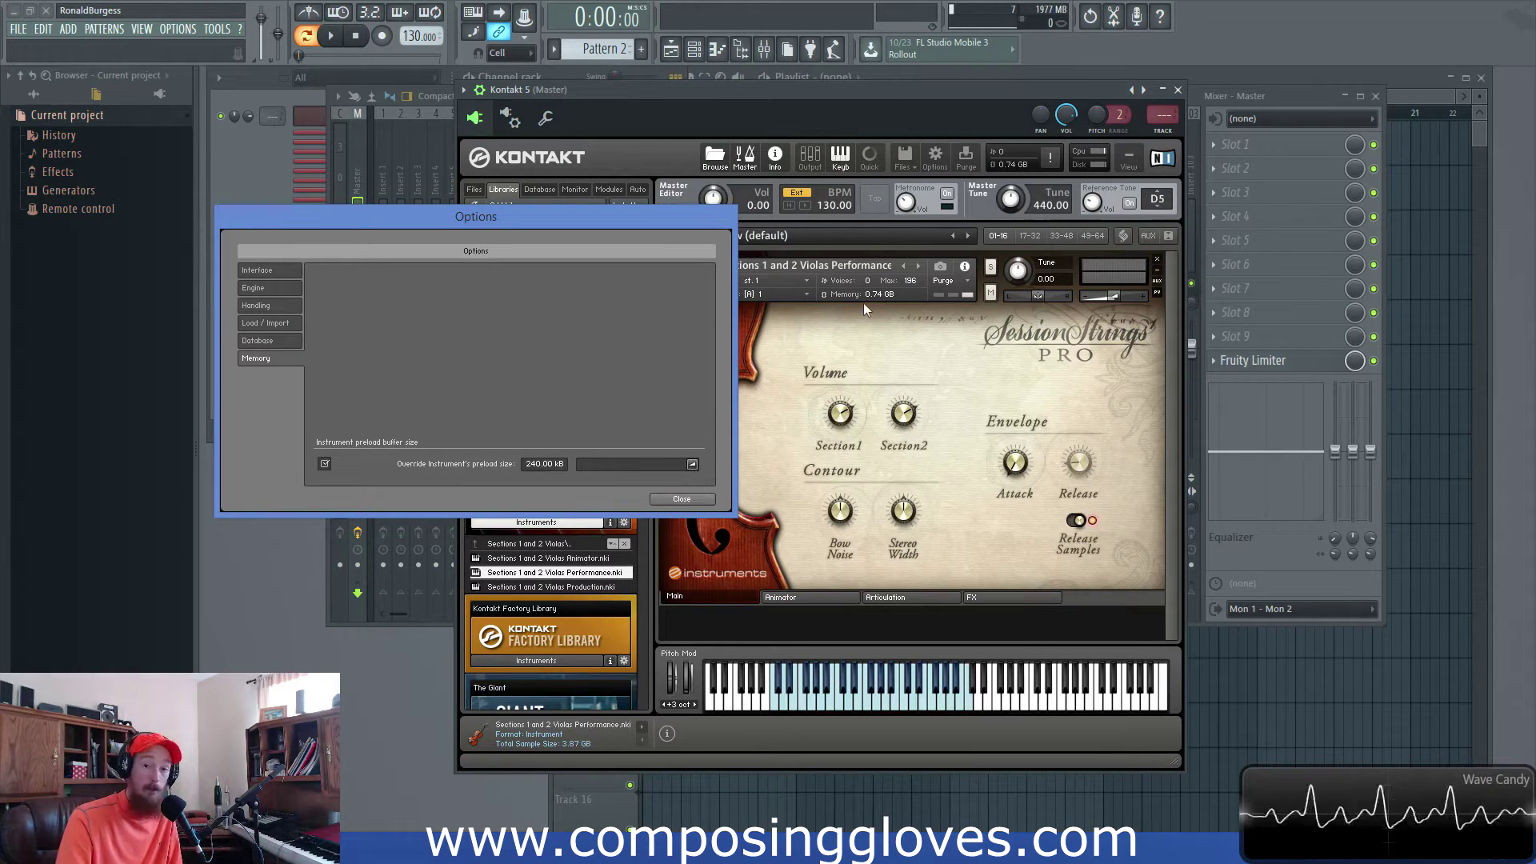
pyautogui.moveTo(691, 464); pyautogui.dragTo(582, 474)
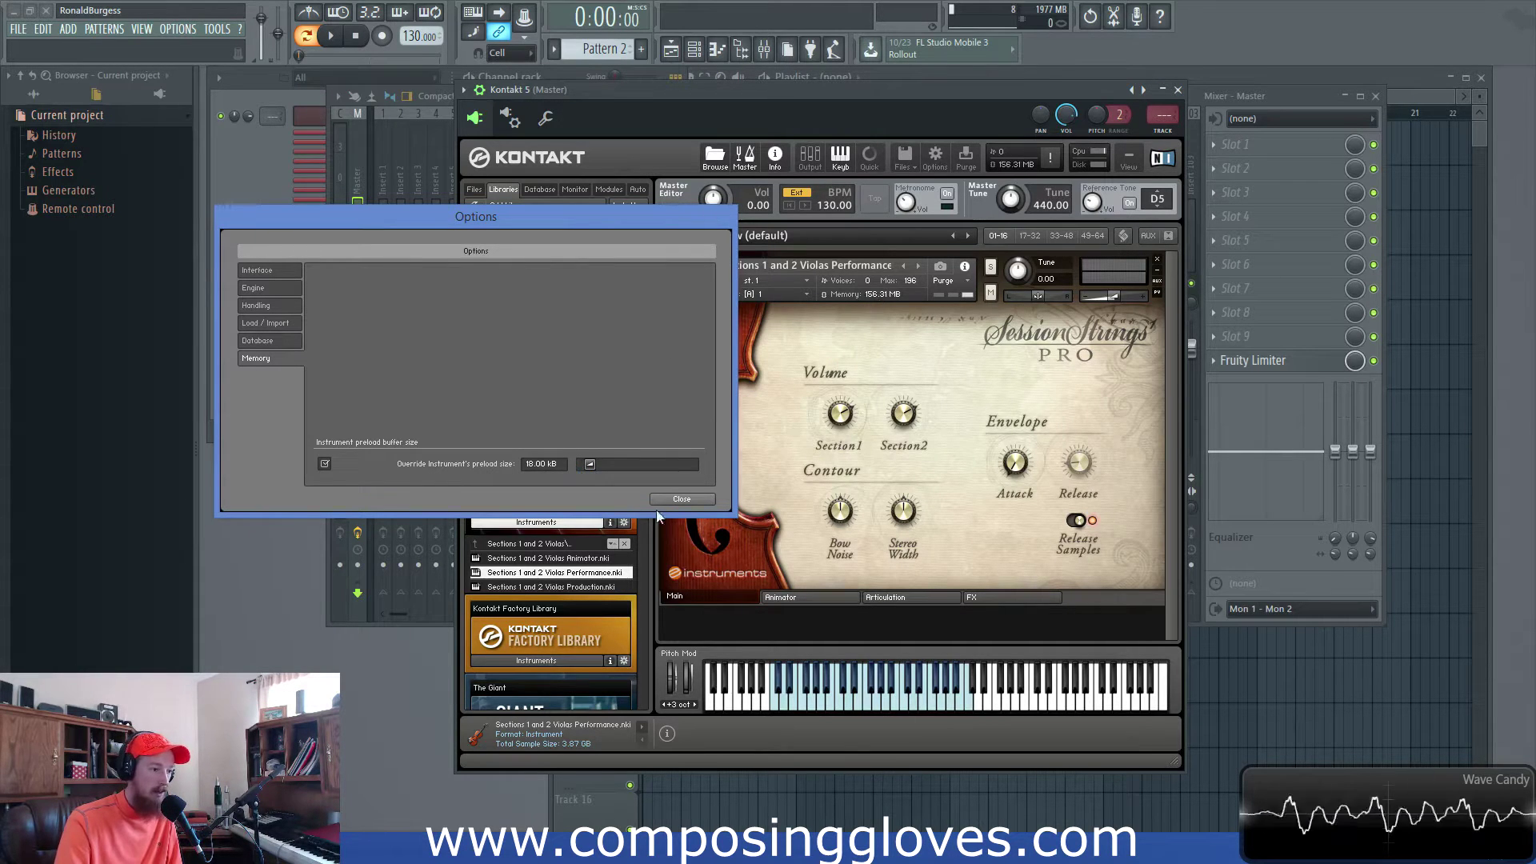
pyautogui.click(683, 498)
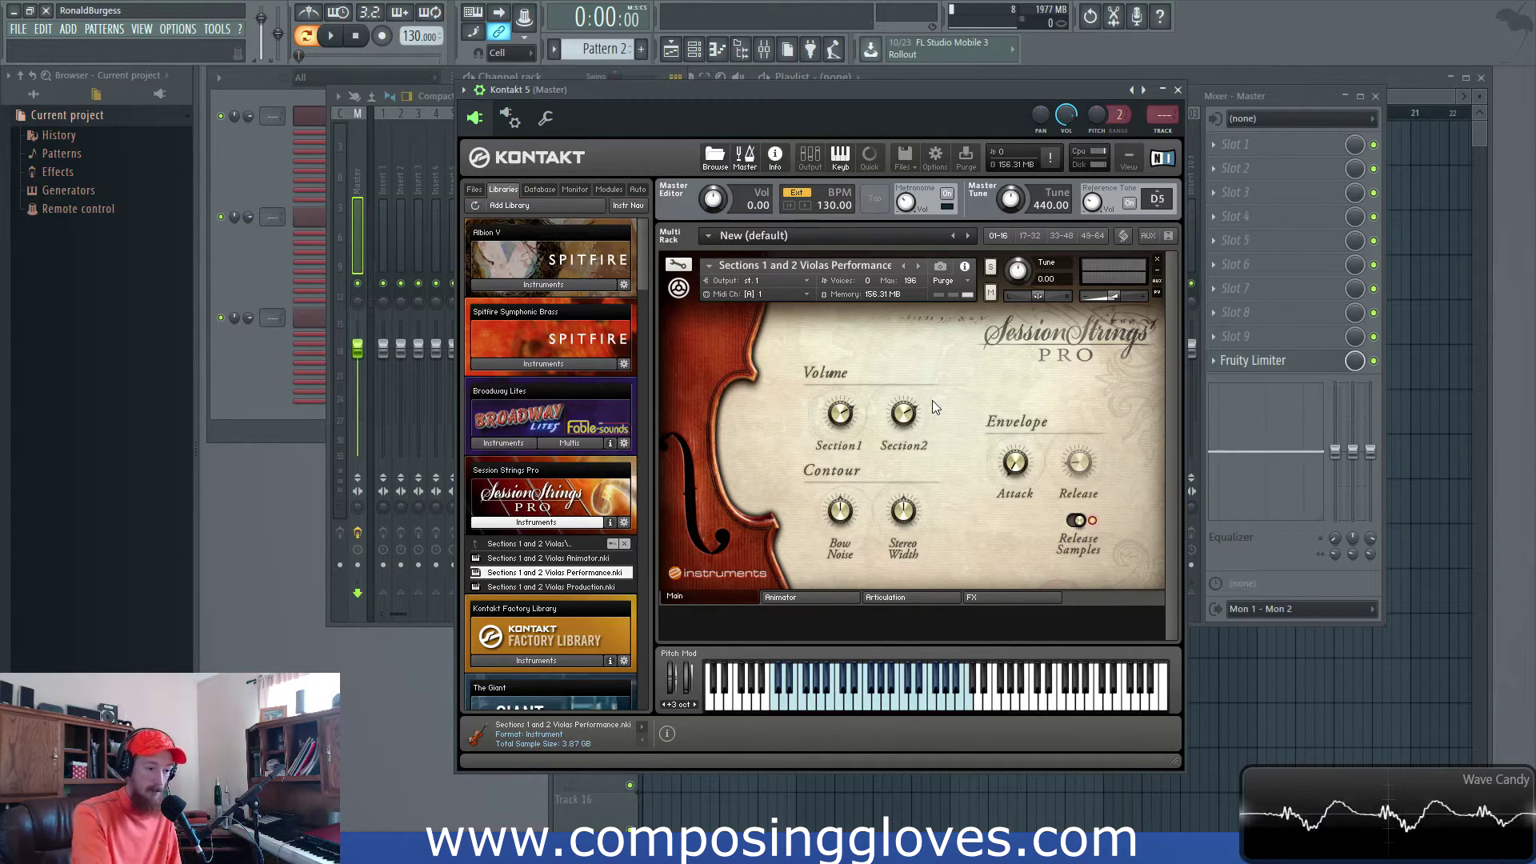
# Examine the Source module's playback mode choices, including sampler and DFD, in the viola instrument's edit view
pyautogui.click(672, 267)
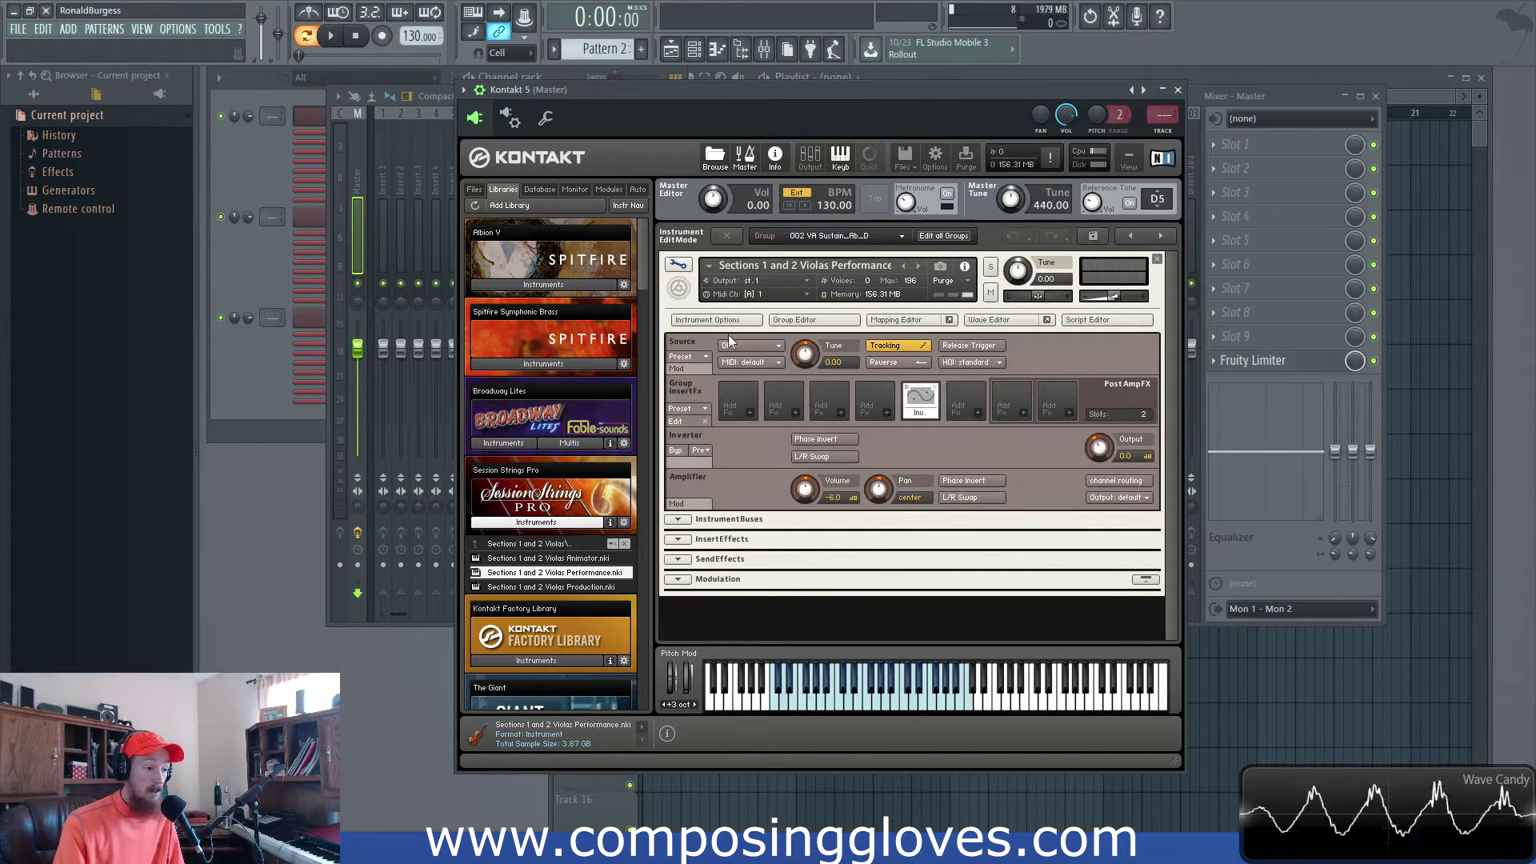
pyautogui.click(679, 266)
pyautogui.click(679, 266)
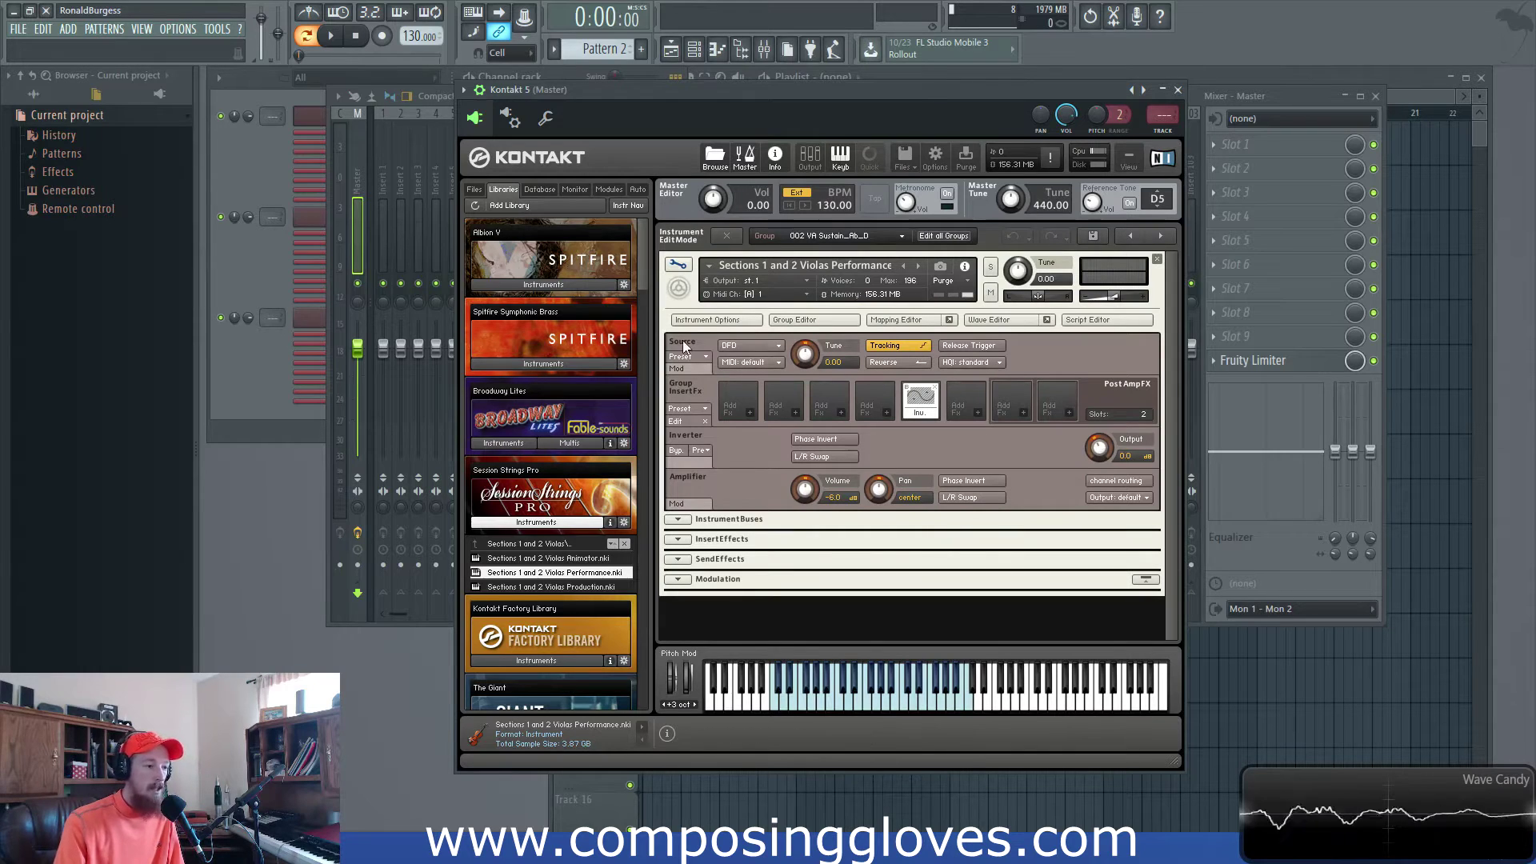
pyautogui.click(773, 348)
pyautogui.click(767, 346)
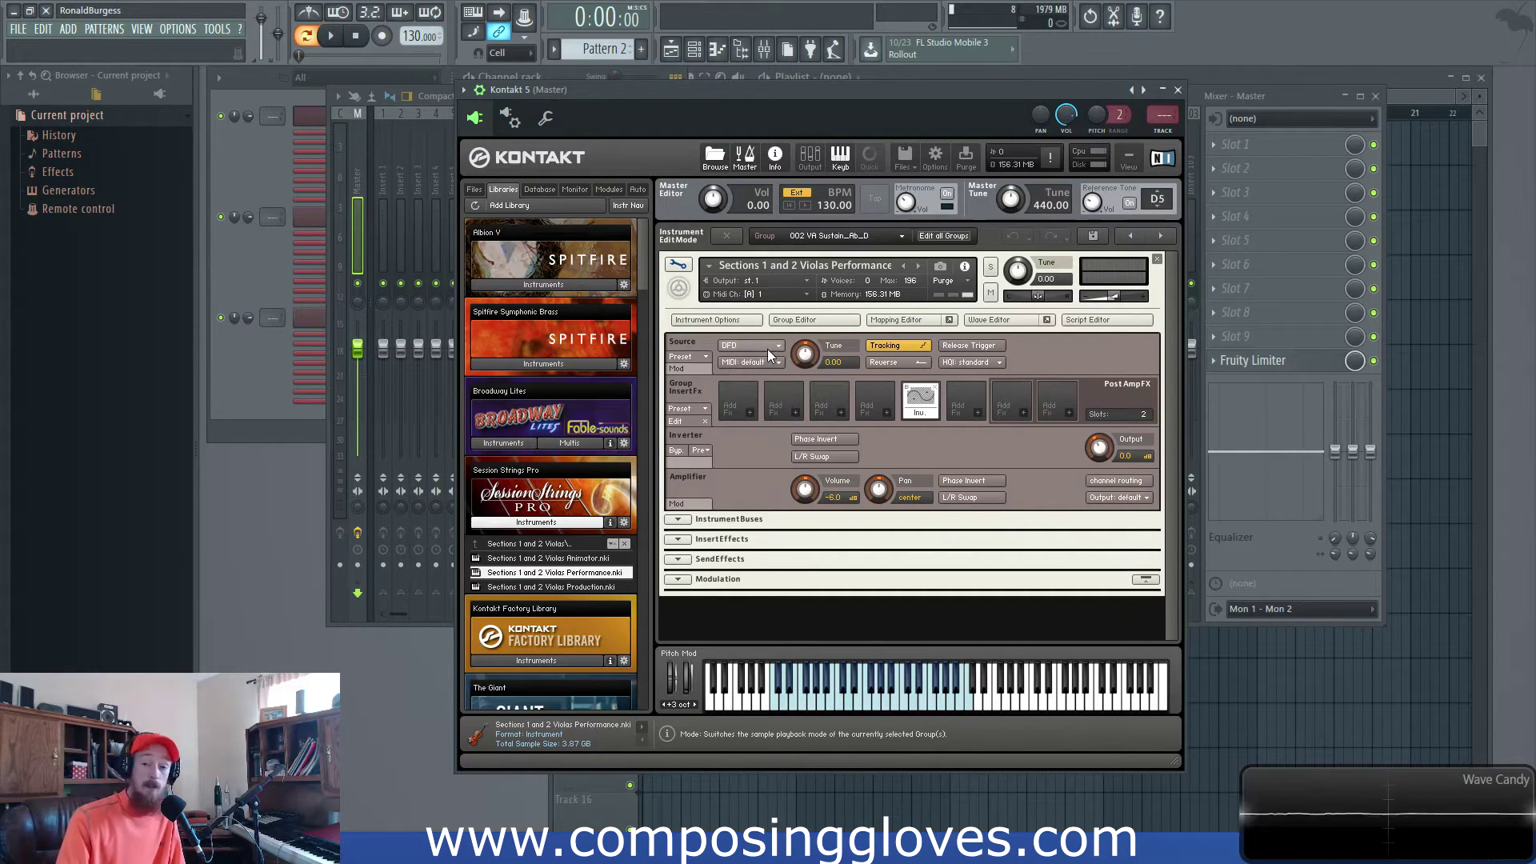
pyautogui.click(766, 350)
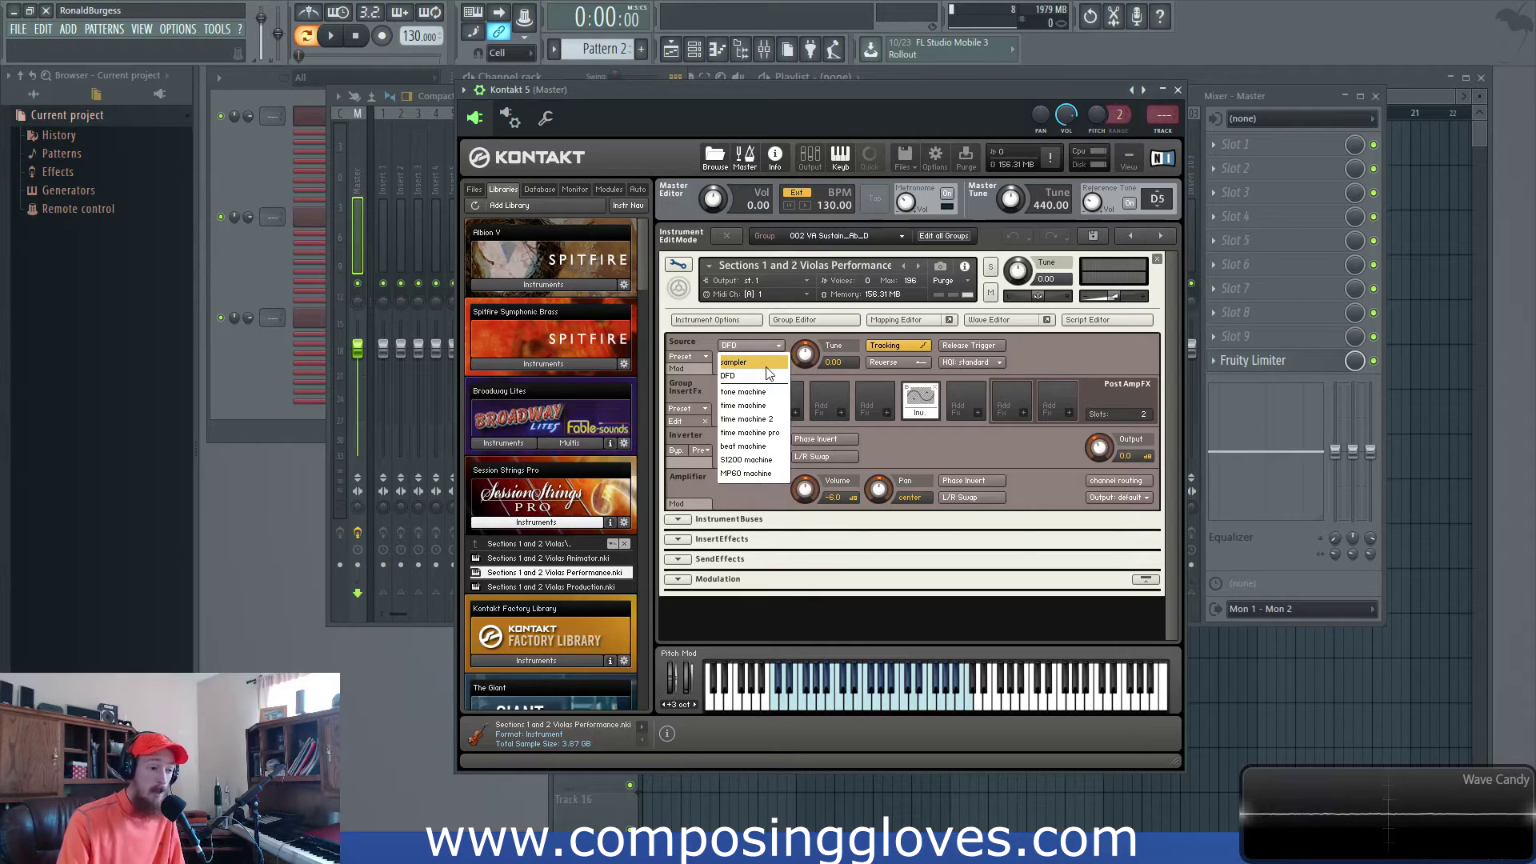
pyautogui.click(1127, 360)
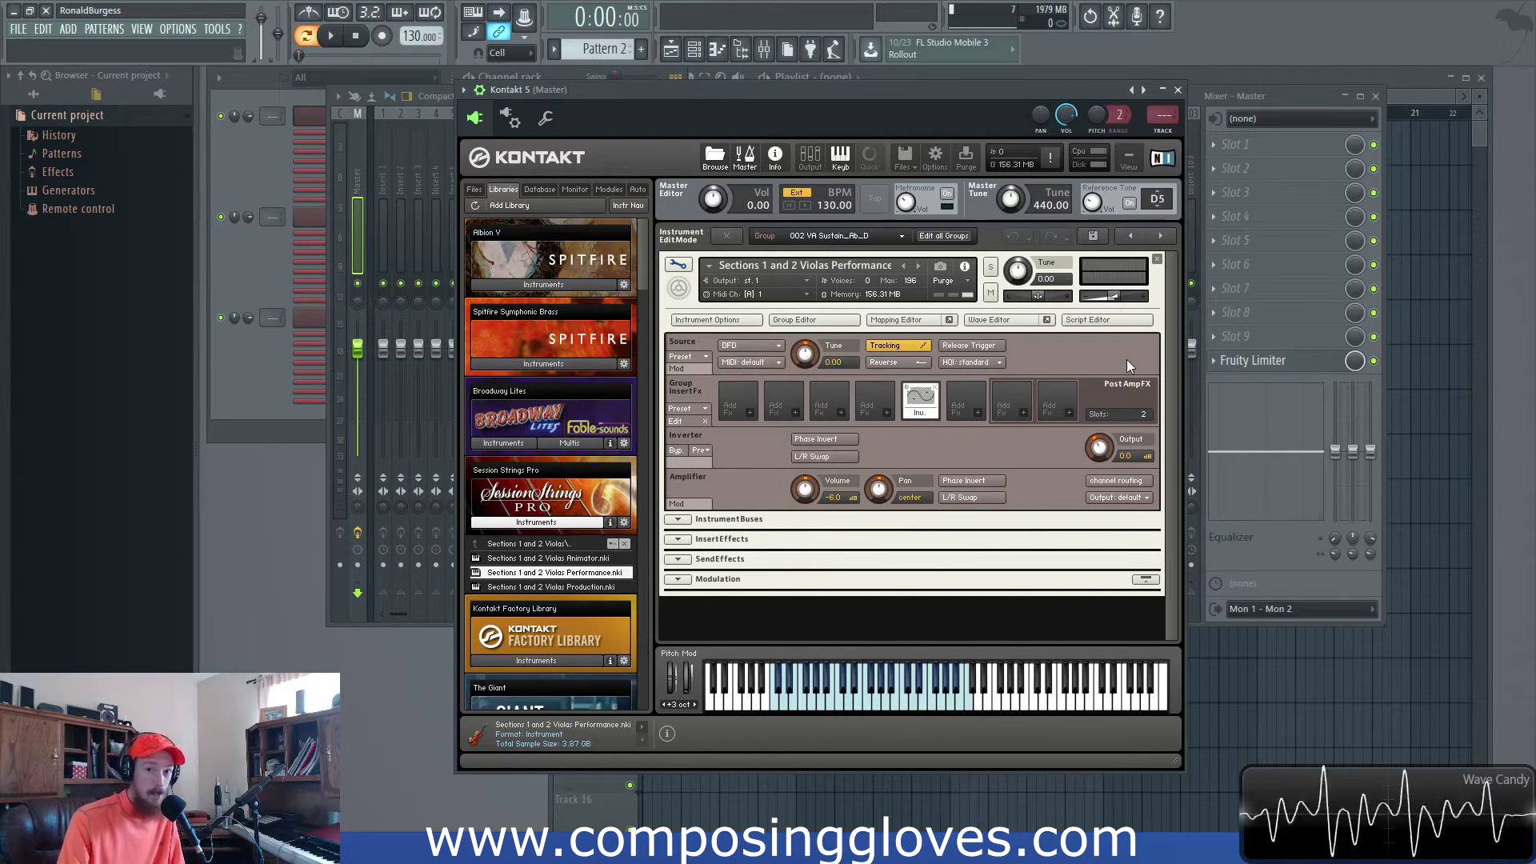
pyautogui.click(677, 264)
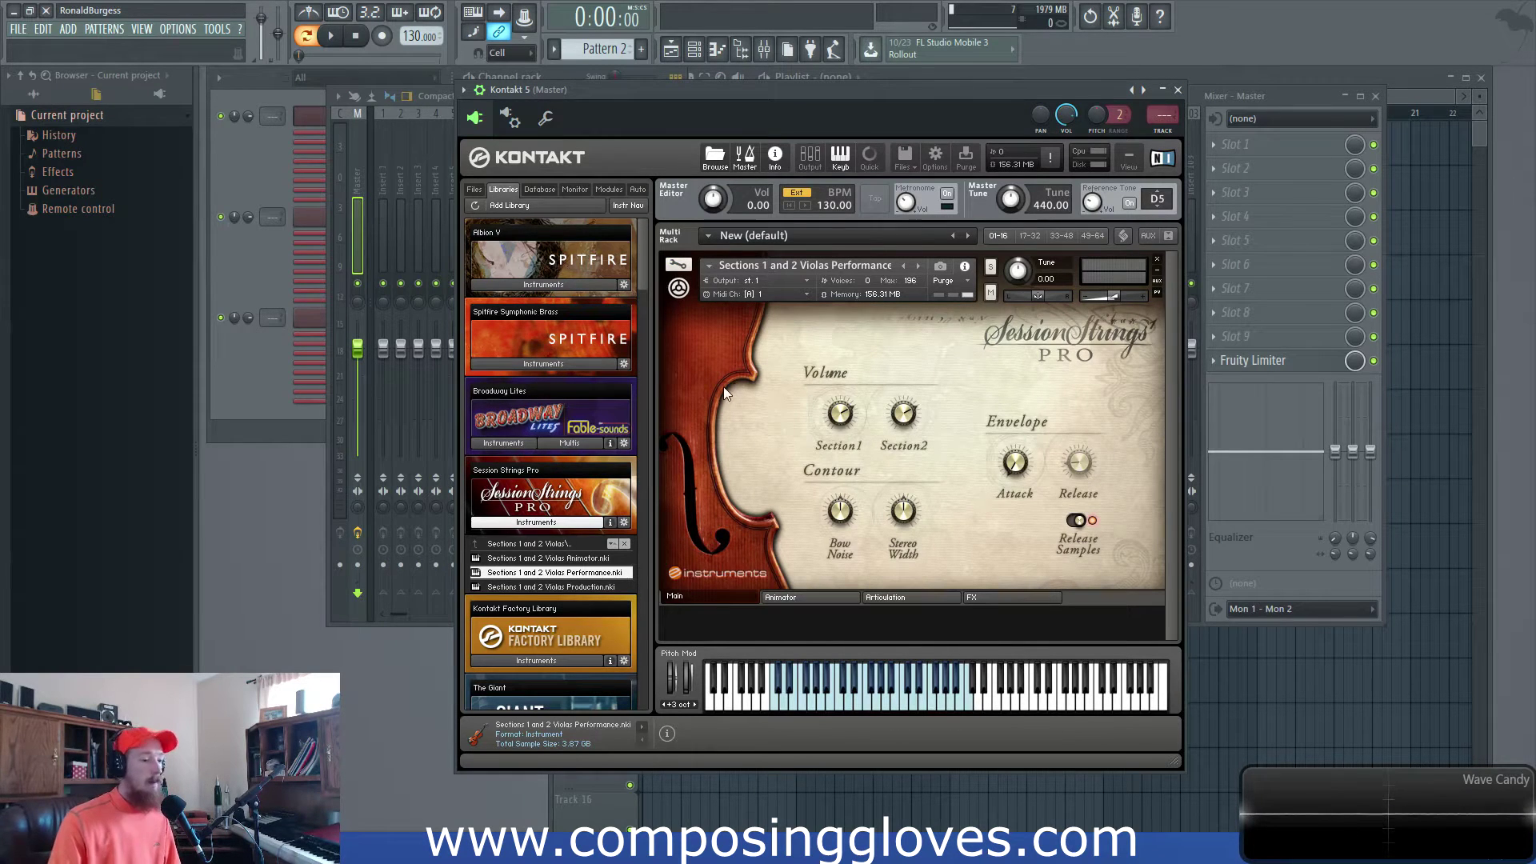
# Collapse the viola instrument in the rack and recheck the preload size override in the memory options
pyautogui.click(709, 264)
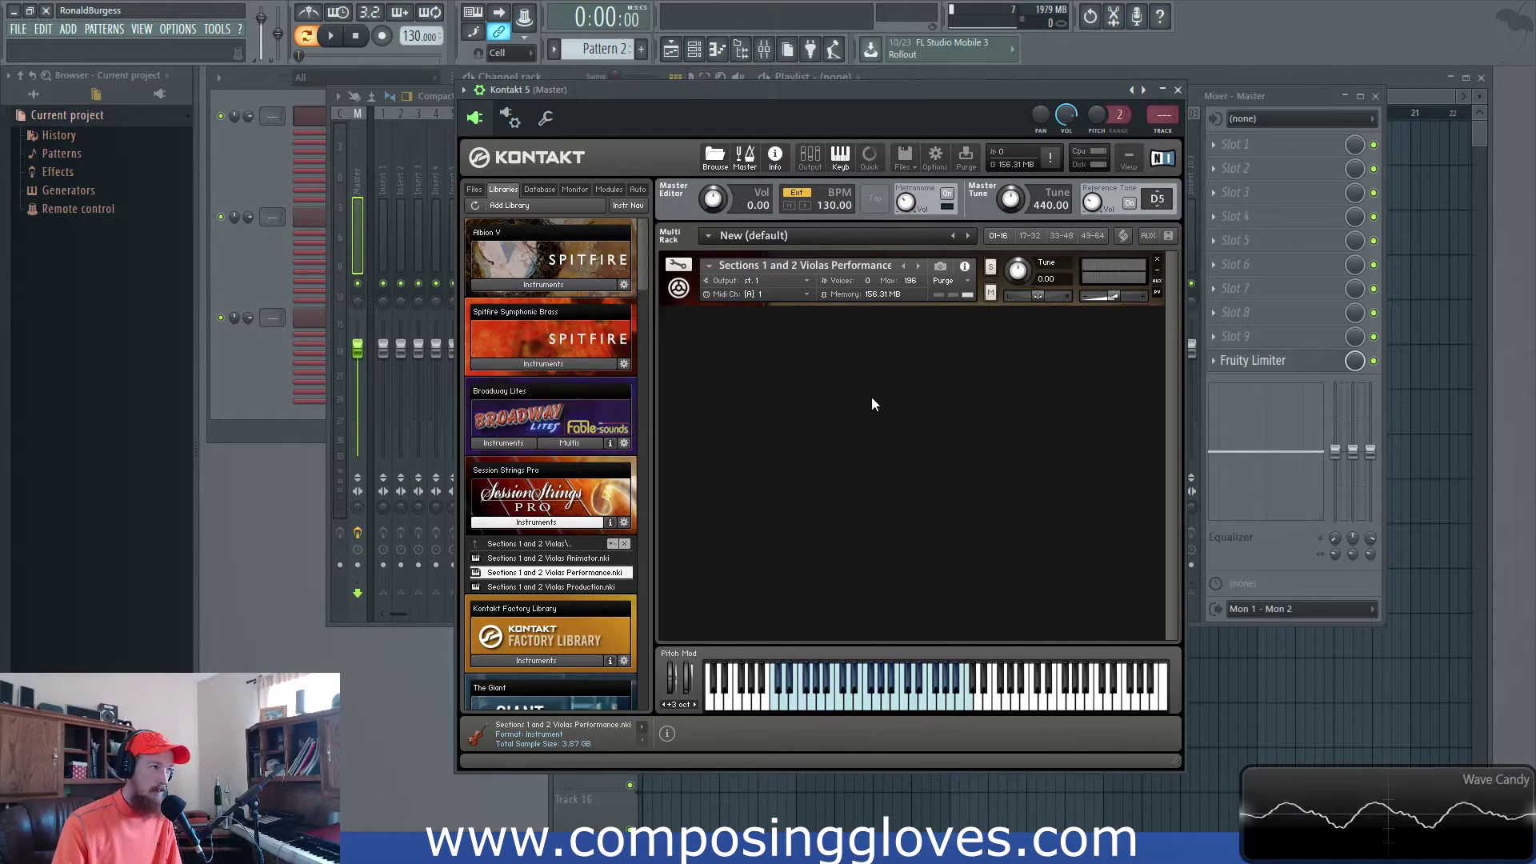
pyautogui.click(933, 156)
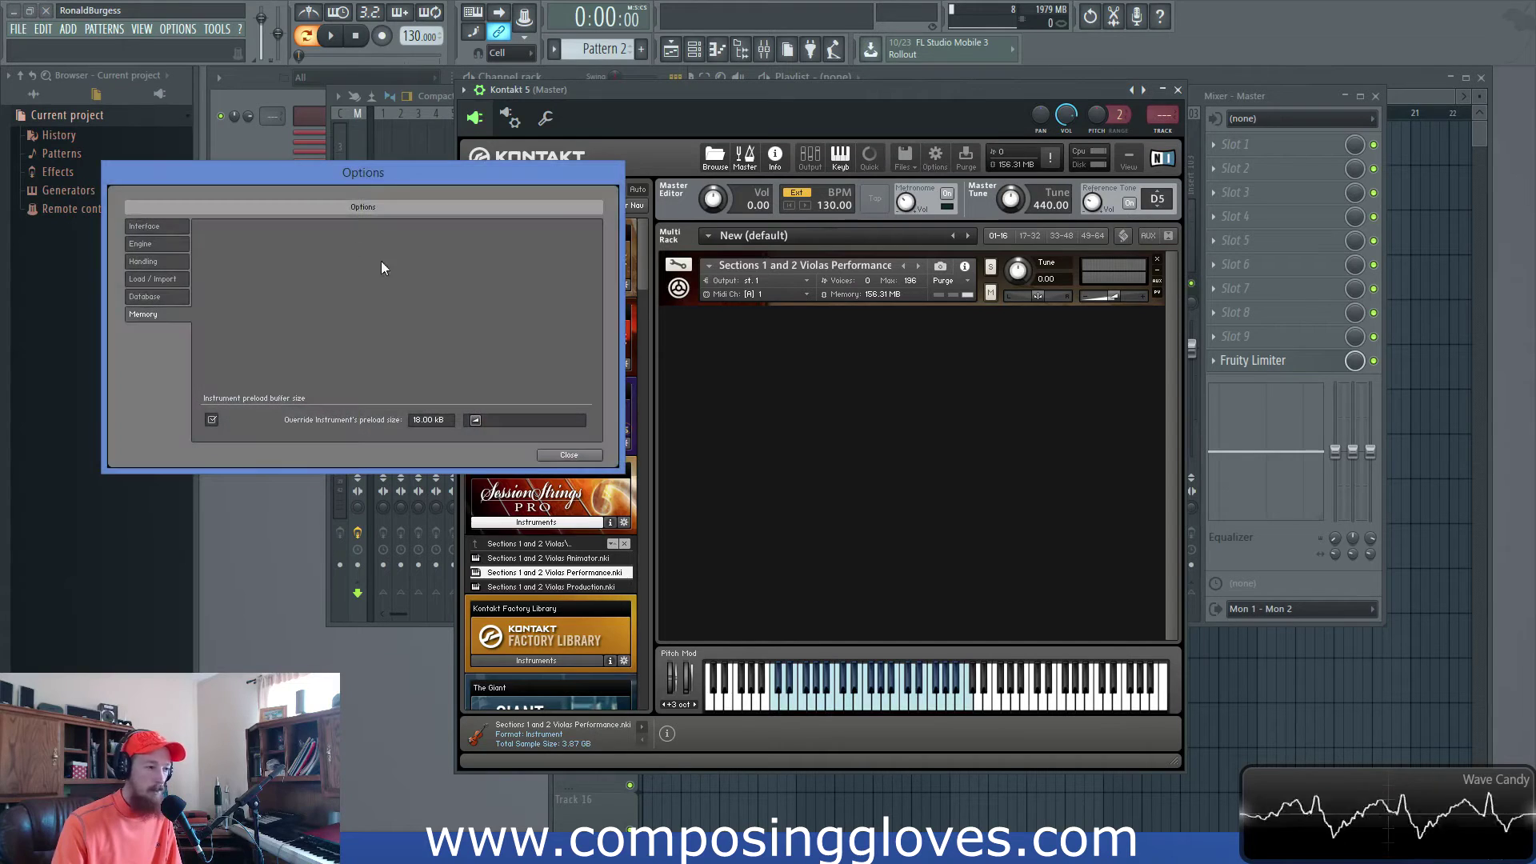
pyautogui.click(588, 459)
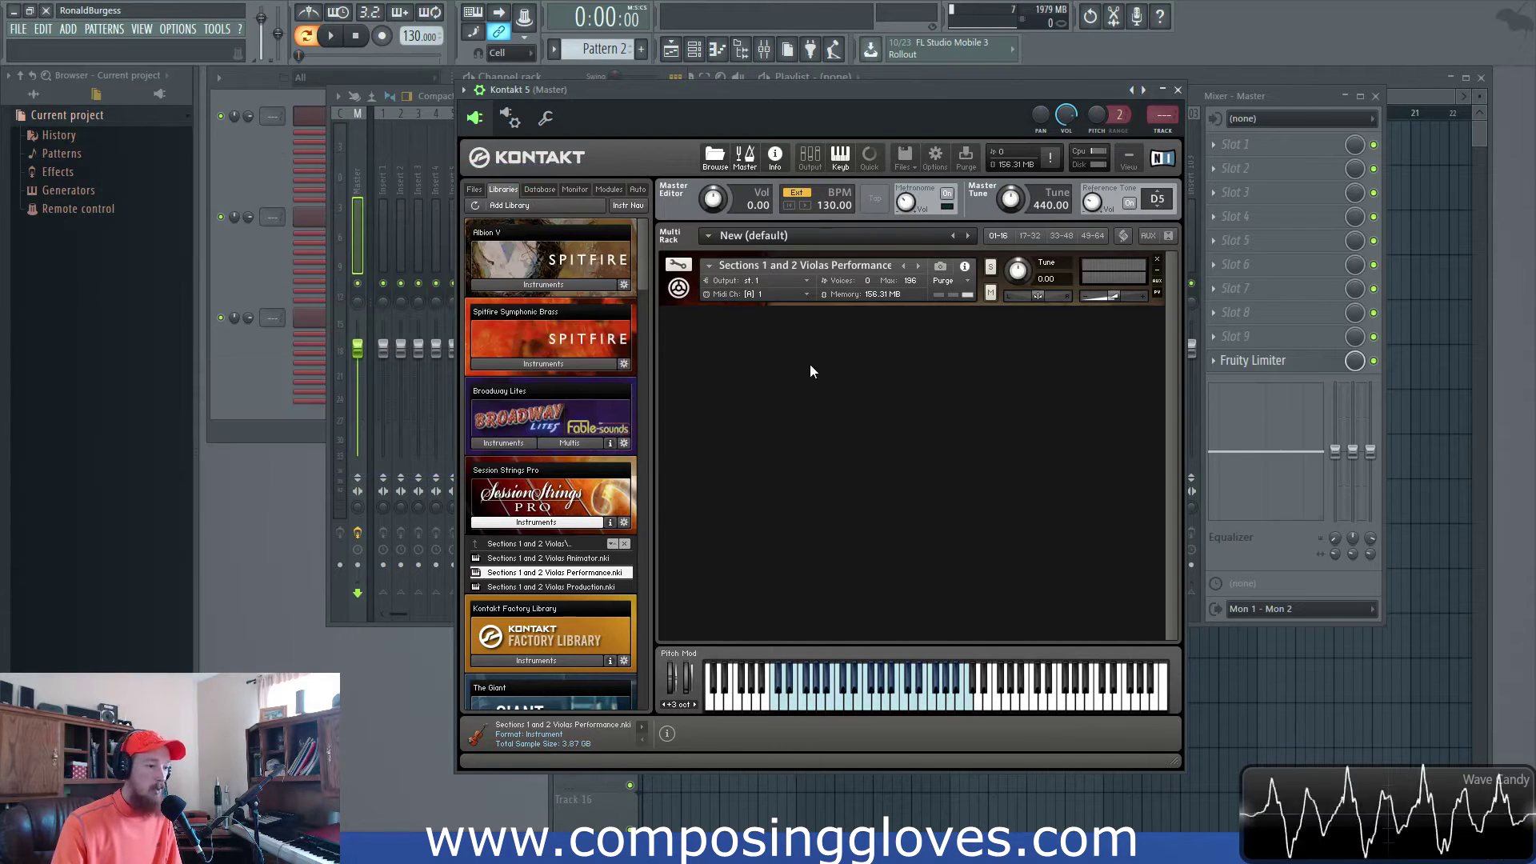
# Collapse the Session Strings Pro library and list the instruments of Spitfire Symphonic Brass
pyautogui.click(549, 523)
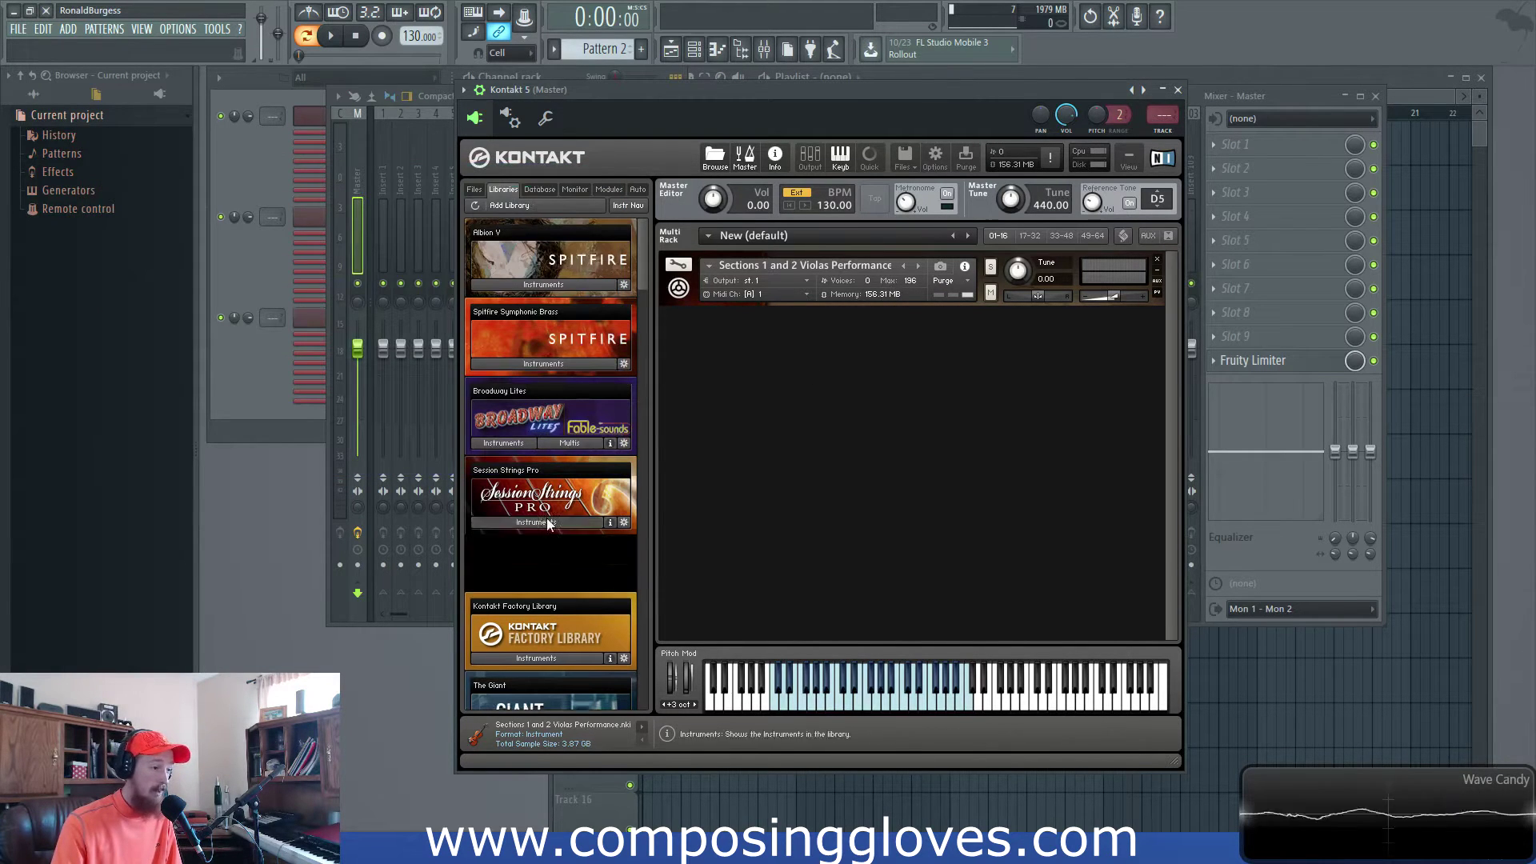
pyautogui.click(555, 364)
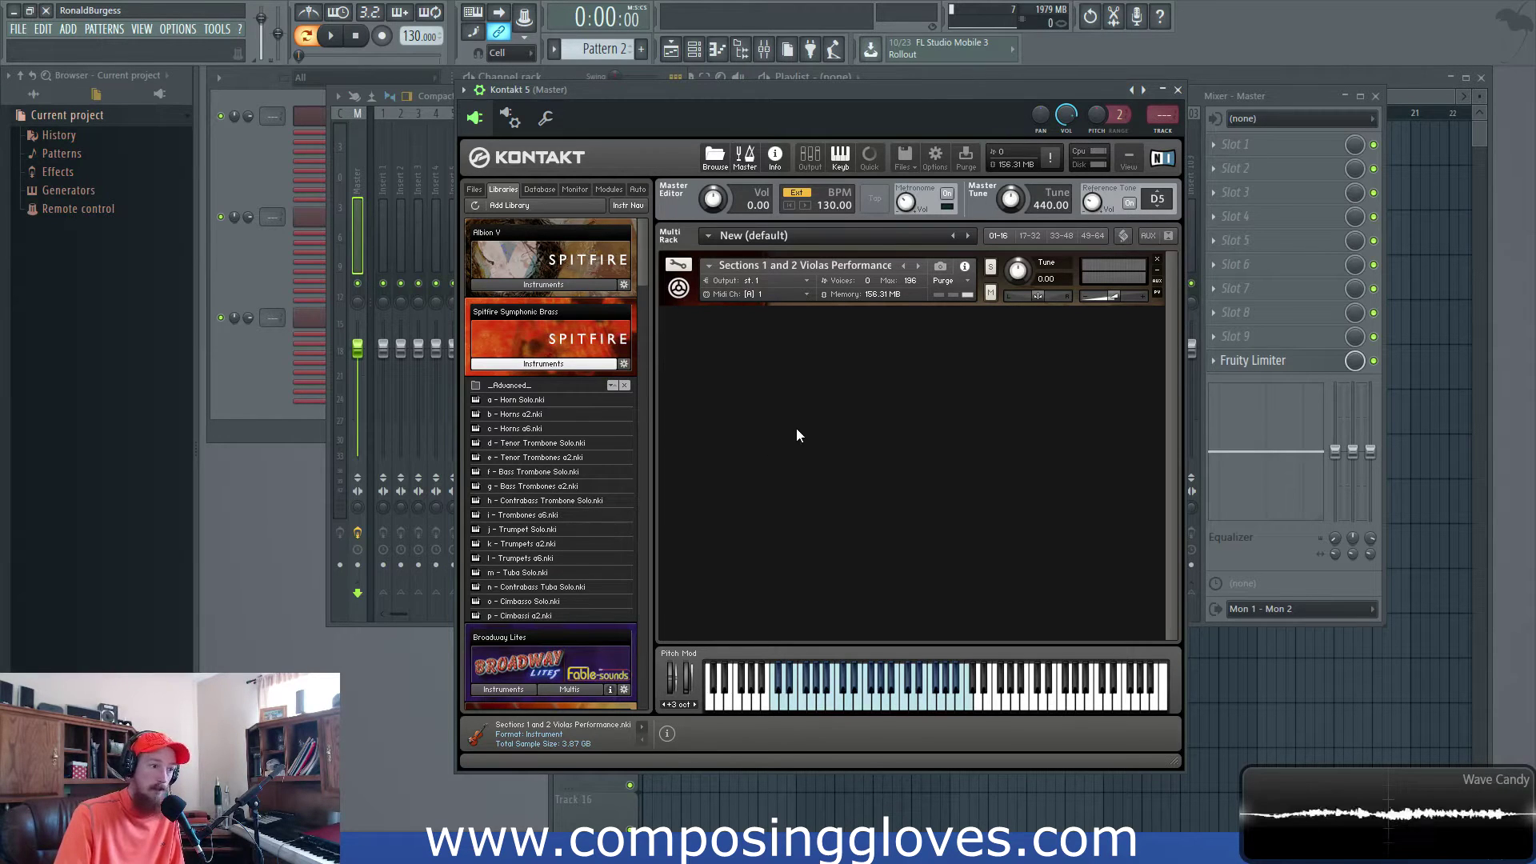
# Remove the viola instrument from the rack and load j - Trumpet Solo from the Spitfire Symphonic Brass library
pyautogui.click(1159, 264)
pyautogui.moveTo(903, 91); pyautogui.dragTo(883, 93)
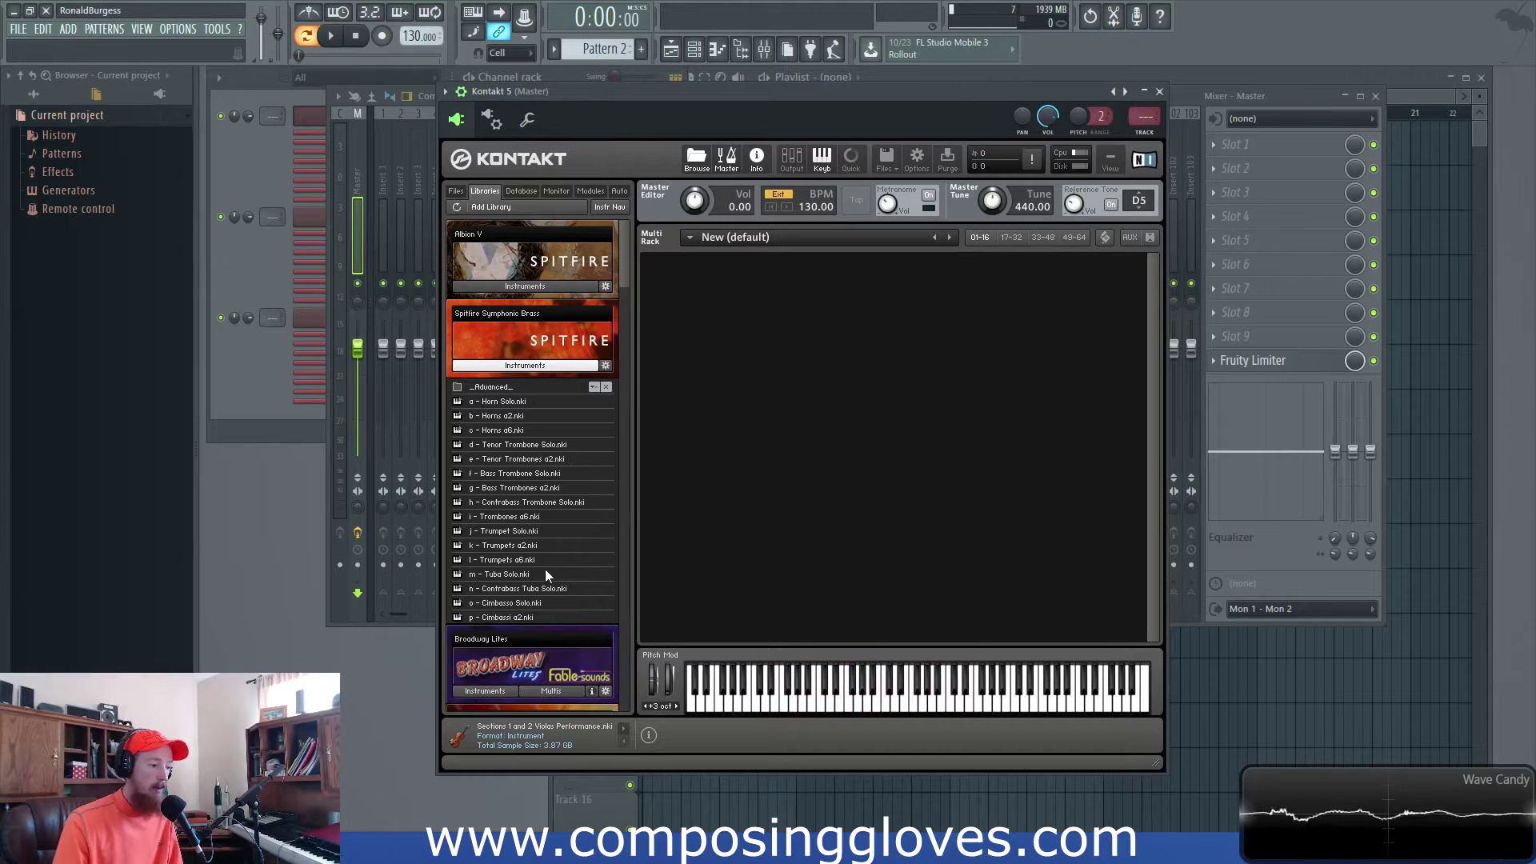
pyautogui.click(522, 574)
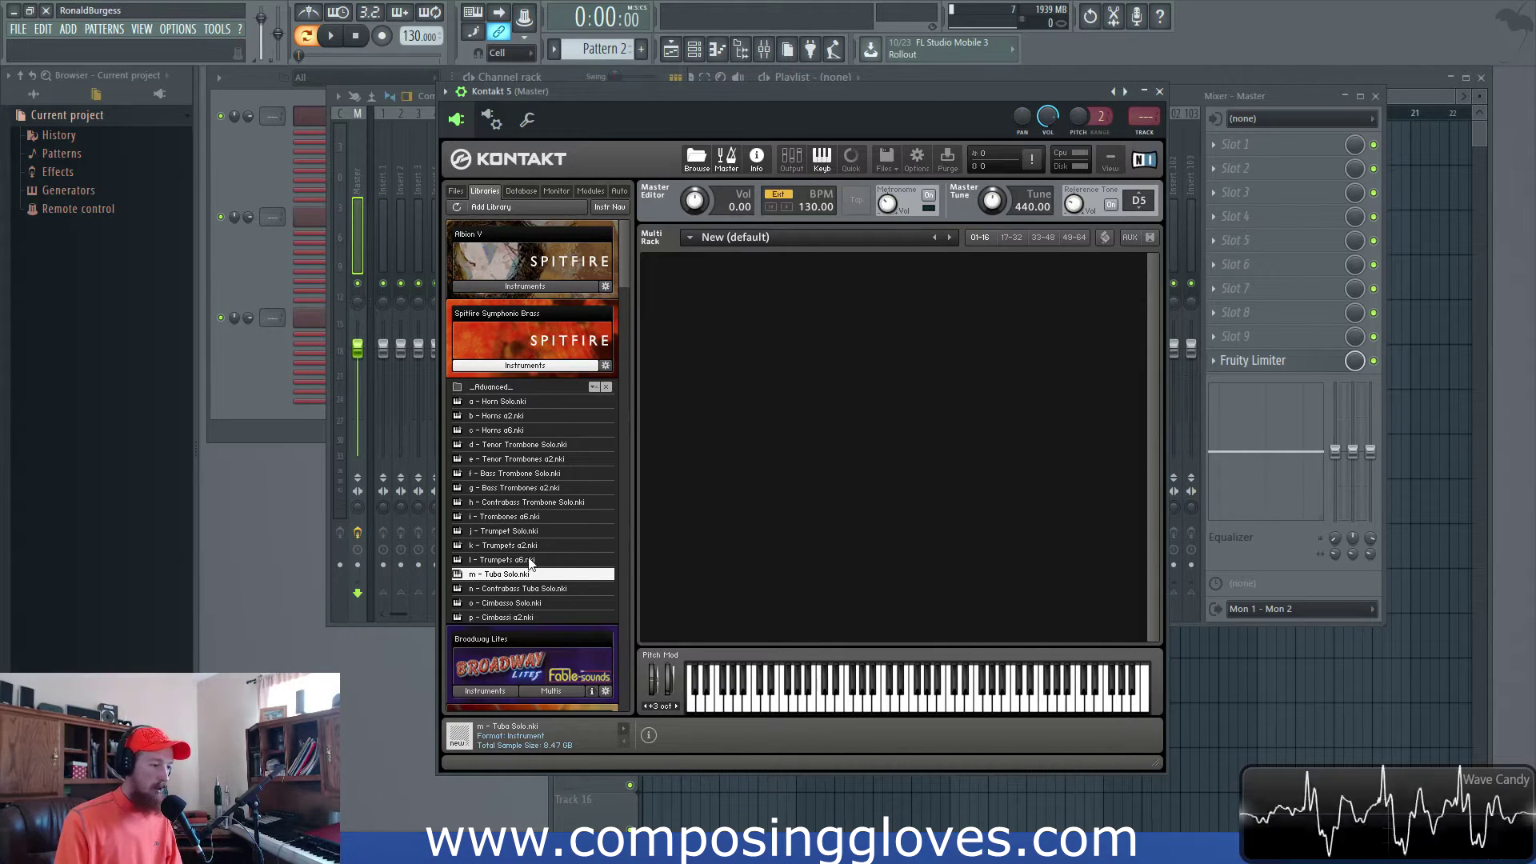
pyautogui.click(497, 532)
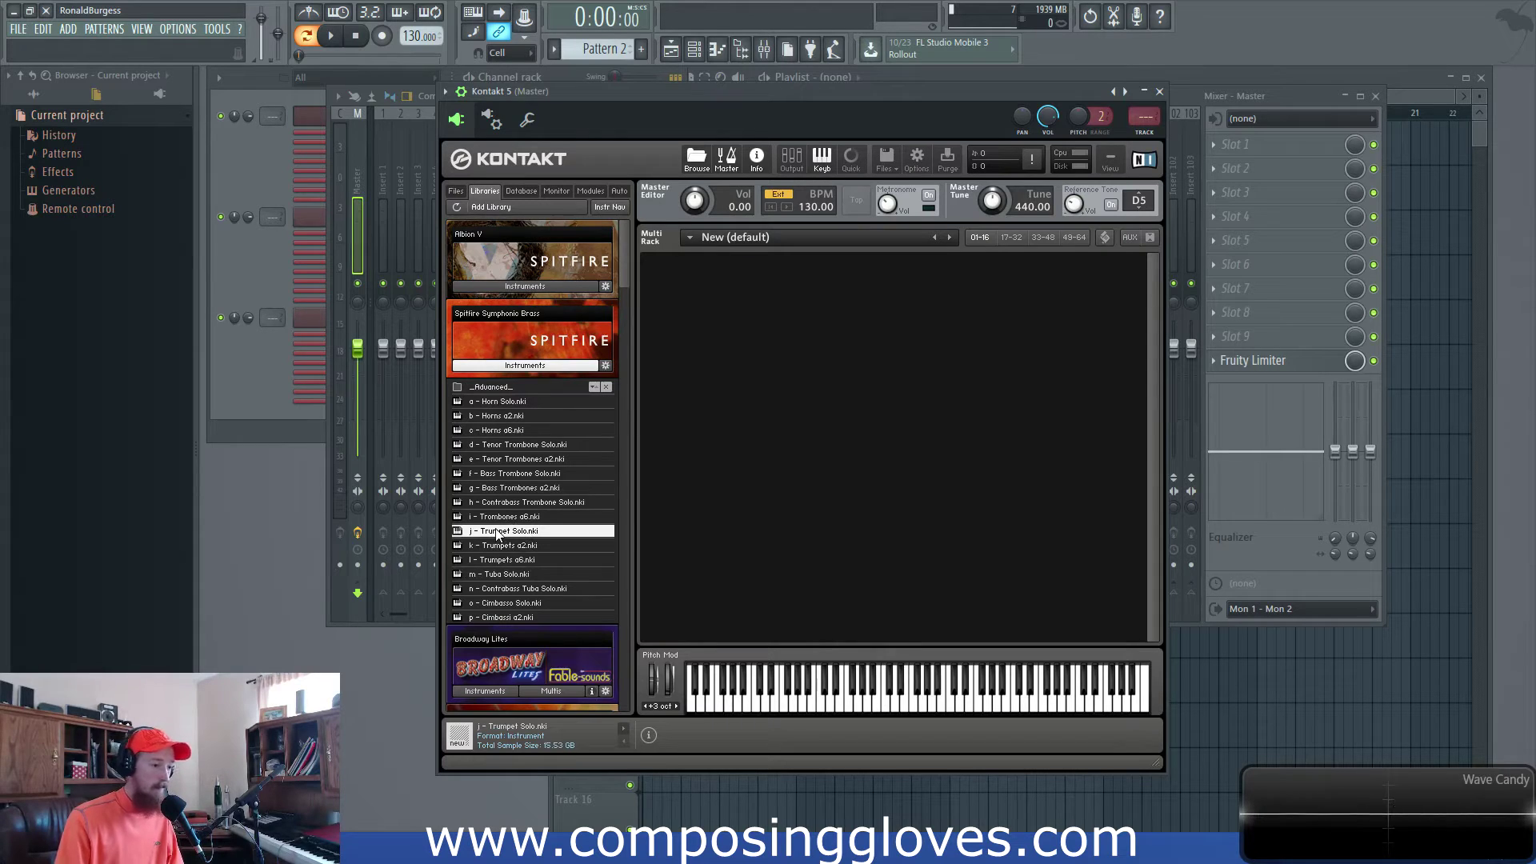
pyautogui.moveTo(497, 532); pyautogui.dragTo(833, 449)
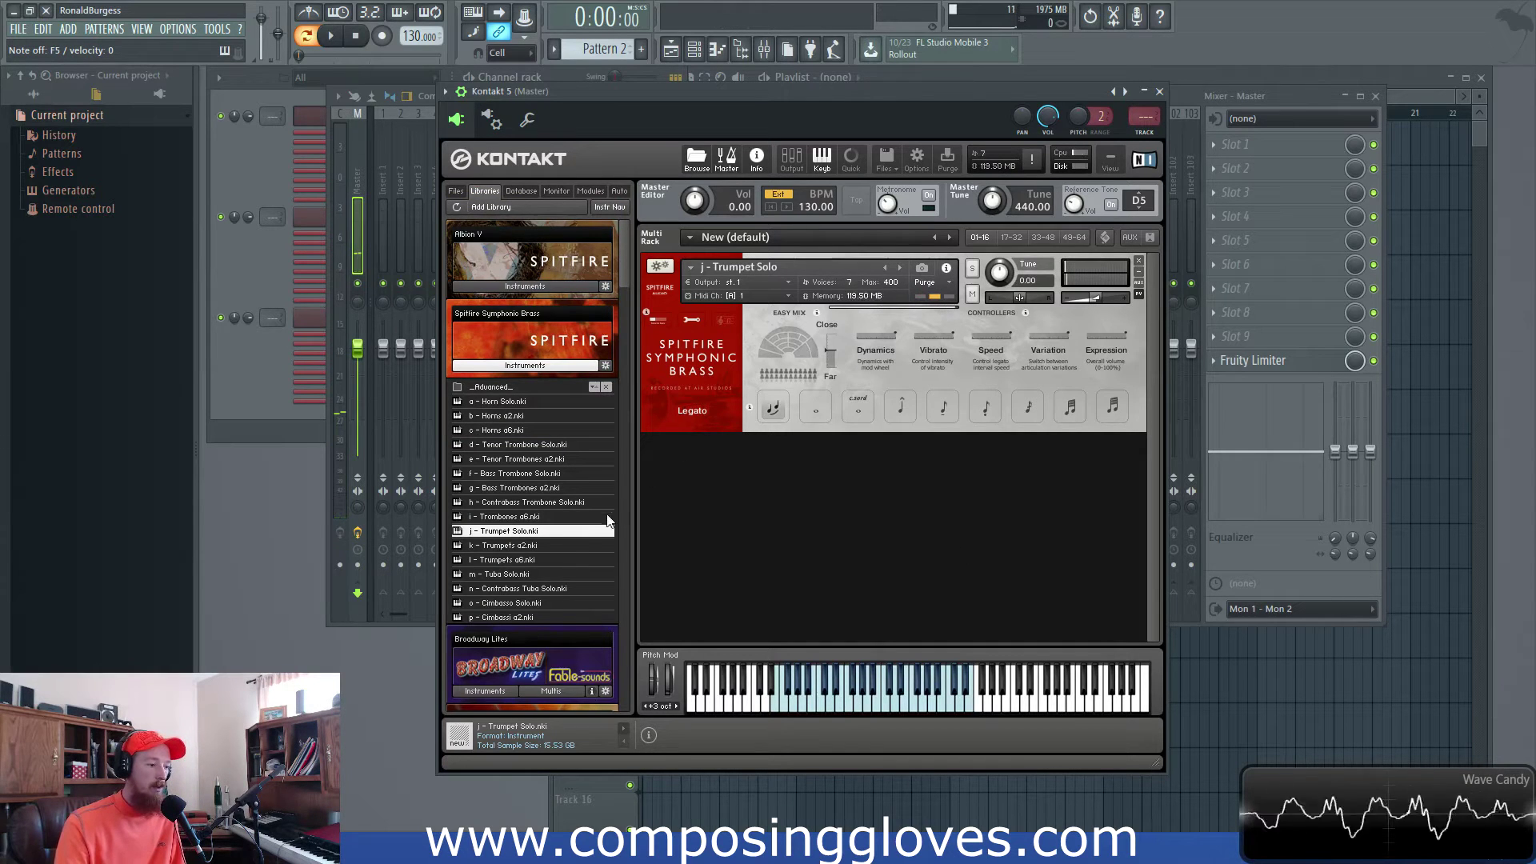
# Show the Trumpet Solo's detailed mic mix and options view and remove the instrument without saving its changes
pyautogui.click(692, 320)
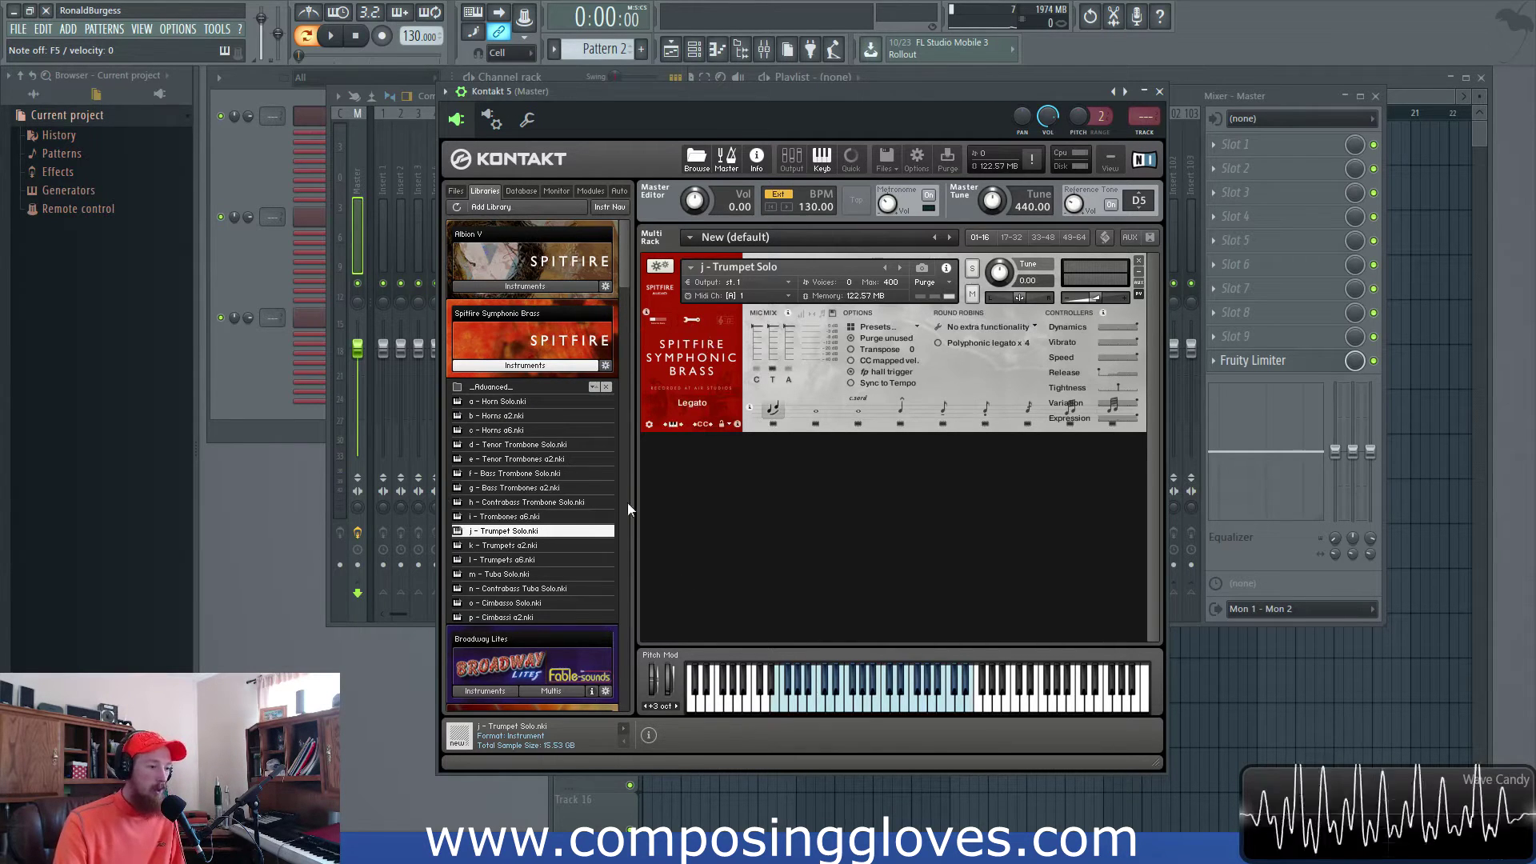
pyautogui.click(1139, 260)
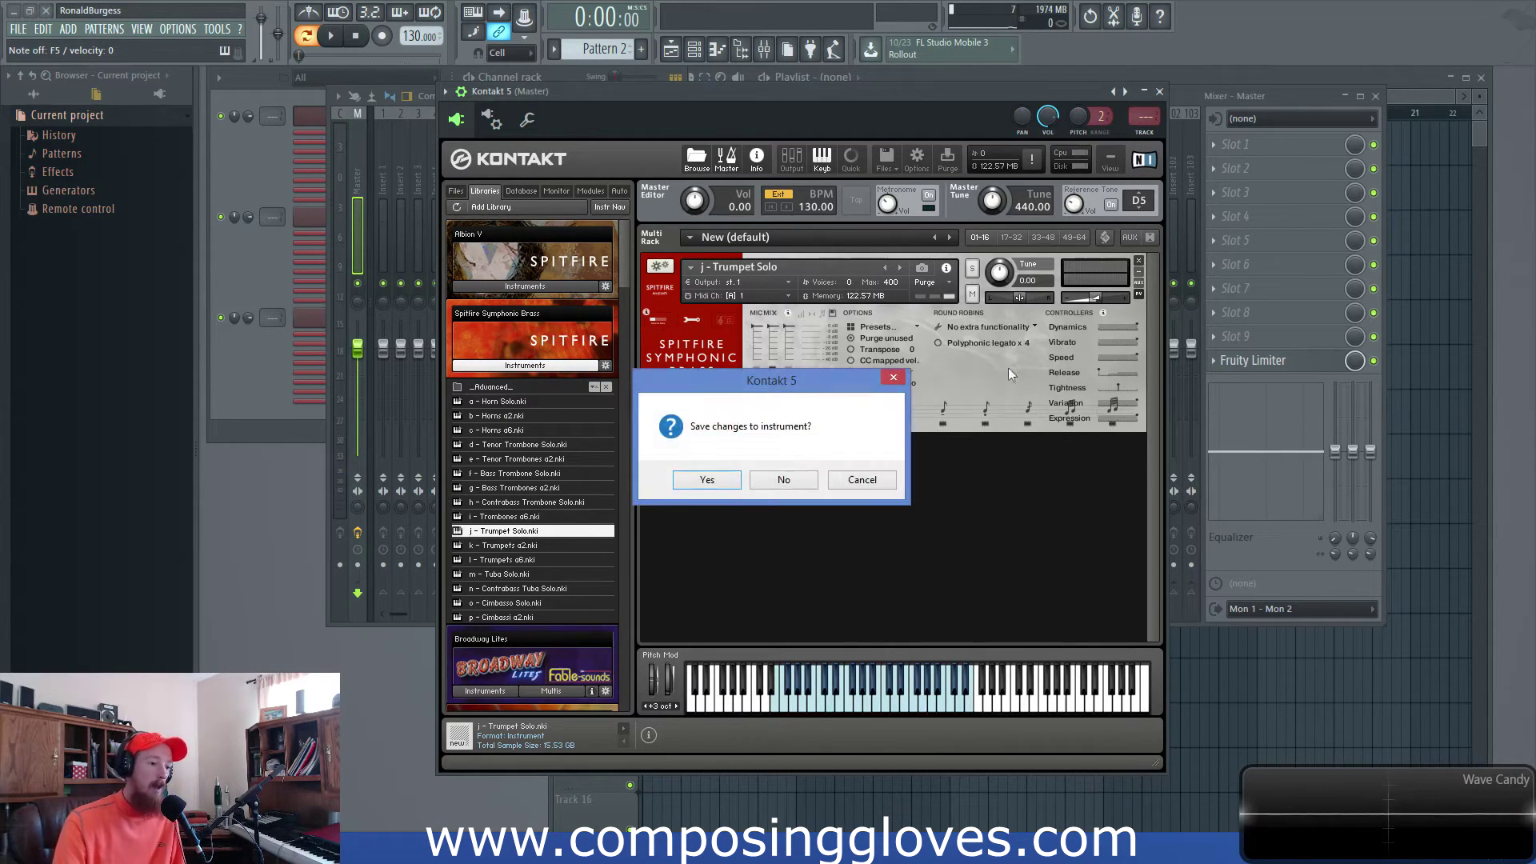
pyautogui.click(784, 481)
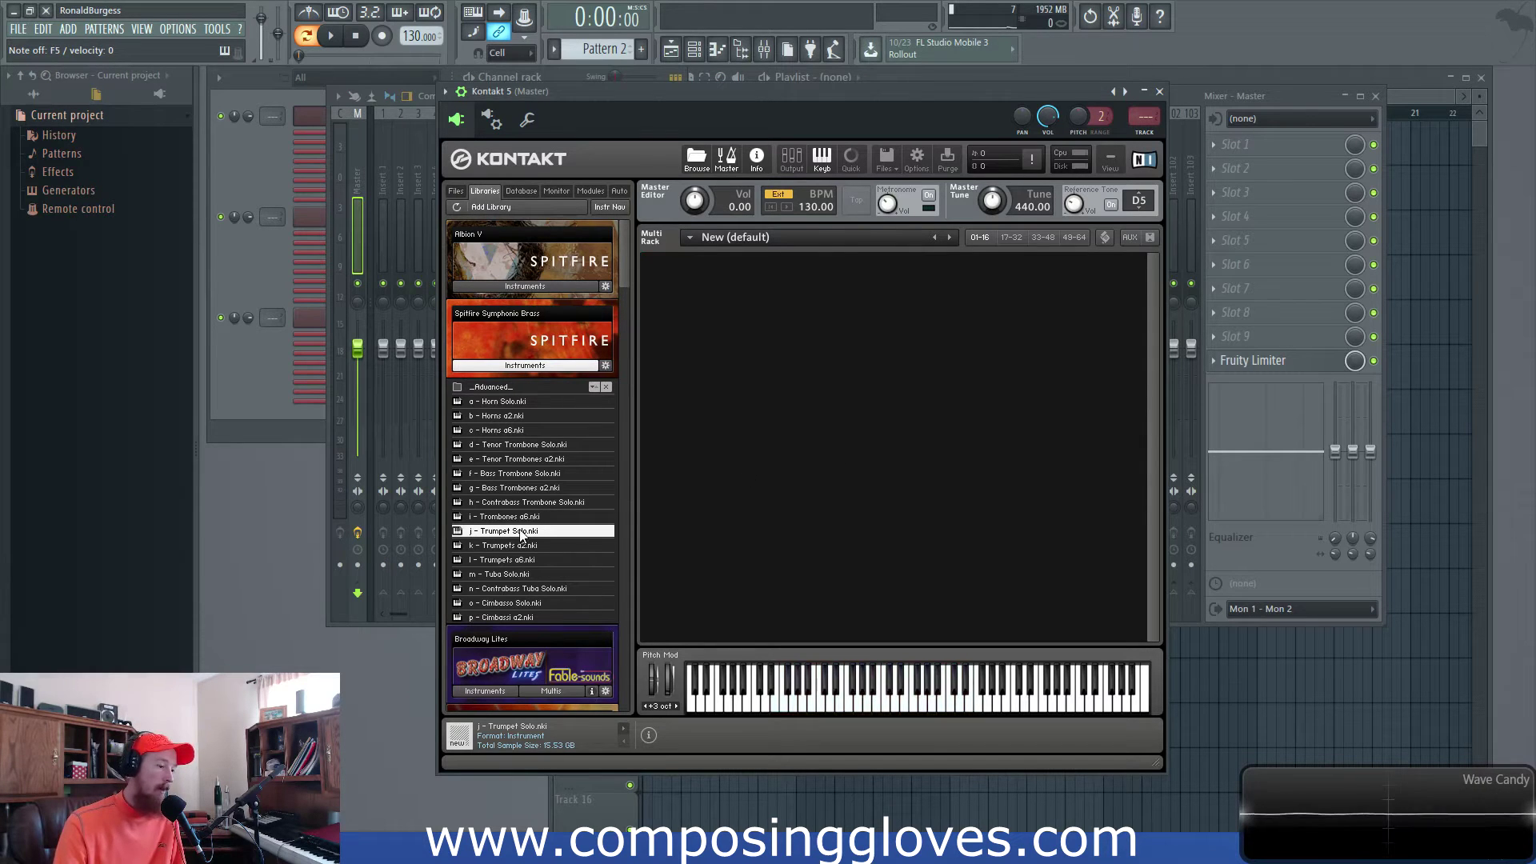
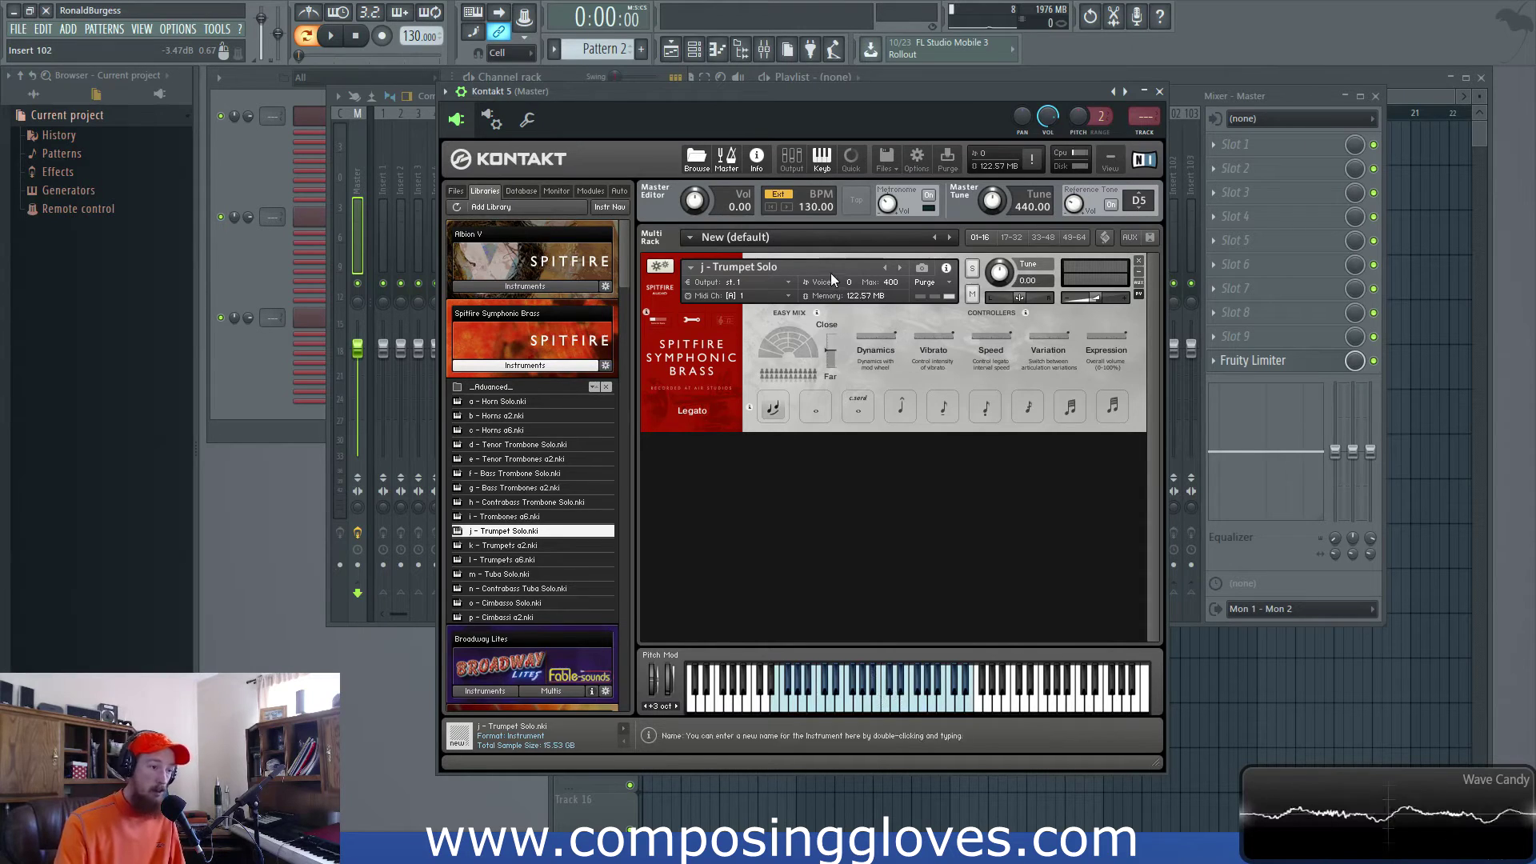
# Purge all samples of the Trumpet Solo, and collapse both the instrument and the Spitfire Symphonic Brass instrument list
pyautogui.click(938, 286)
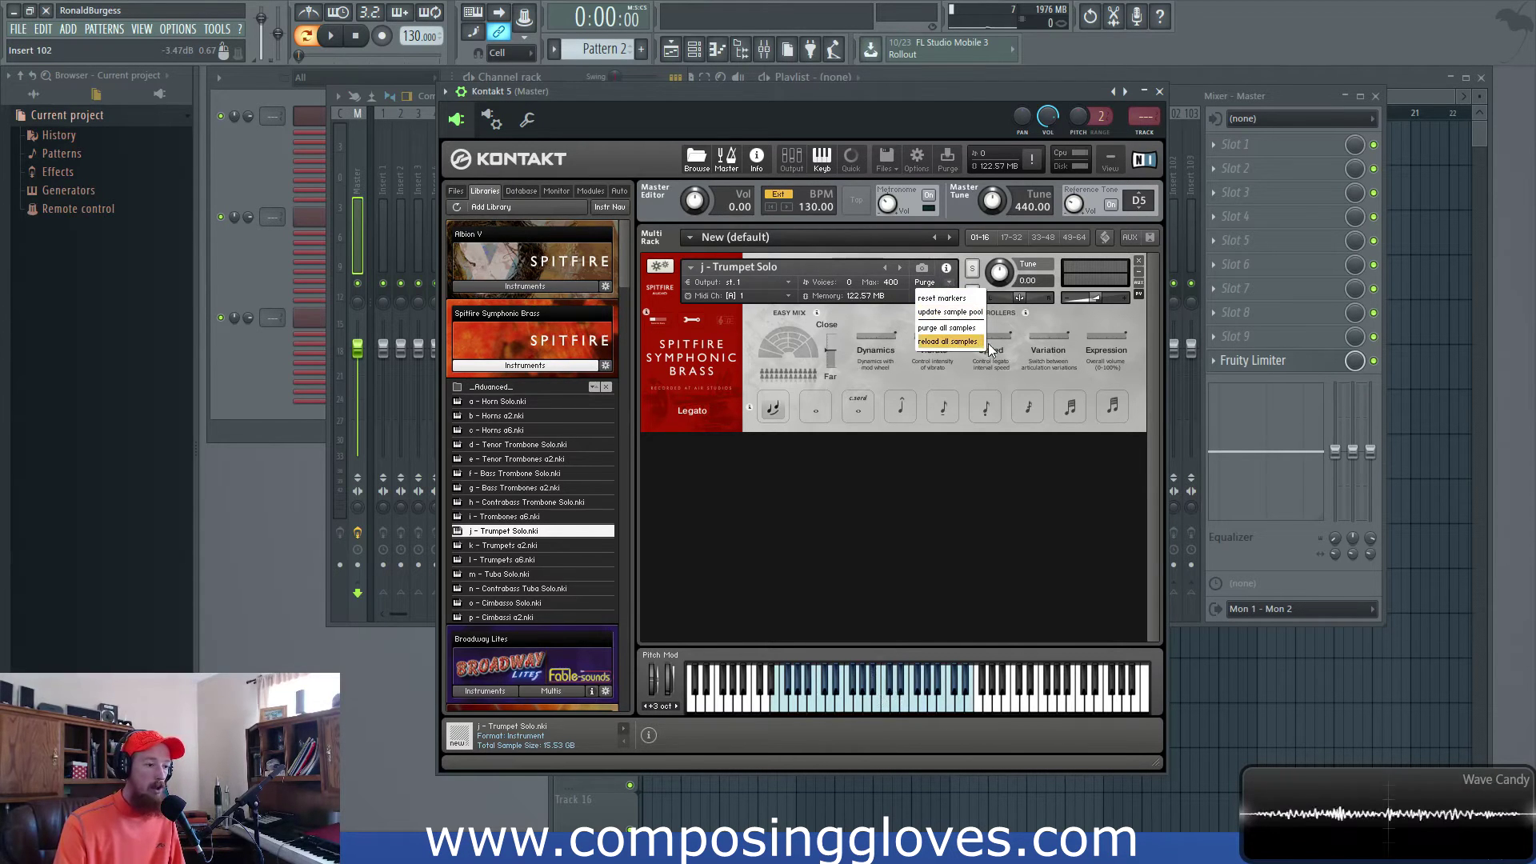
pyautogui.click(953, 328)
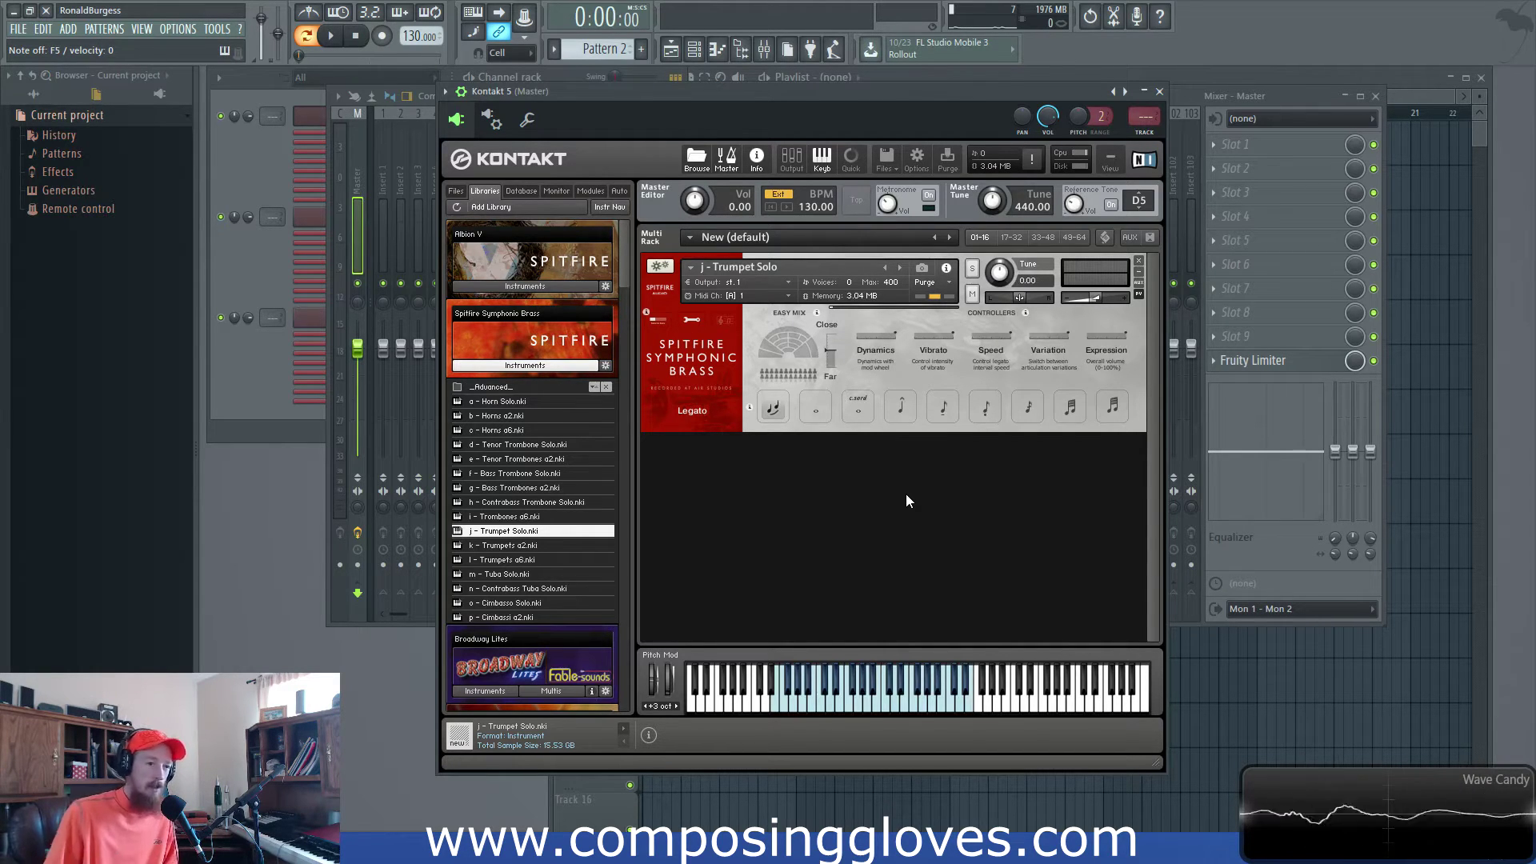
pyautogui.click(655, 290)
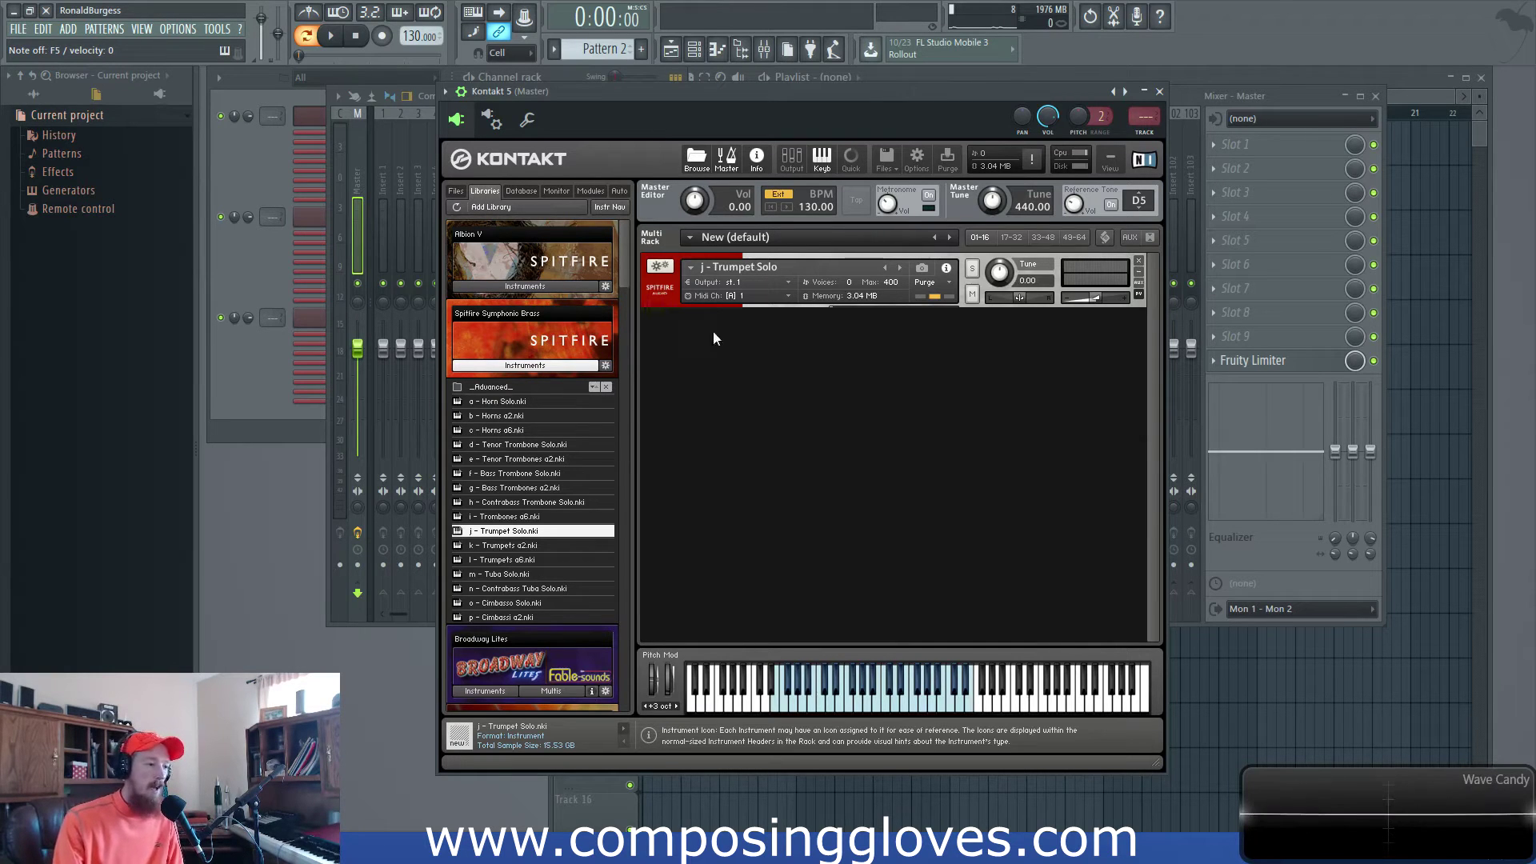
pyautogui.click(543, 361)
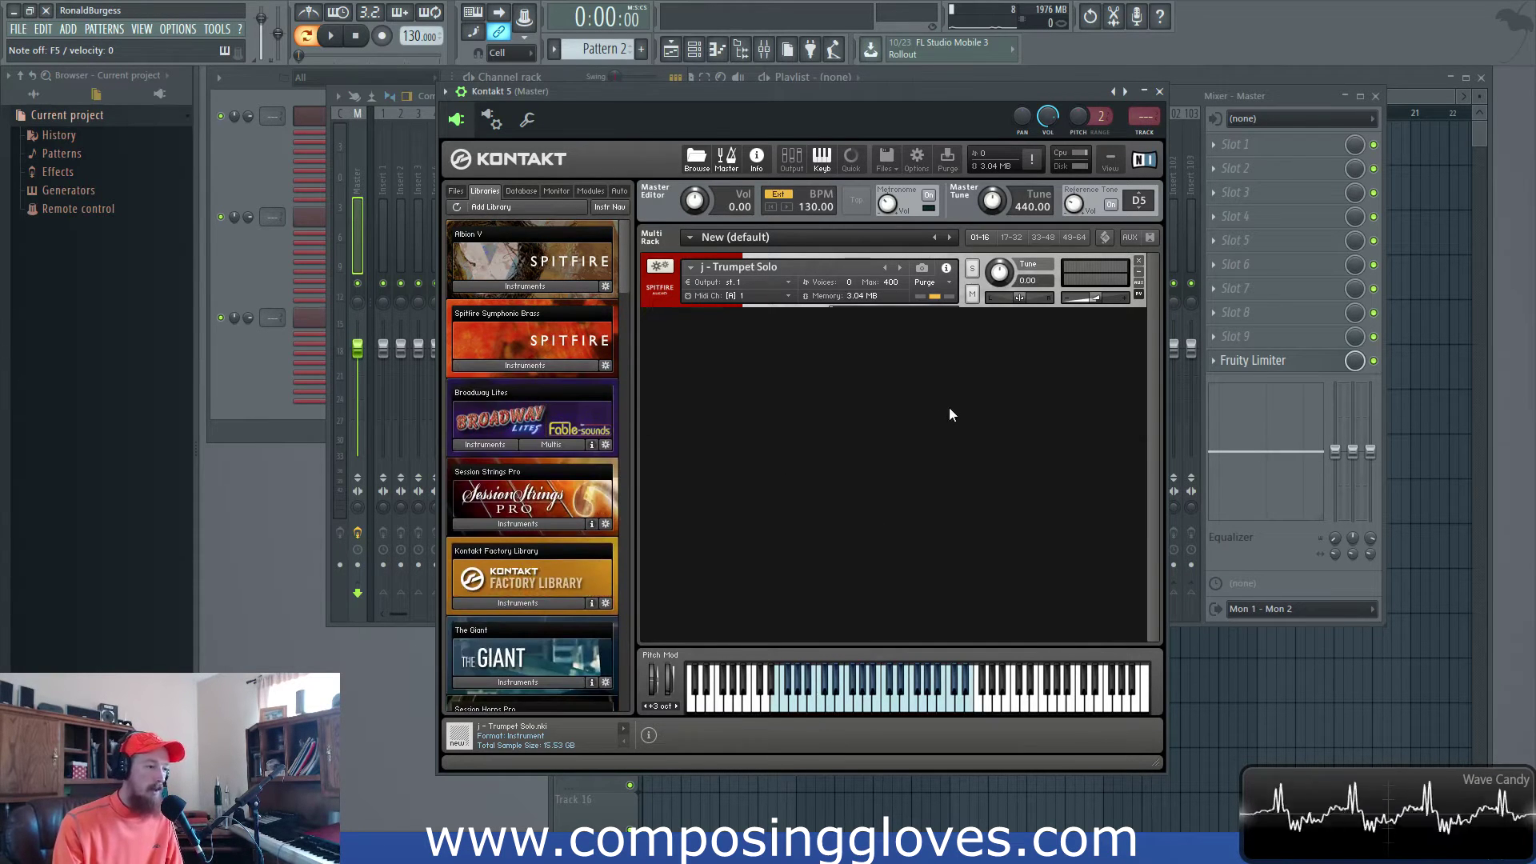
# Review the Kontakt plugin wrapper's general settings and its processing compatibility options
pyautogui.click(491, 120)
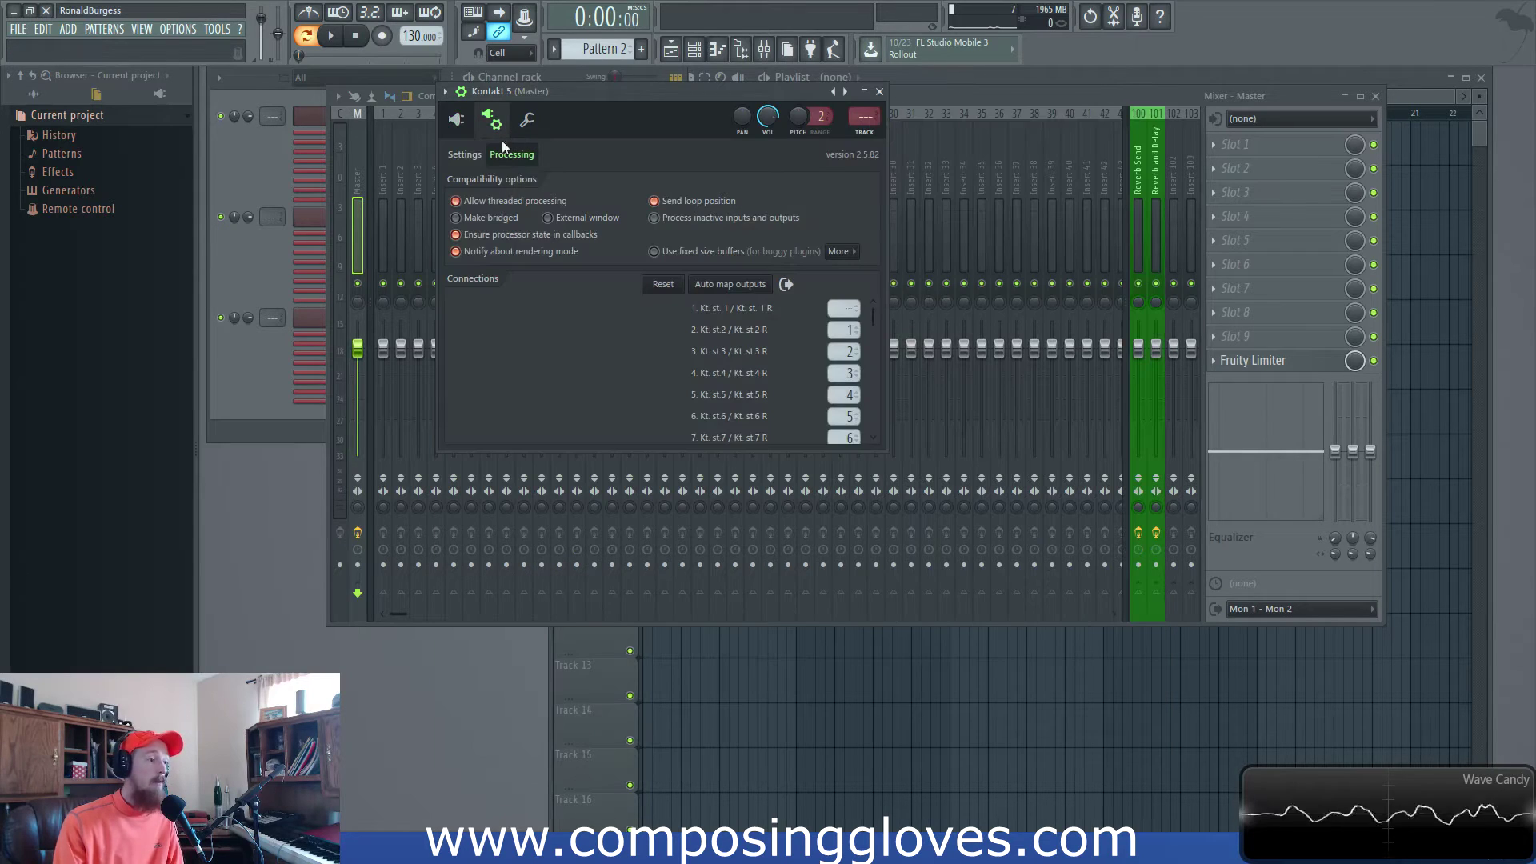
pyautogui.moveTo(629, 91); pyautogui.dragTo(636, 91)
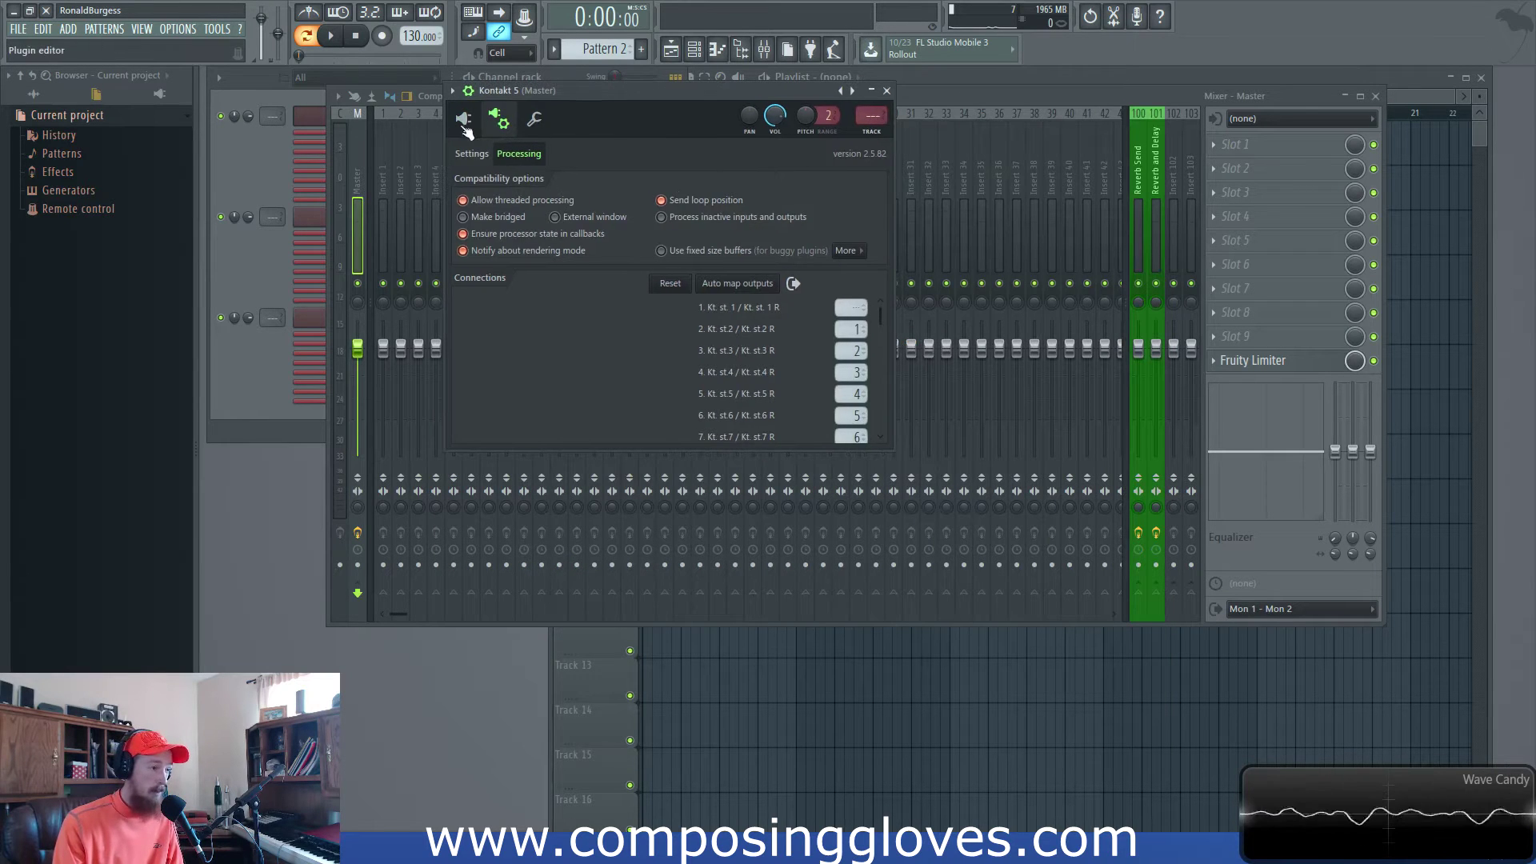
pyautogui.click(495, 122)
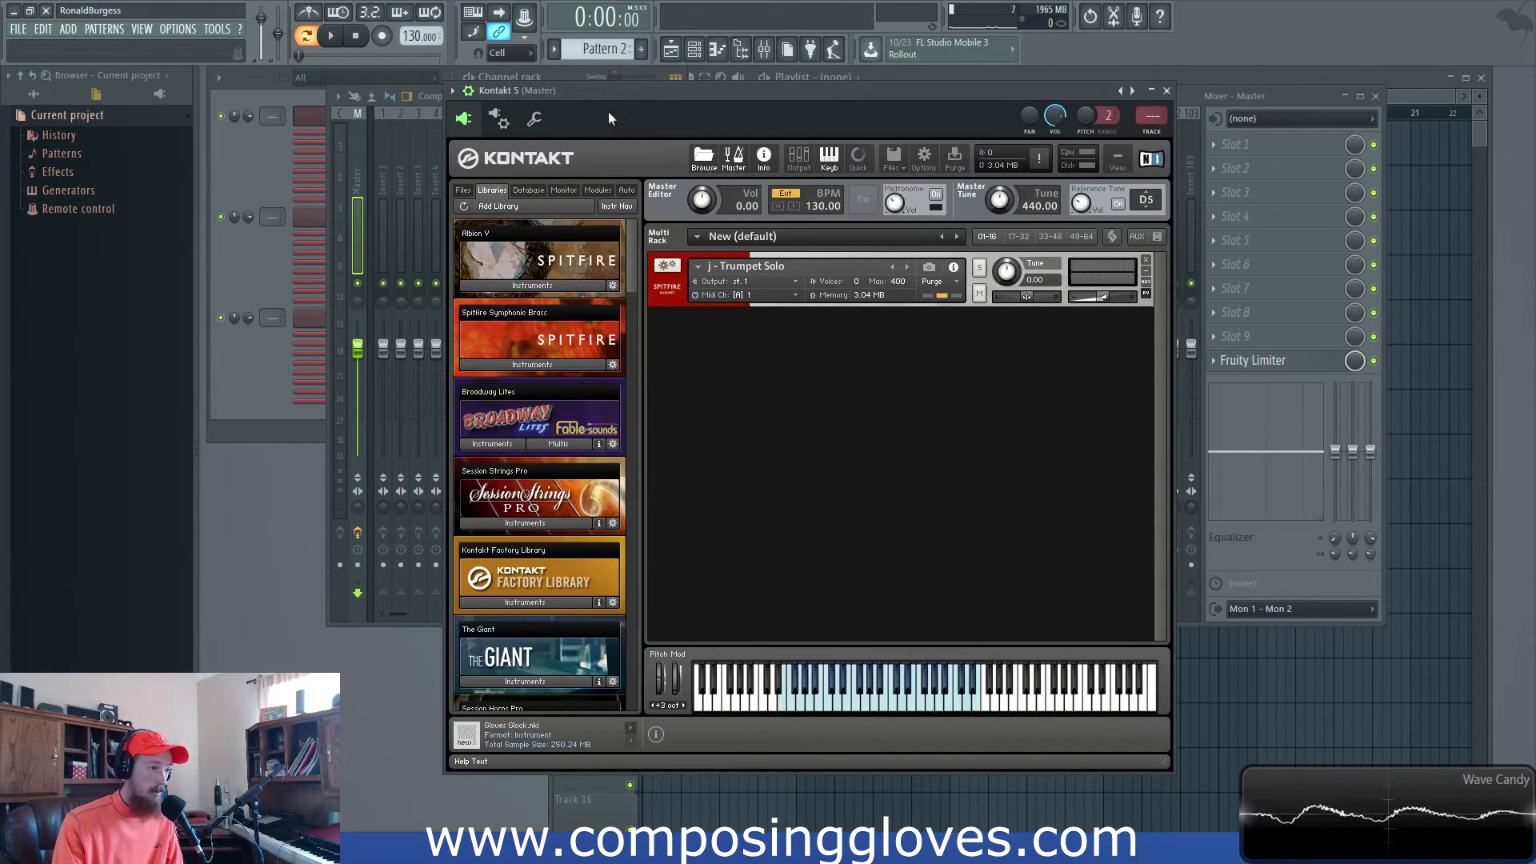
pyautogui.click(496, 120)
pyautogui.click(474, 154)
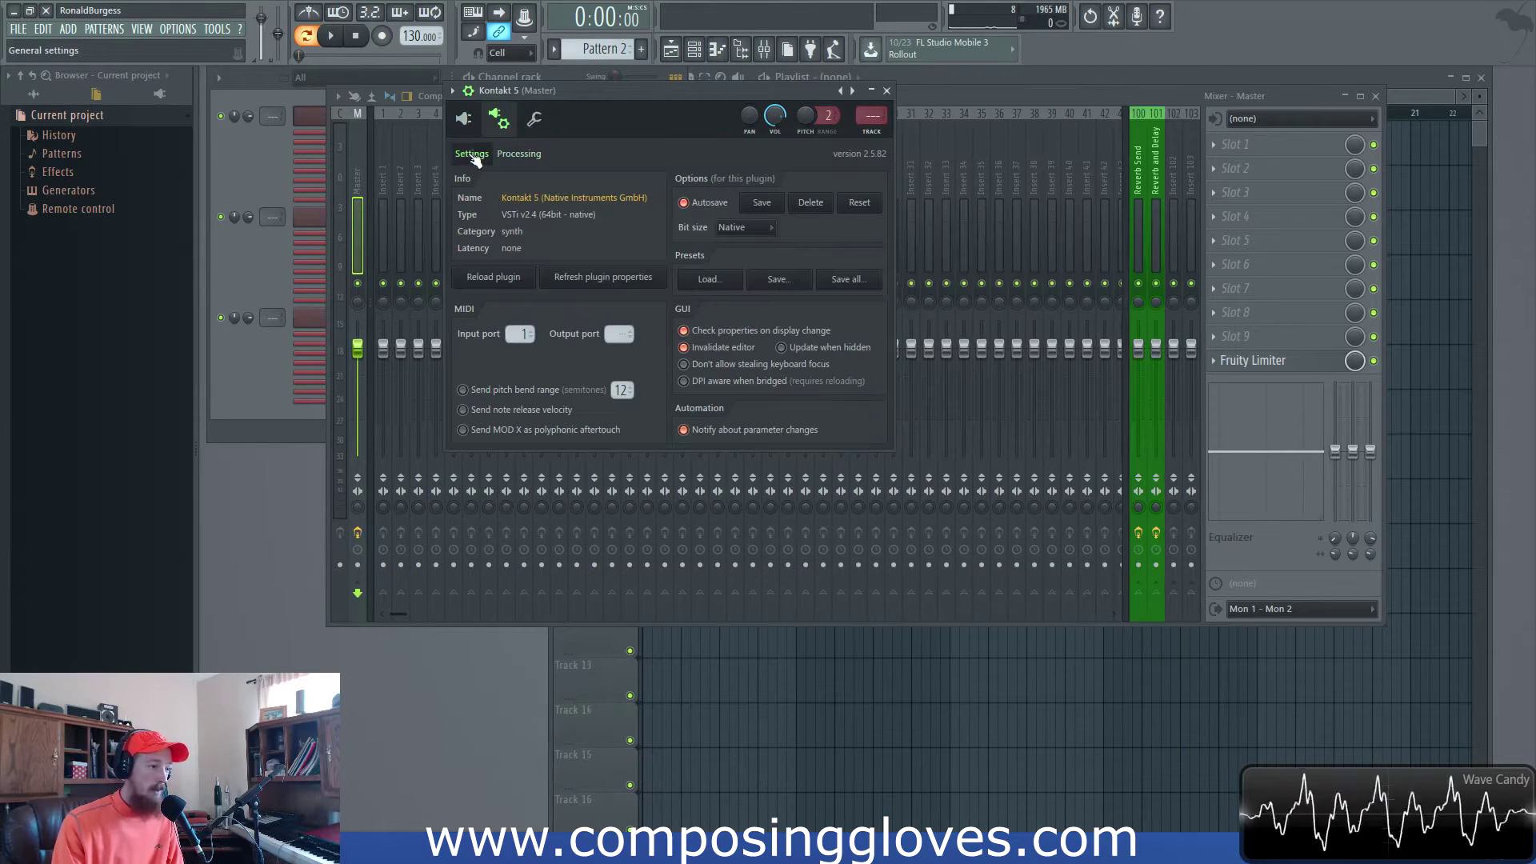
pyautogui.click(524, 155)
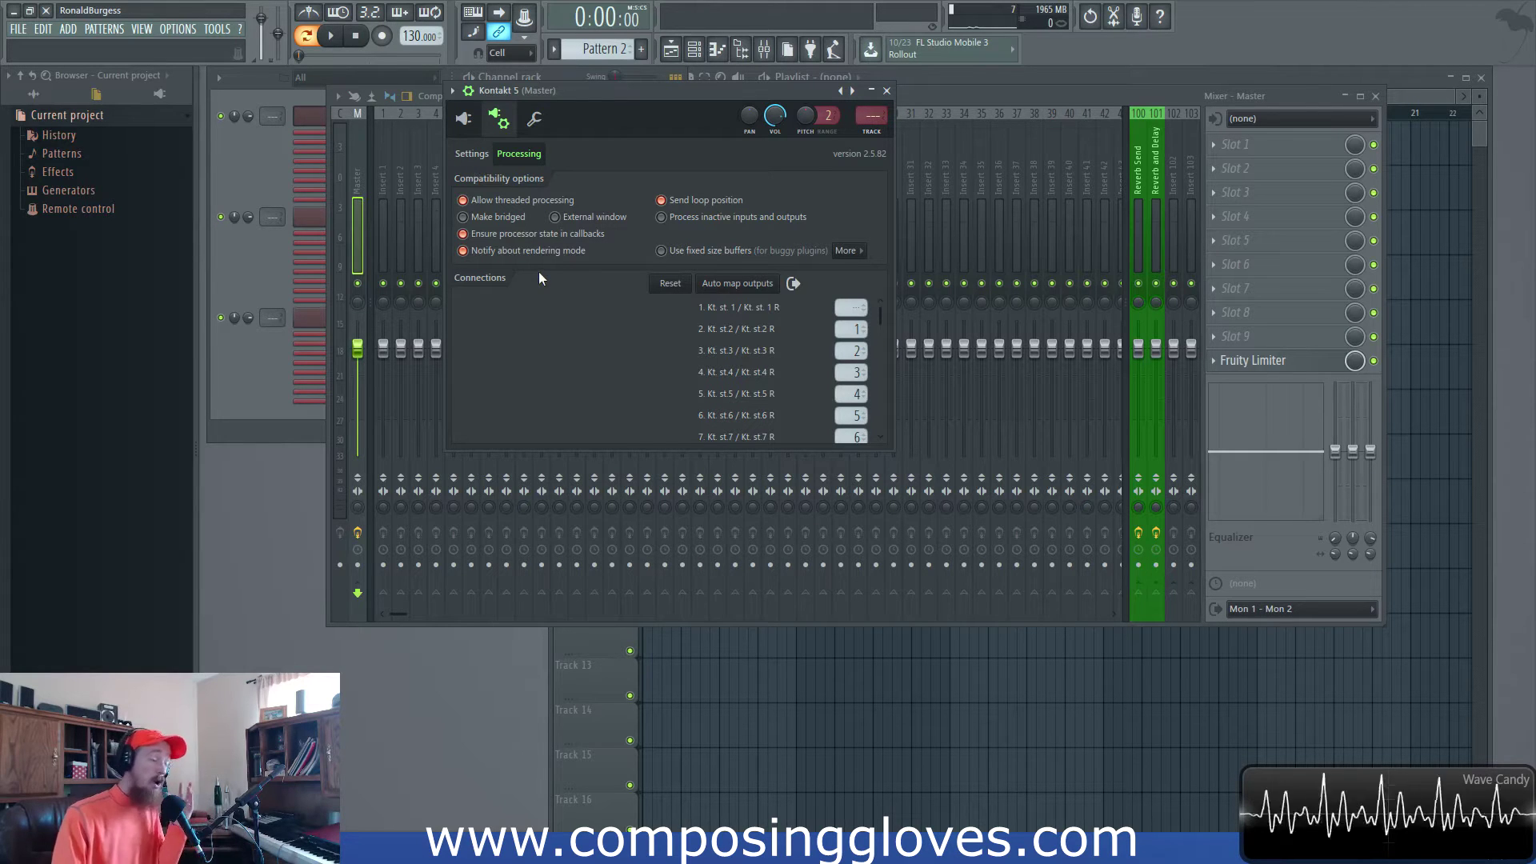
# Switch the wrapper's rendering mode notification off and back on, and return to the Kontakt instrument interface
pyautogui.click(502, 256)
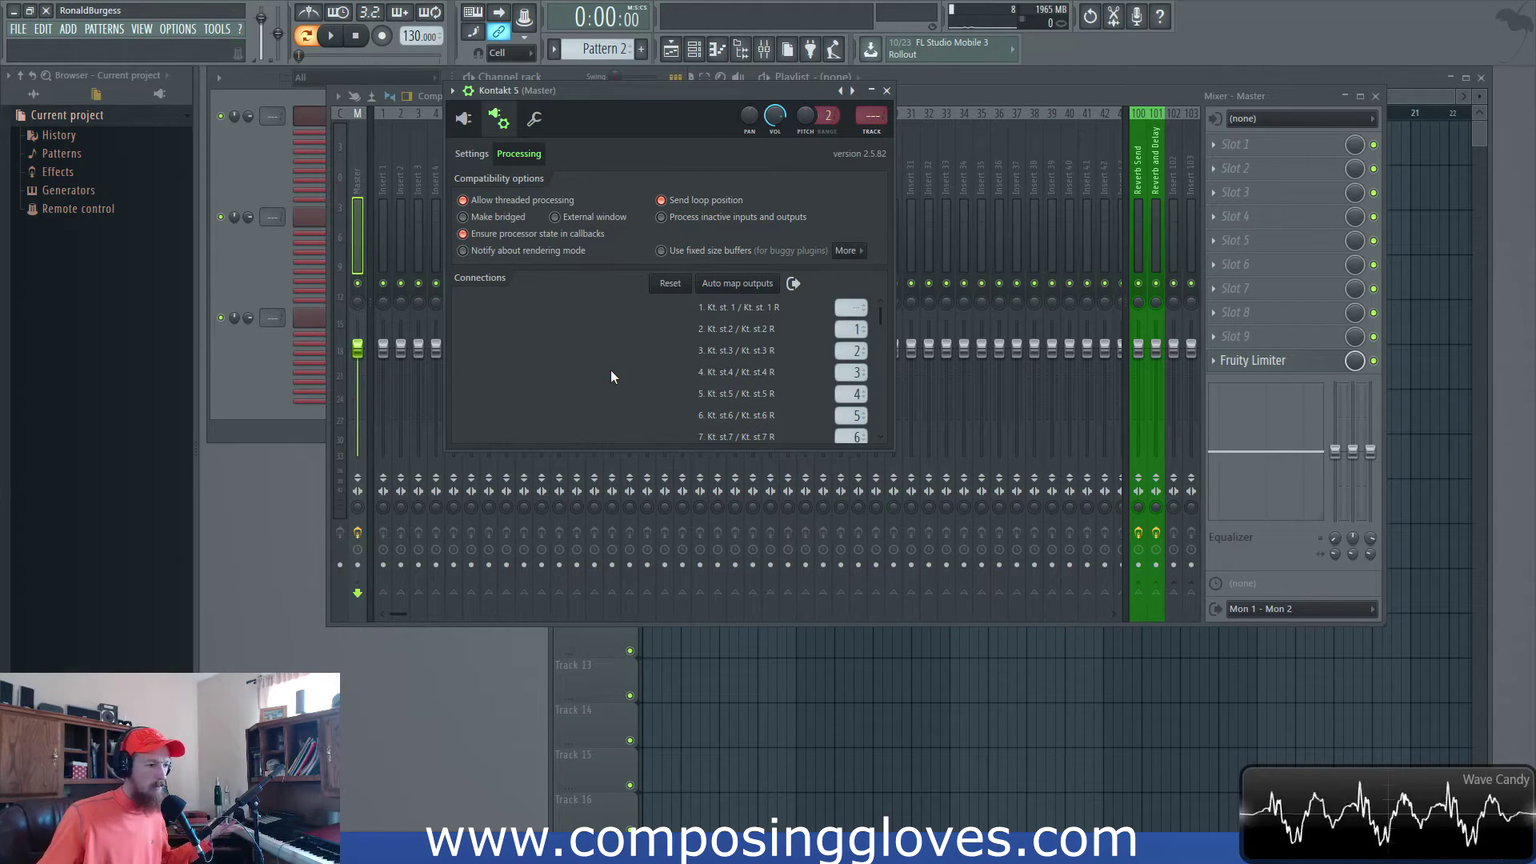
pyautogui.click(504, 253)
pyautogui.moveTo(632, 92); pyautogui.dragTo(725, 146)
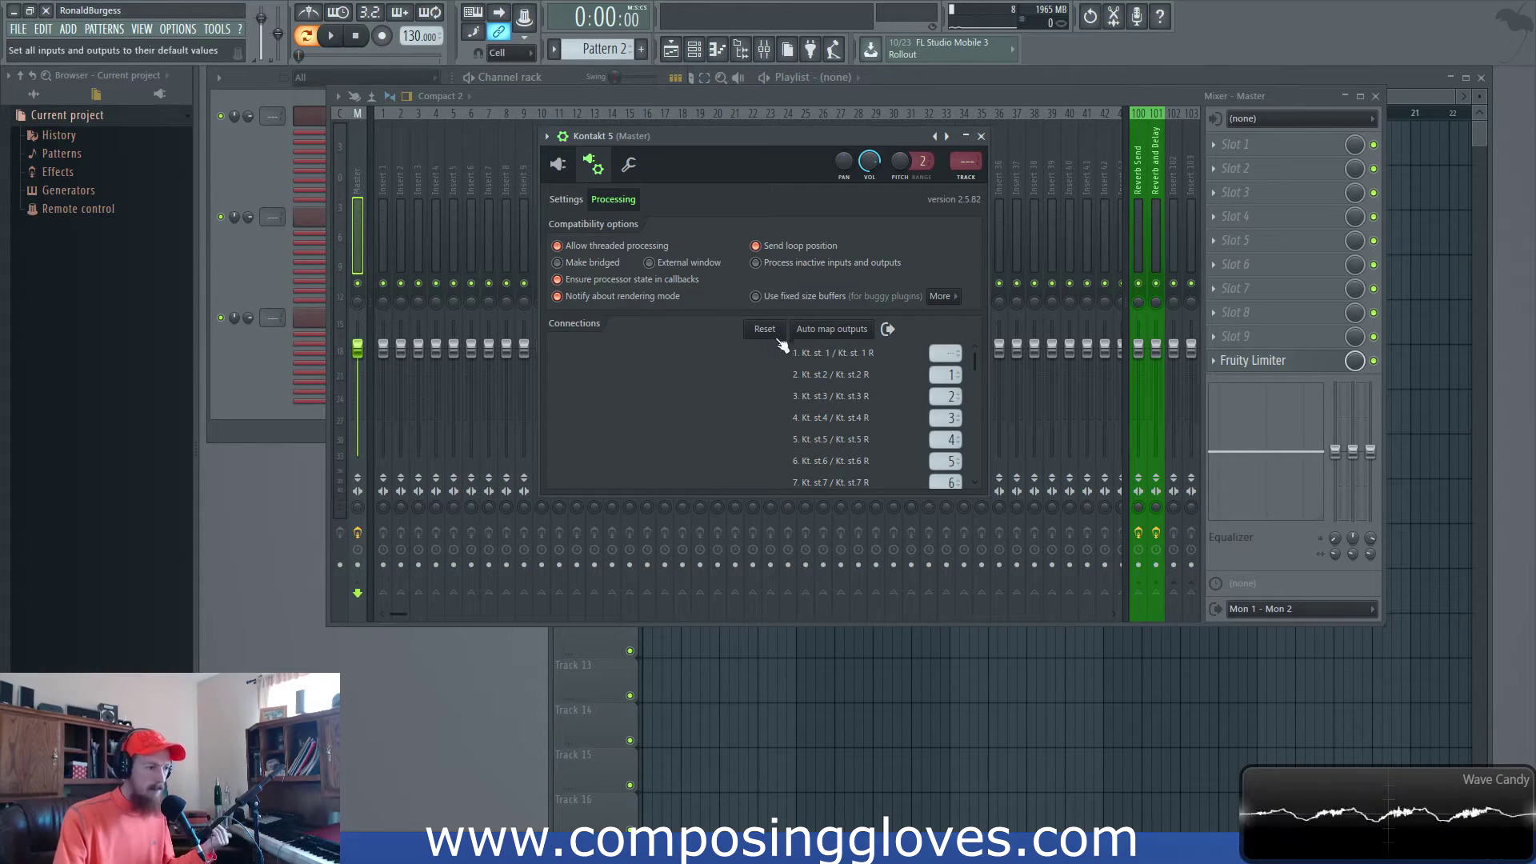
pyautogui.click(570, 200)
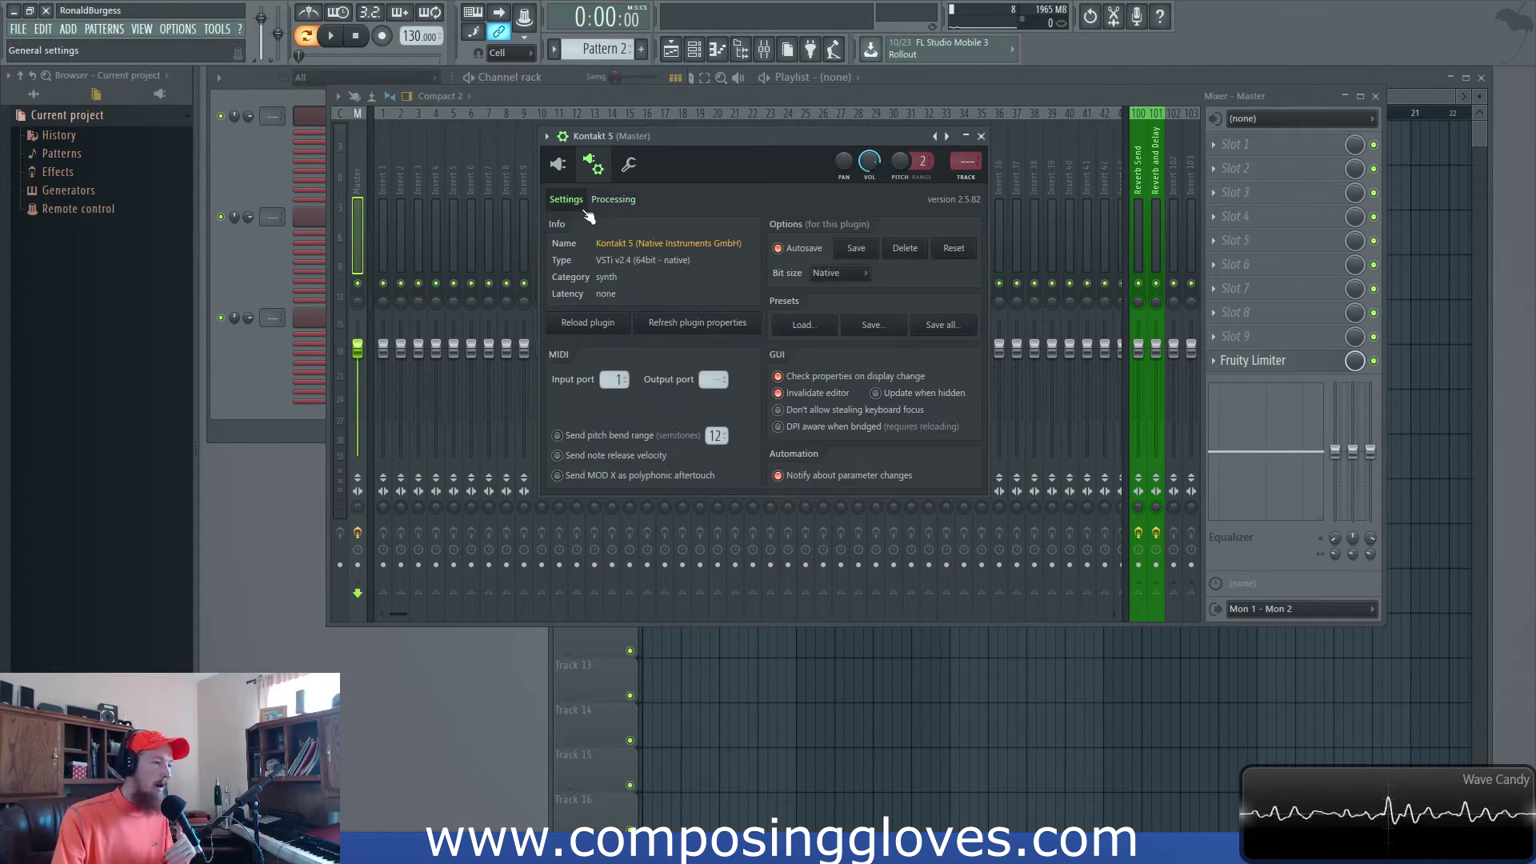
pyautogui.click(564, 168)
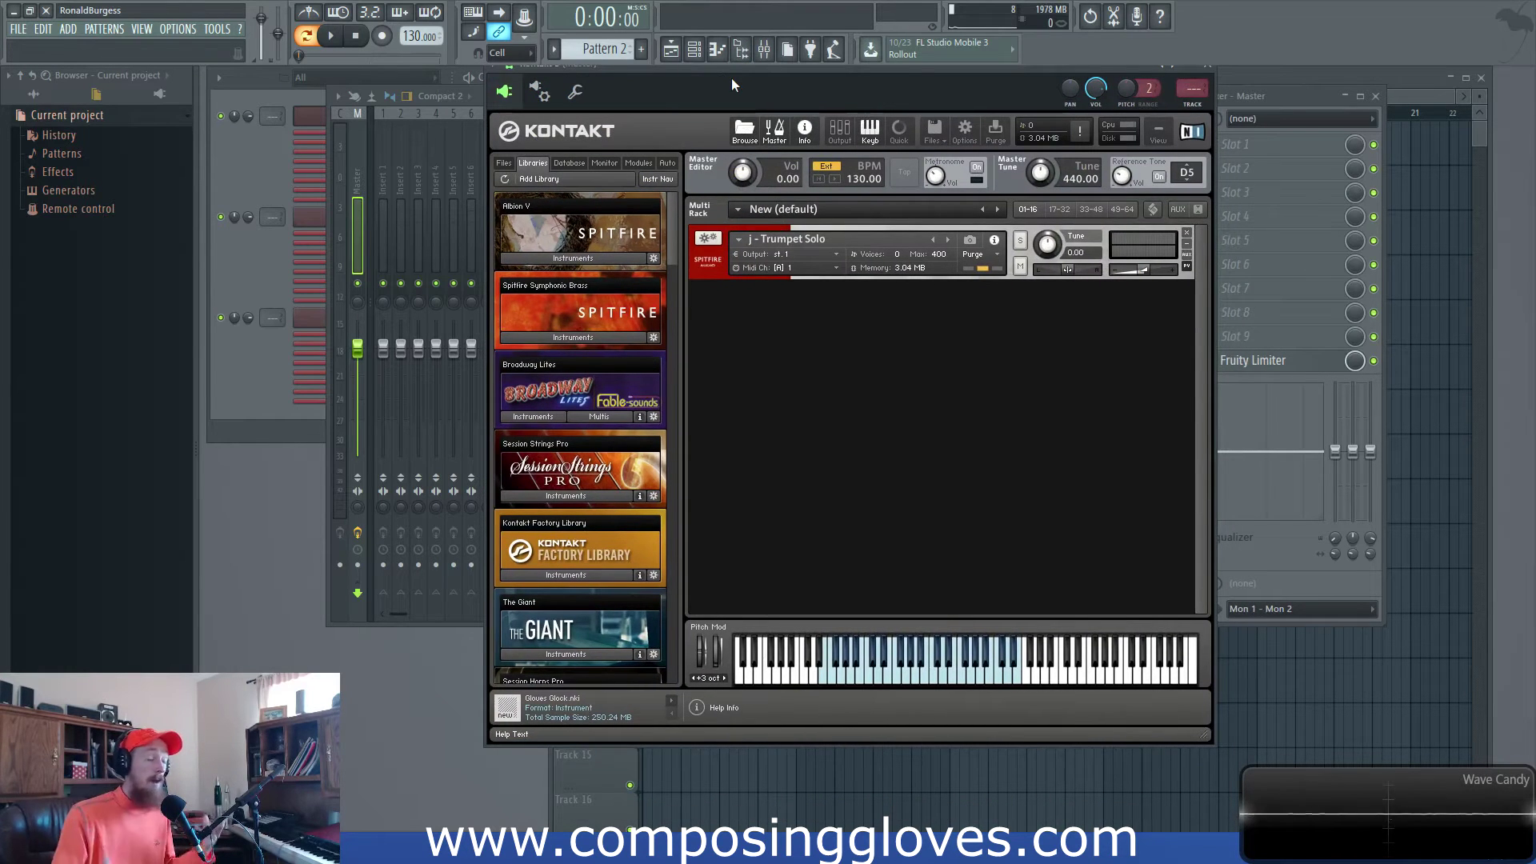
pyautogui.moveTo(751, 80); pyautogui.dragTo(709, 146)
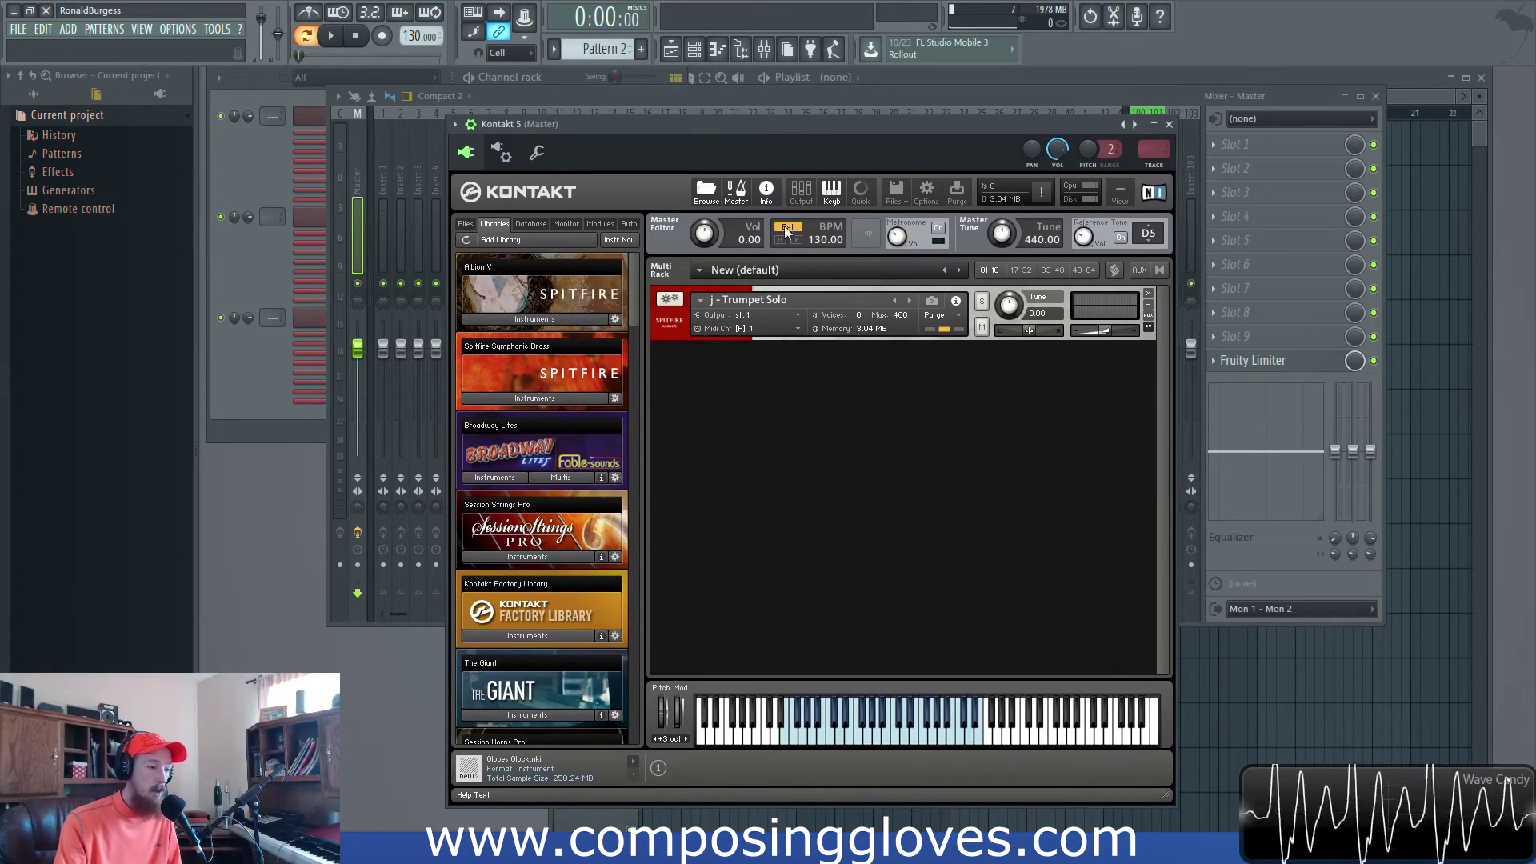
pyautogui.moveTo(832, 124); pyautogui.dragTo(872, 94)
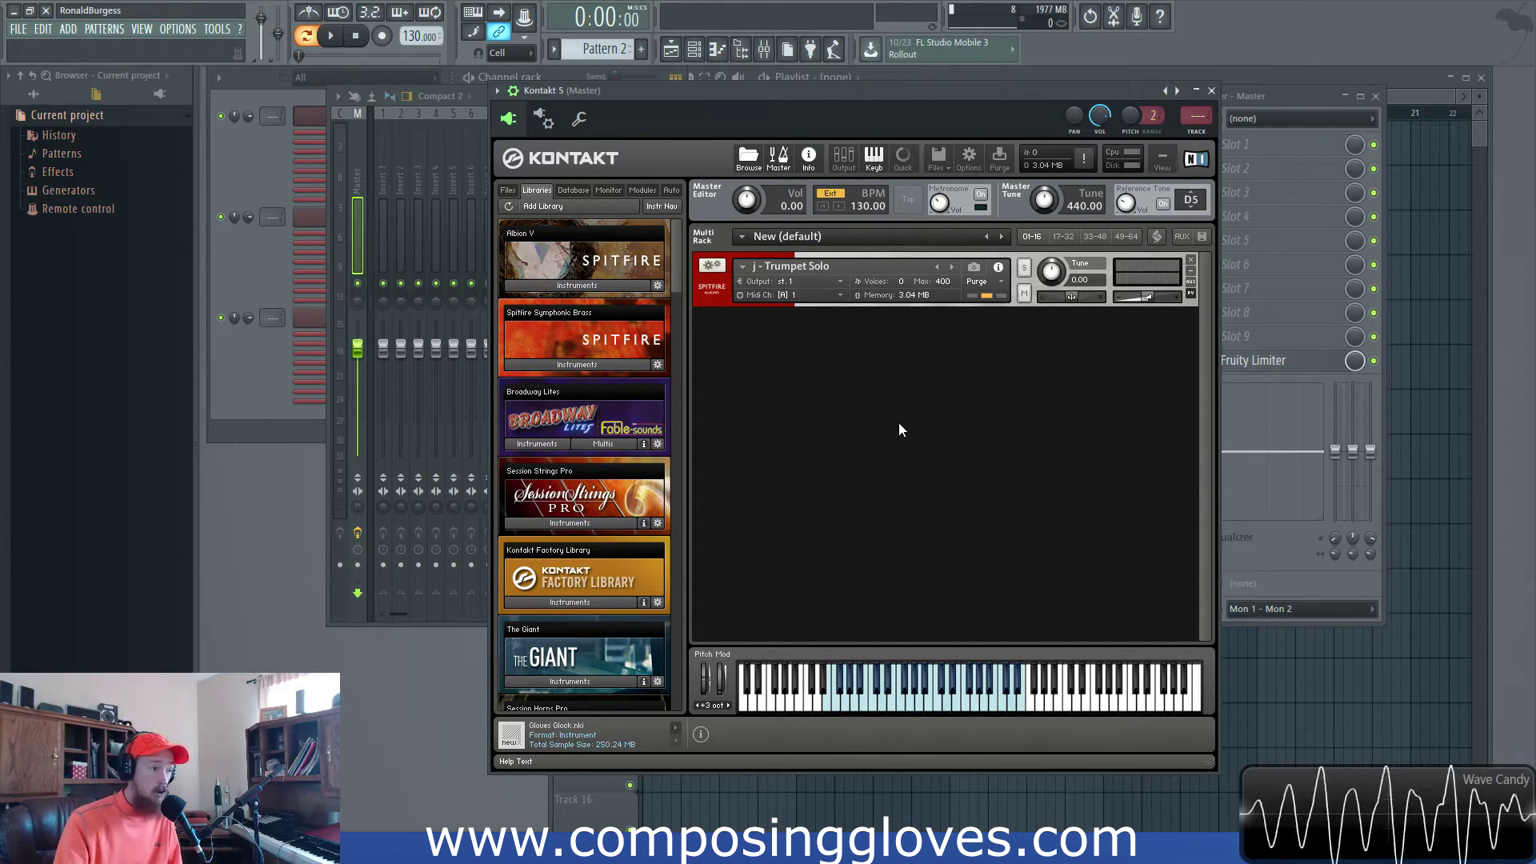
# Examine the ASIO buffer size choices in Scarlett MixControl from FL Studio's audio settings, and close the settings
pyautogui.click(183, 30)
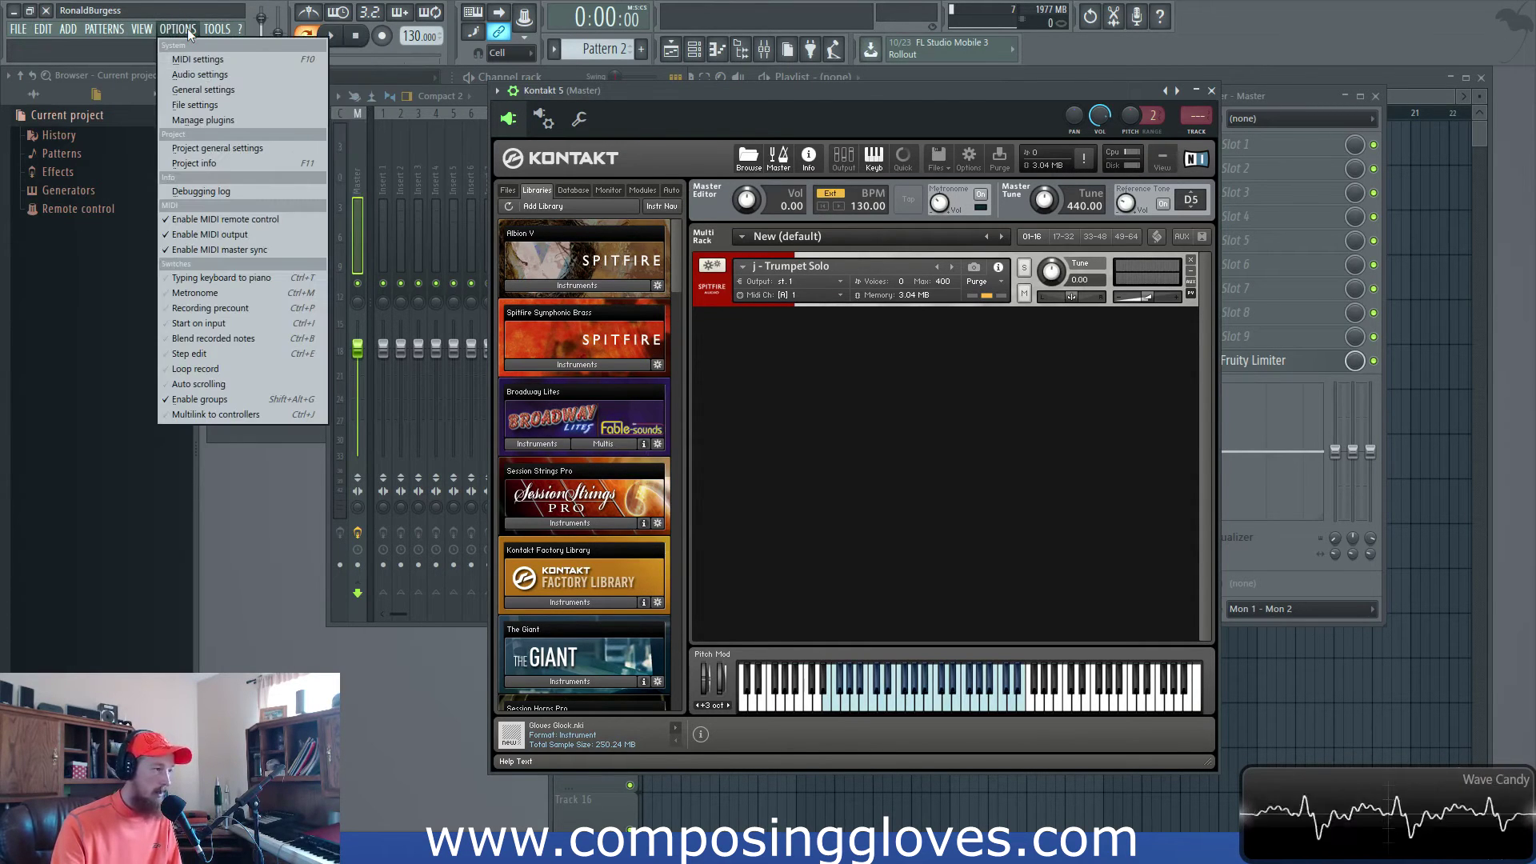
pyautogui.click(200, 74)
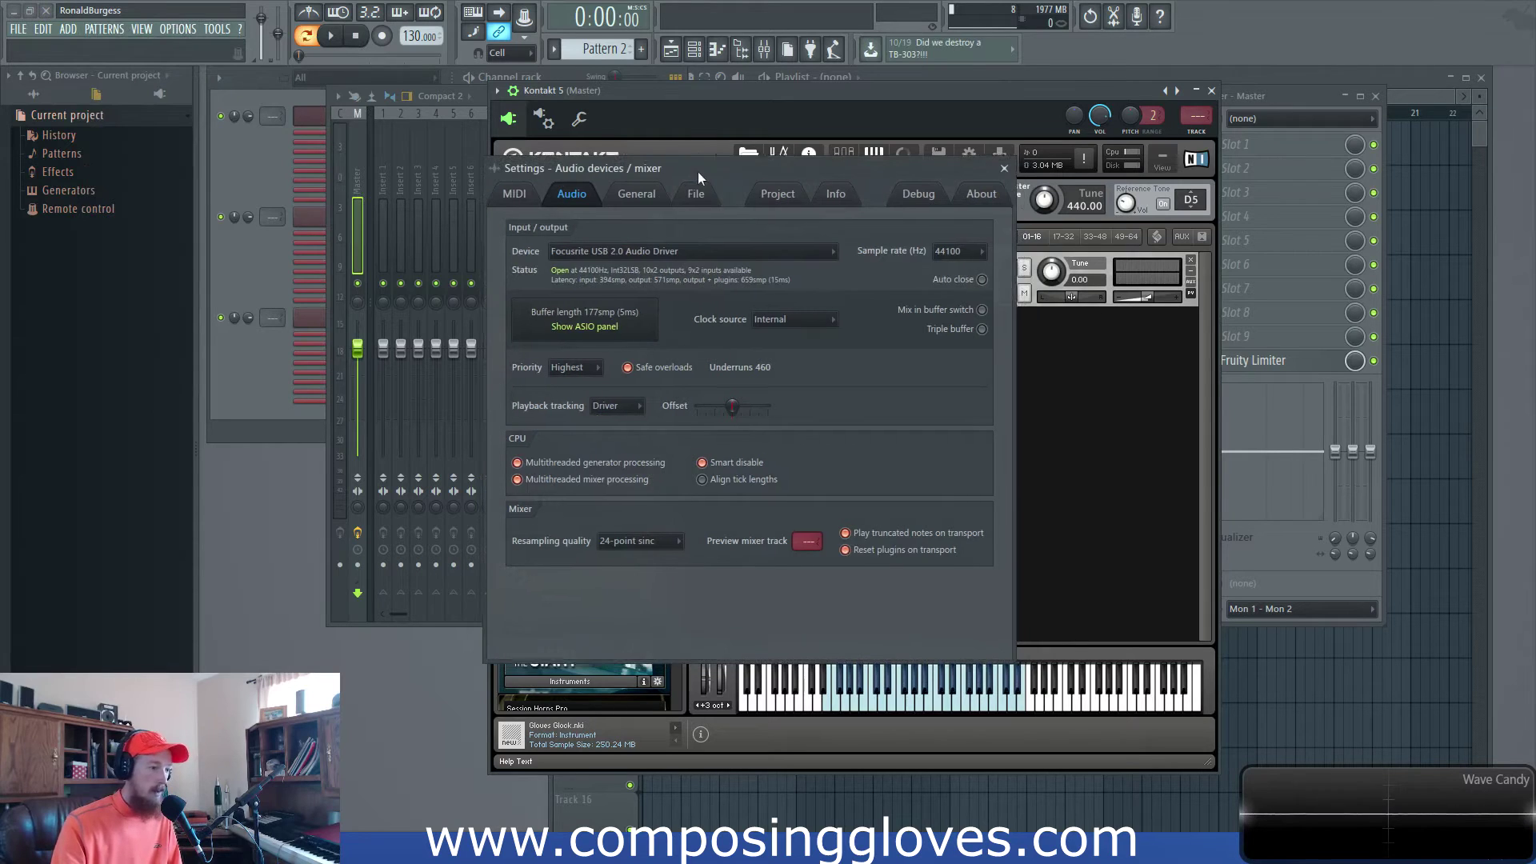
pyautogui.click(613, 343)
pyautogui.moveTo(551, 30); pyautogui.dragTo(706, 97)
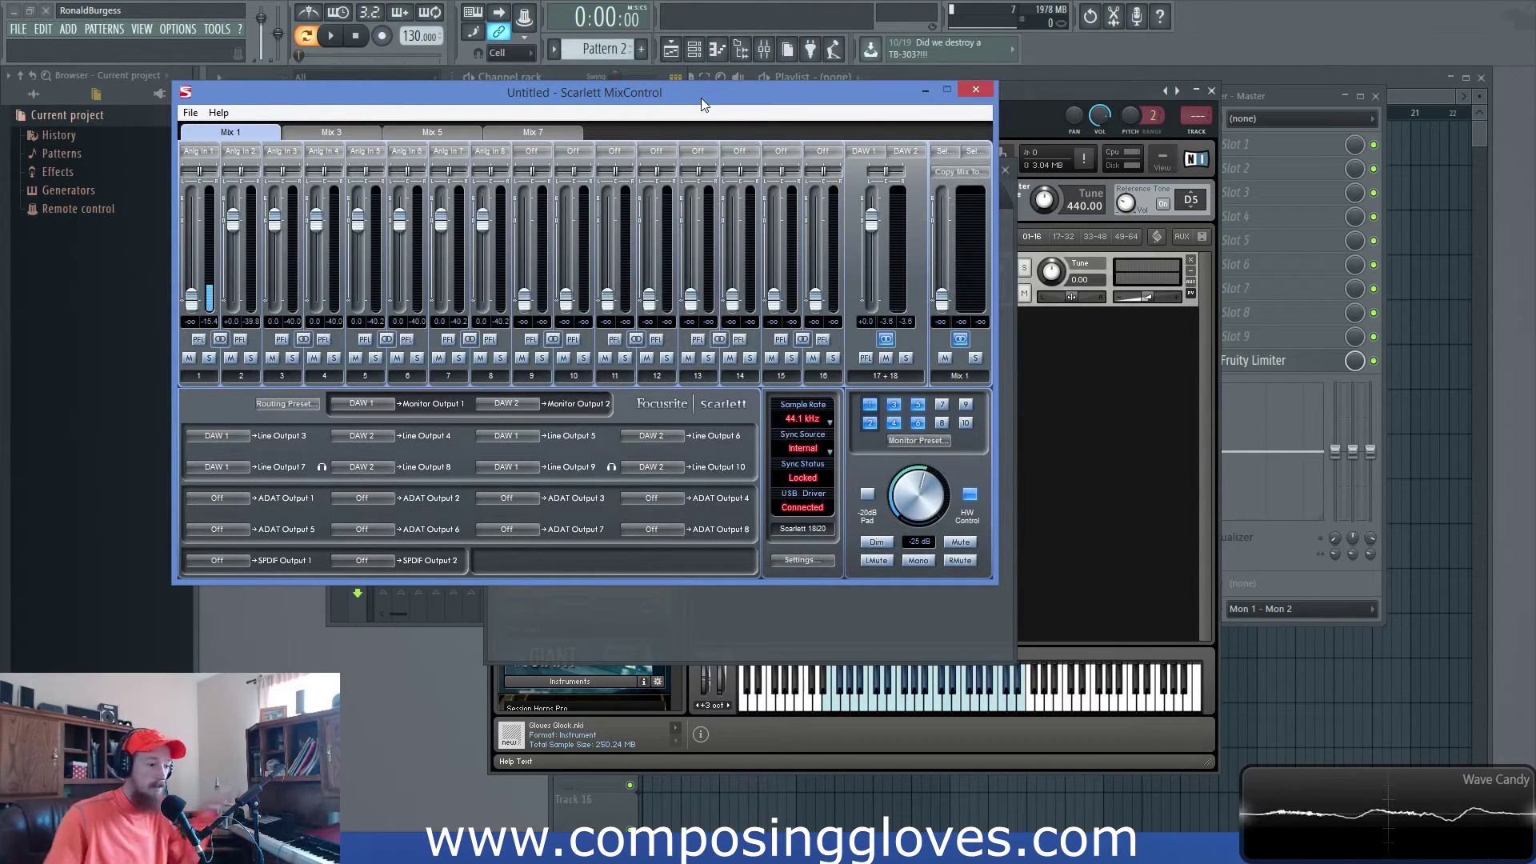
pyautogui.click(805, 560)
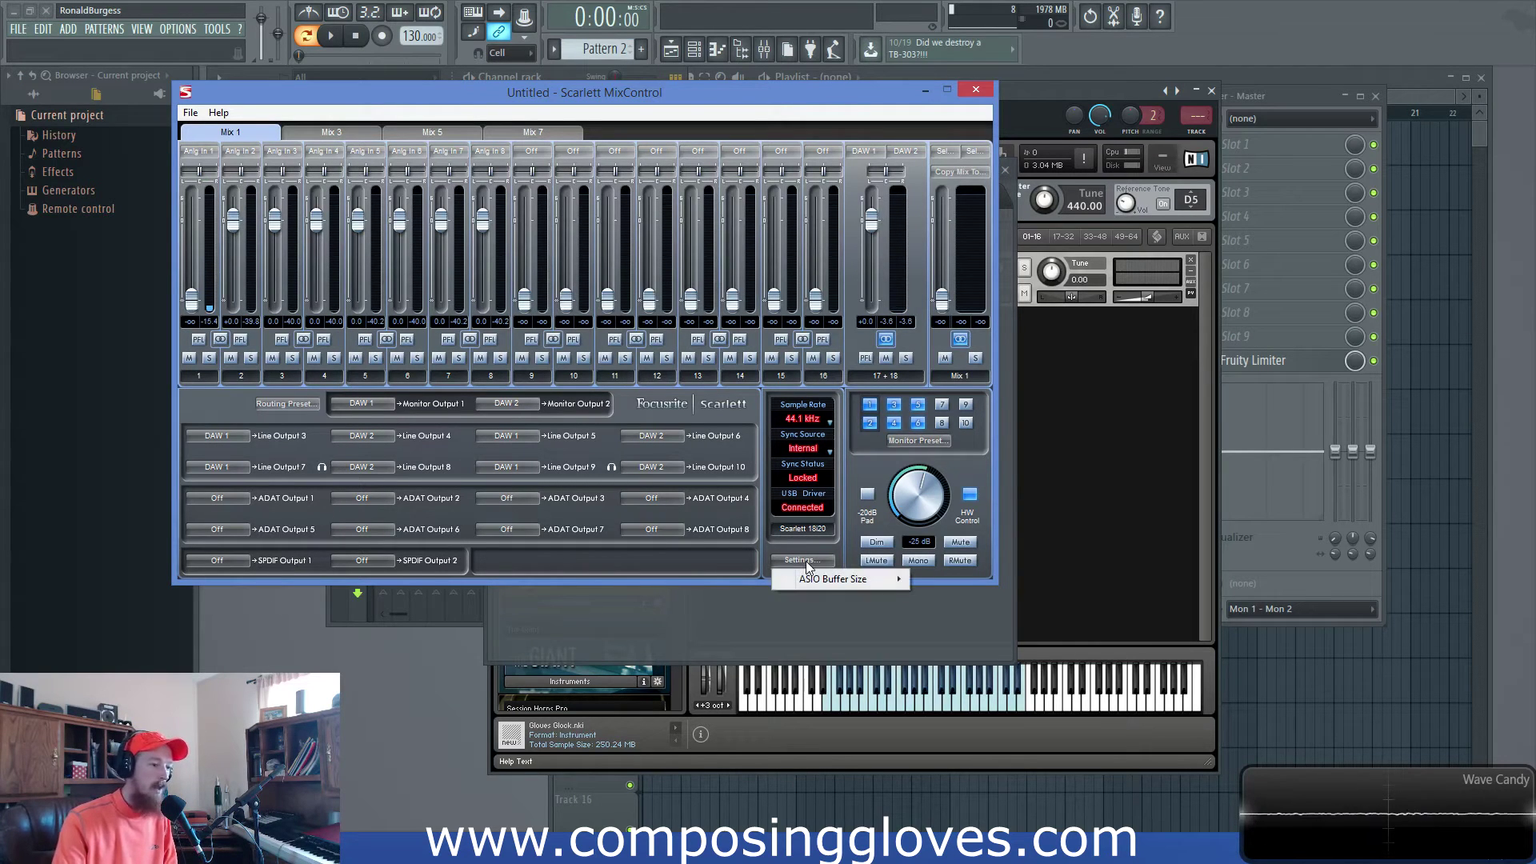
pyautogui.moveTo(805, 584)
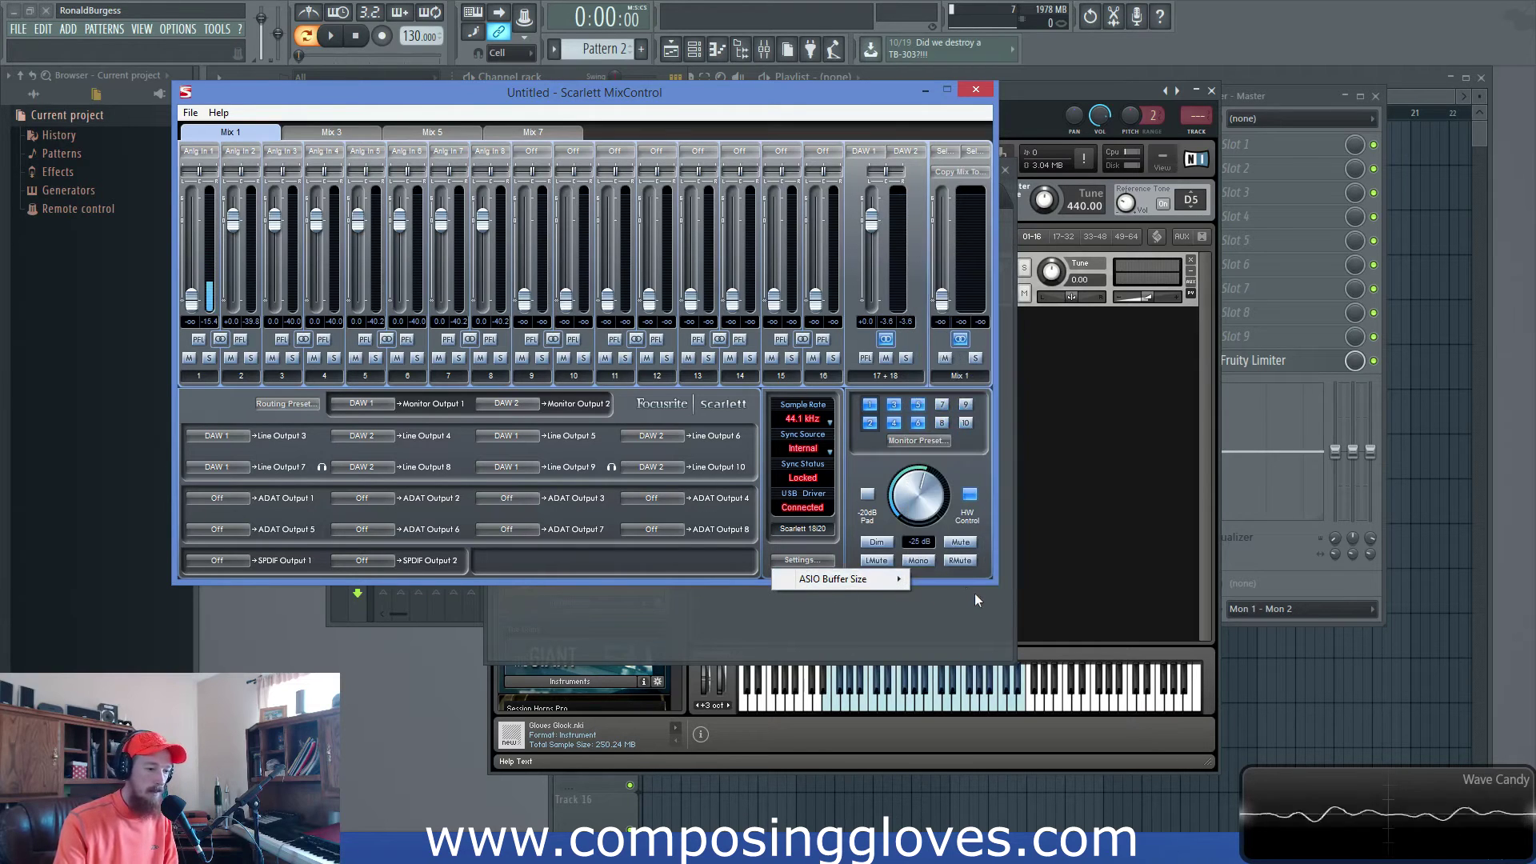
pyautogui.moveTo(896, 578)
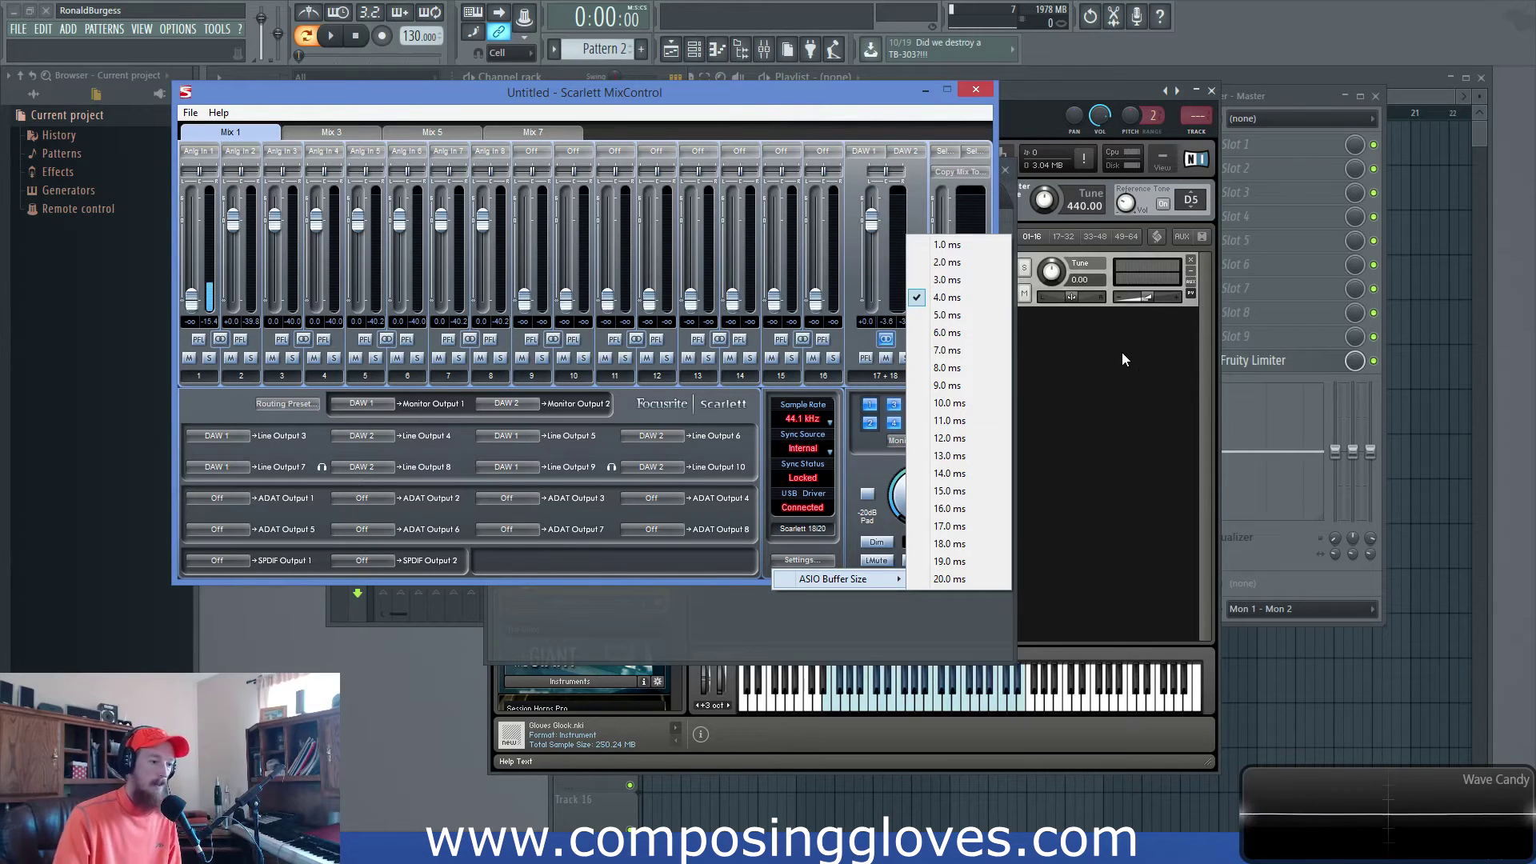
pyautogui.click(1092, 571)
pyautogui.click(1005, 170)
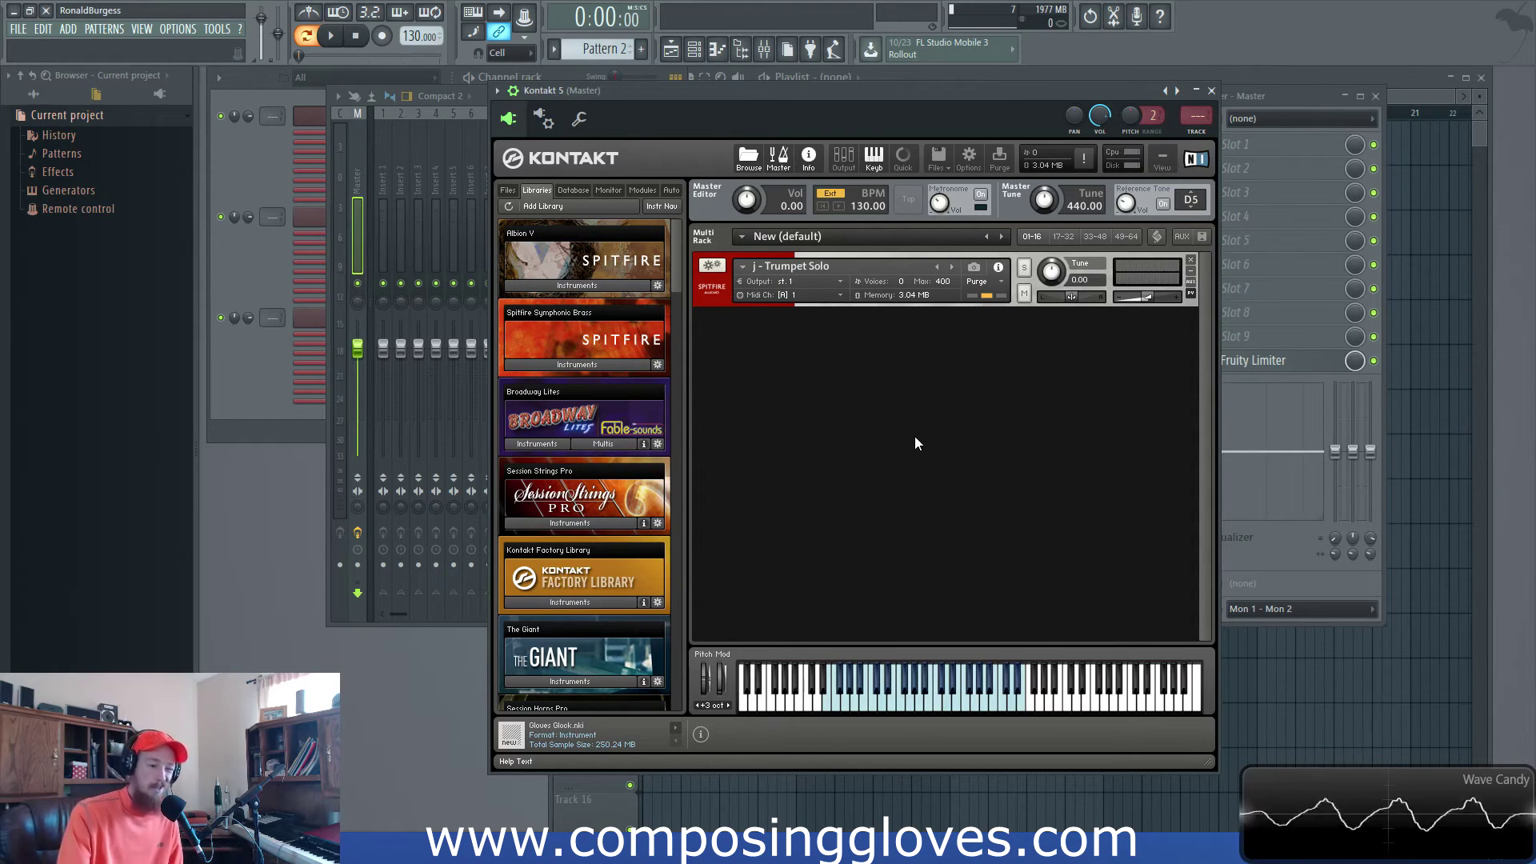
# Bring the channel rack into view and rearrange the mixer and Kontakt windows beside it
pyautogui.moveTo(795, 95)
pyautogui.mouseDown()
pyautogui.moveTo(706, 132)
pyautogui.moveTo(787, 84)
pyautogui.mouseUp()
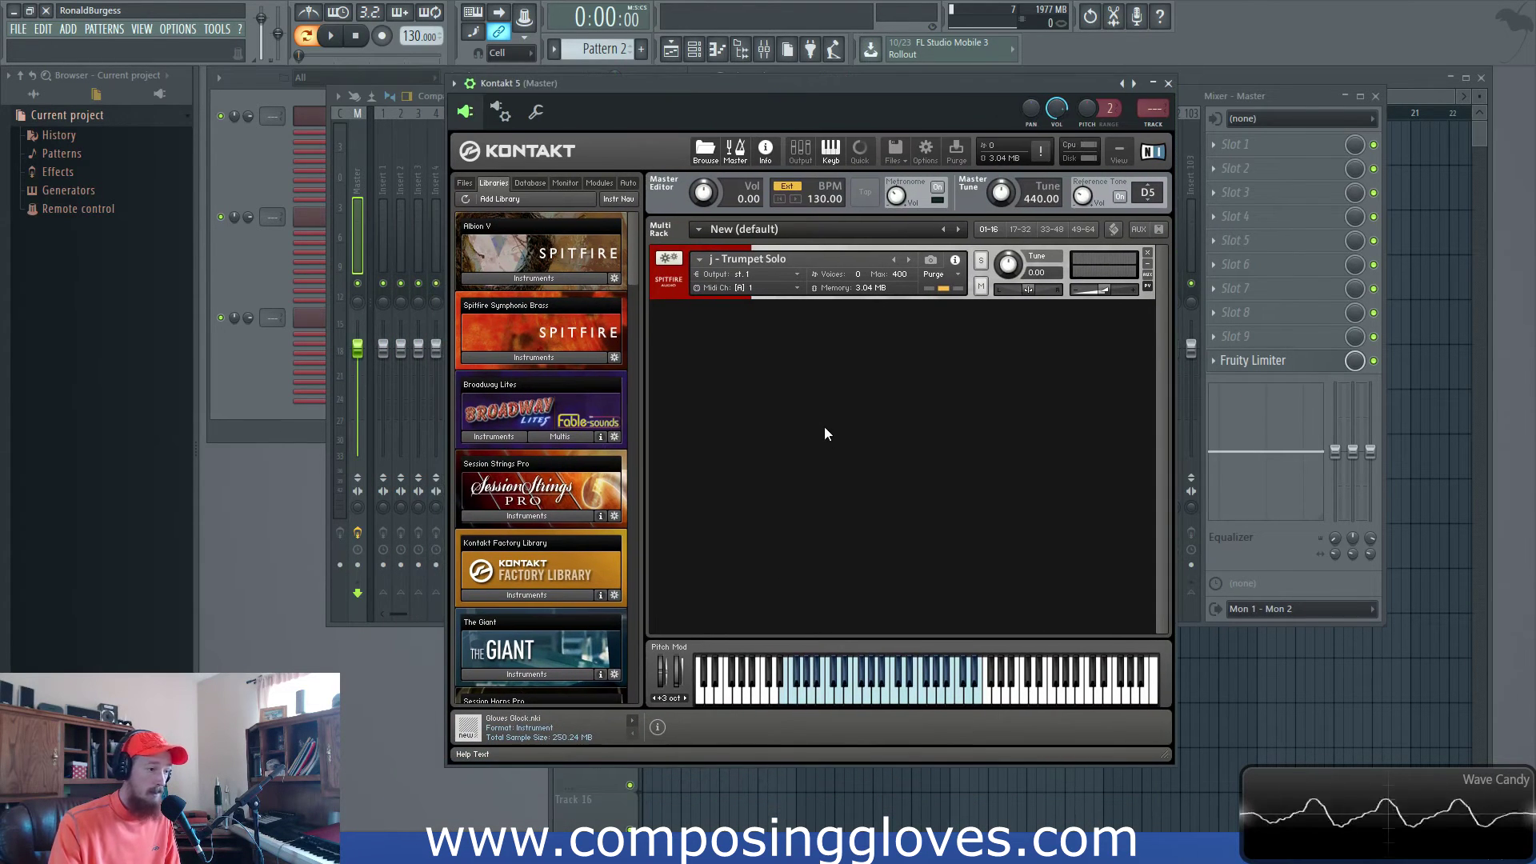
pyautogui.moveTo(660, 87); pyautogui.dragTo(753, 69)
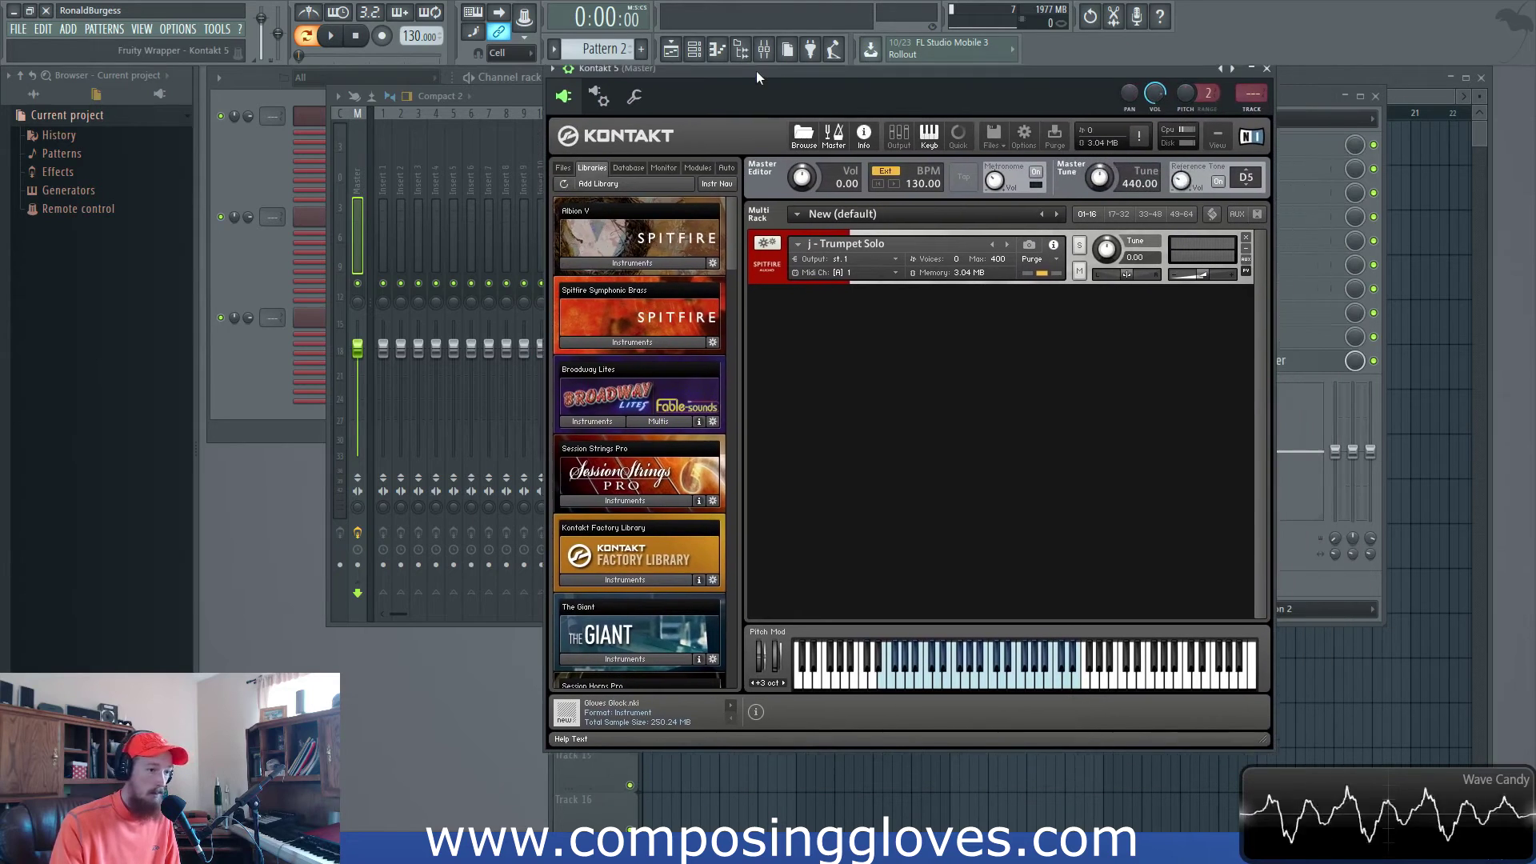
pyautogui.click(247, 415)
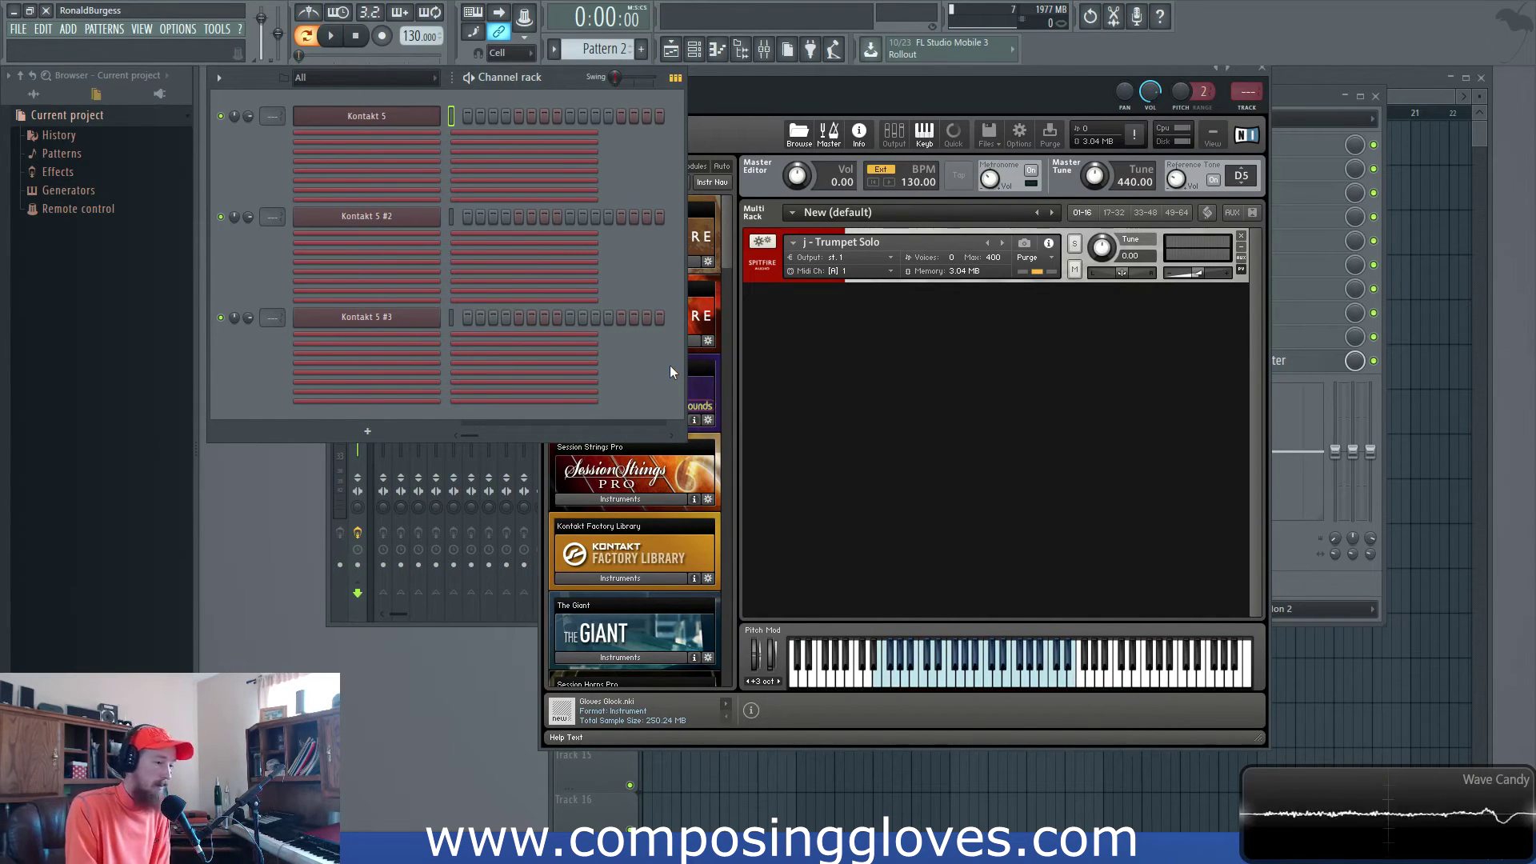
pyautogui.moveTo(1285, 96); pyautogui.dragTo(1356, 195)
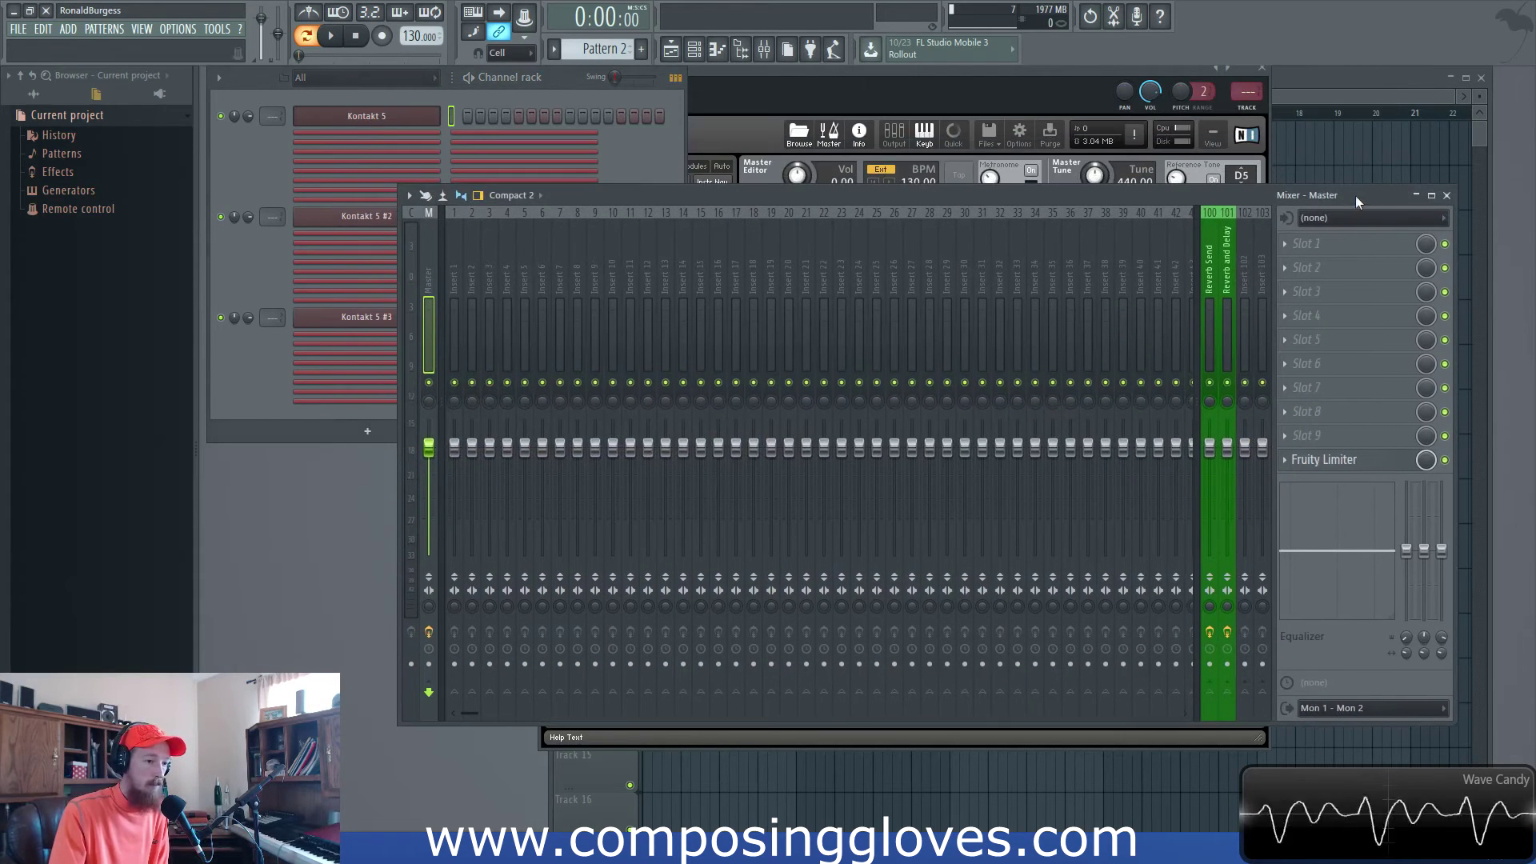
pyautogui.moveTo(1115, 81); pyautogui.dragTo(1176, 122)
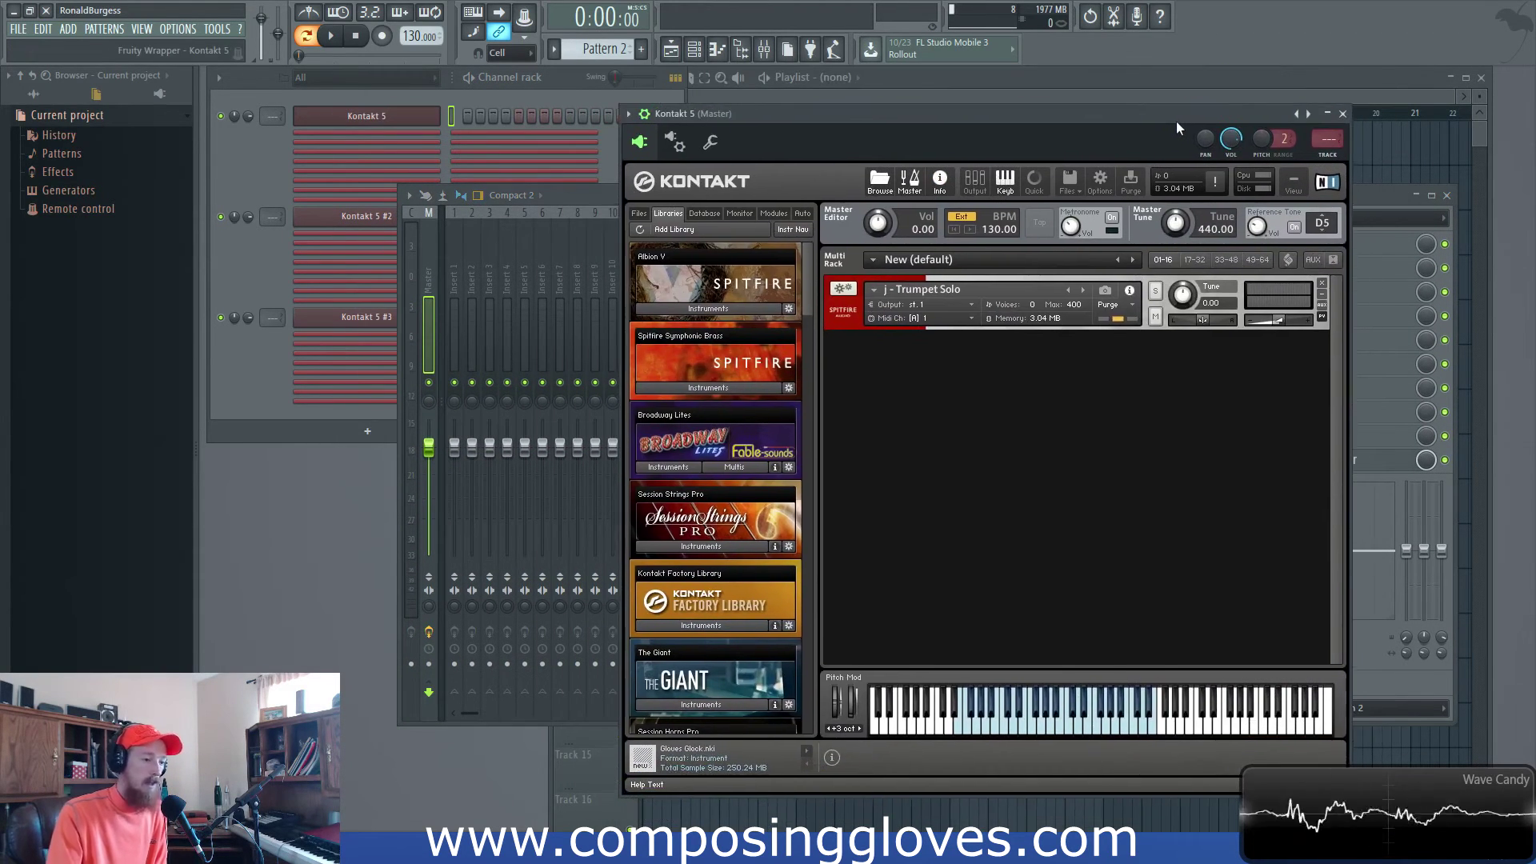
# Expand the collapsed BRSO Articulate channel under Kontakt 5 in the channel rack, and view its window beside Kontakt before closing it
pyautogui.click(378, 142)
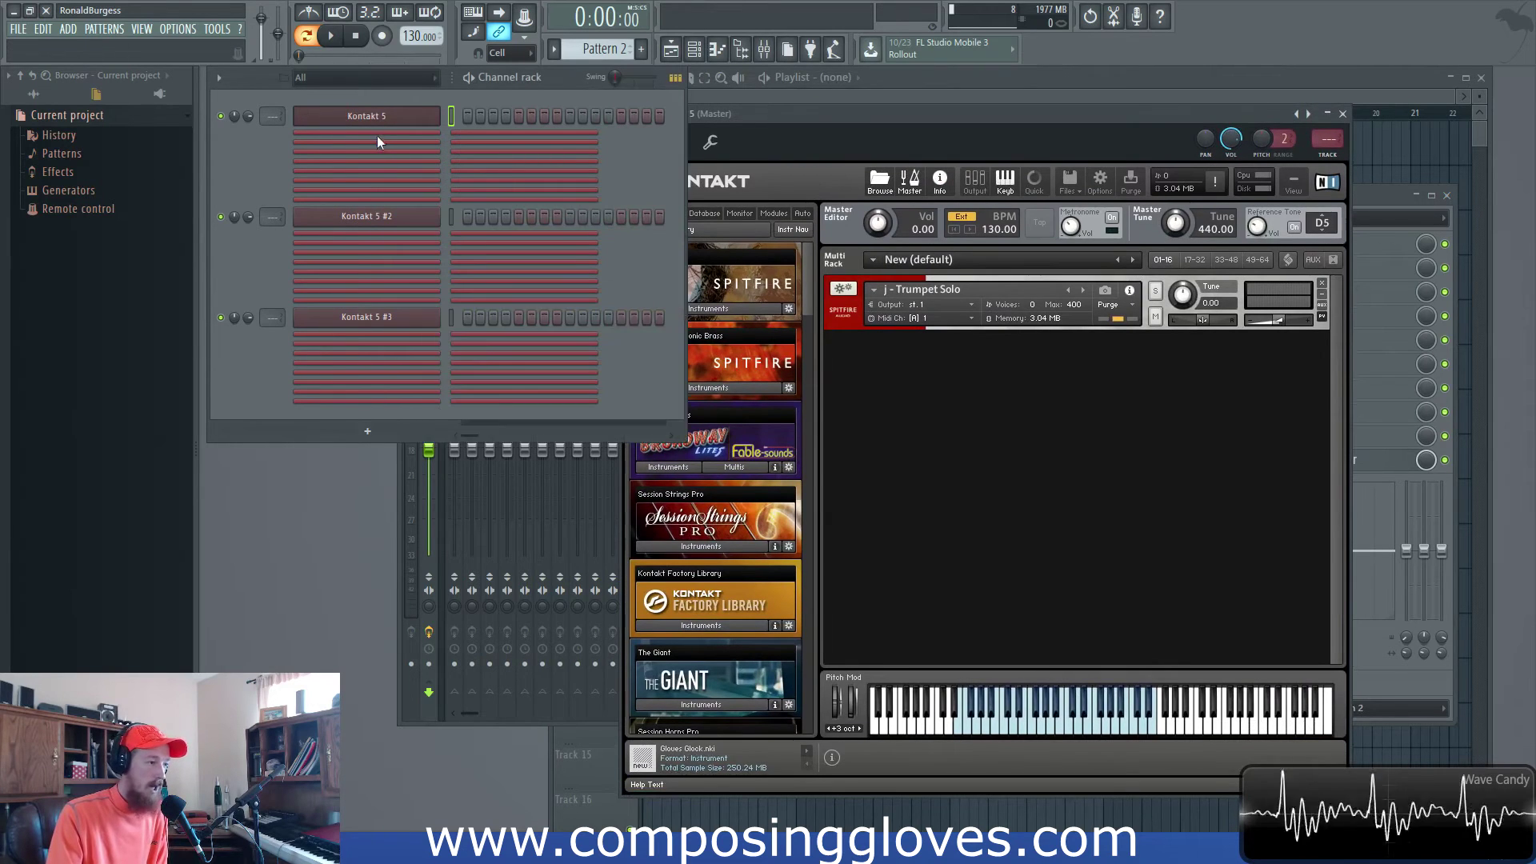
pyautogui.click(379, 142)
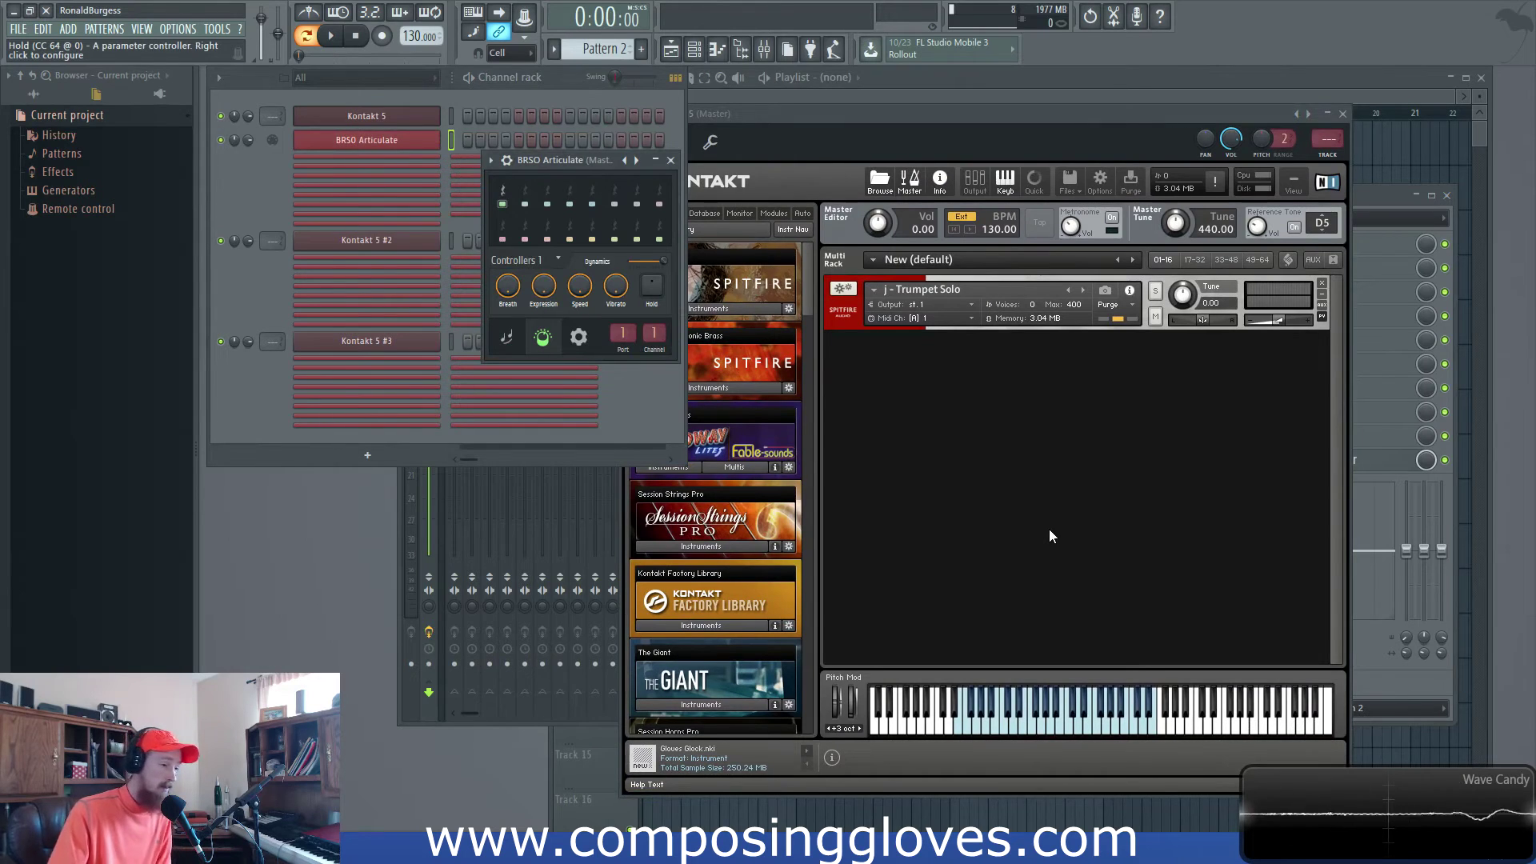
pyautogui.moveTo(890, 117); pyautogui.dragTo(938, 105)
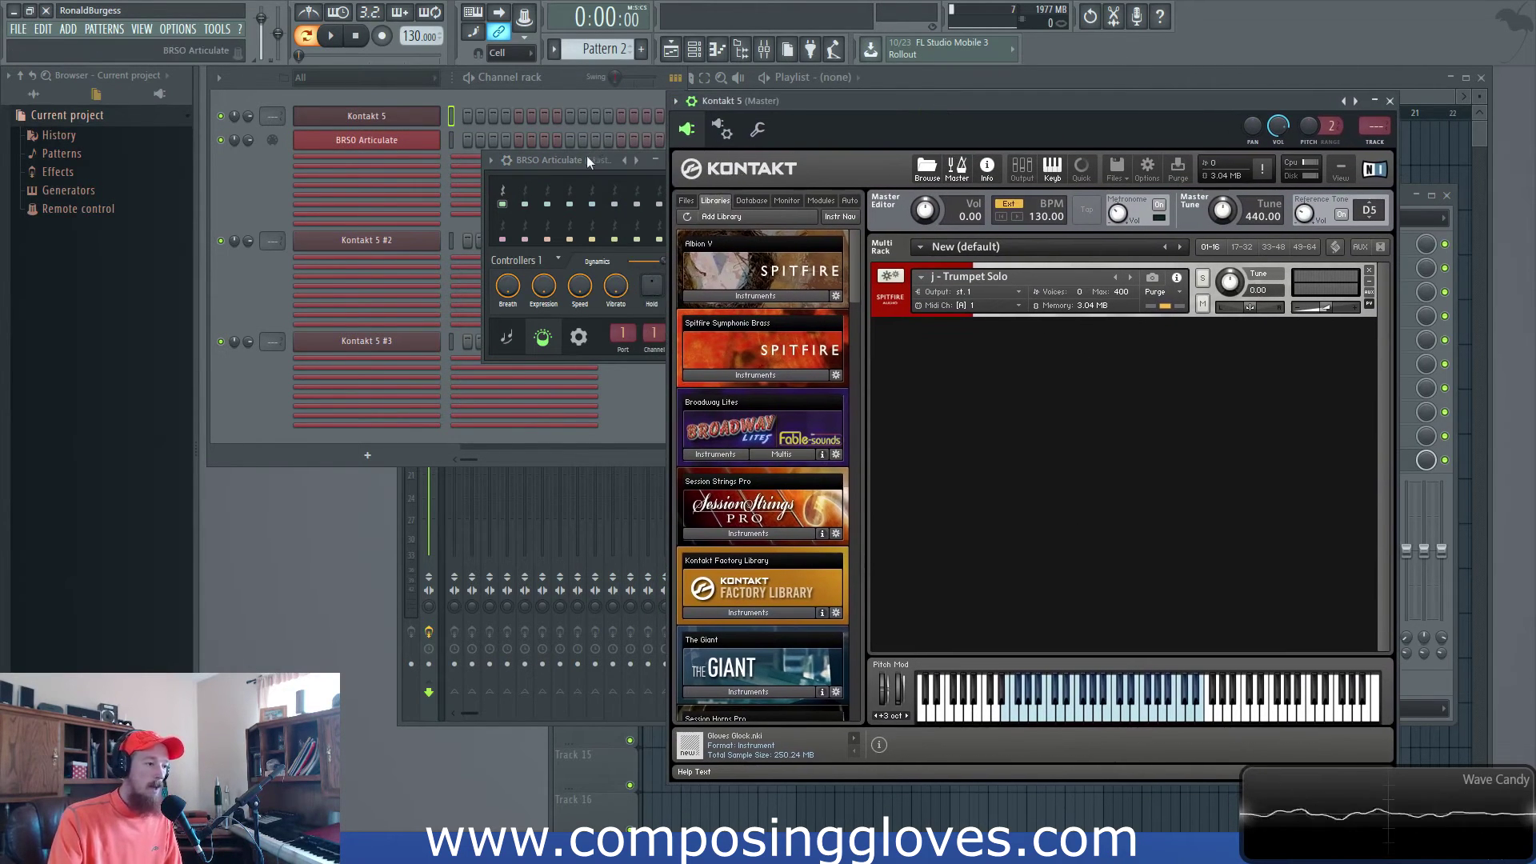
pyautogui.moveTo(588, 159); pyautogui.dragTo(536, 158)
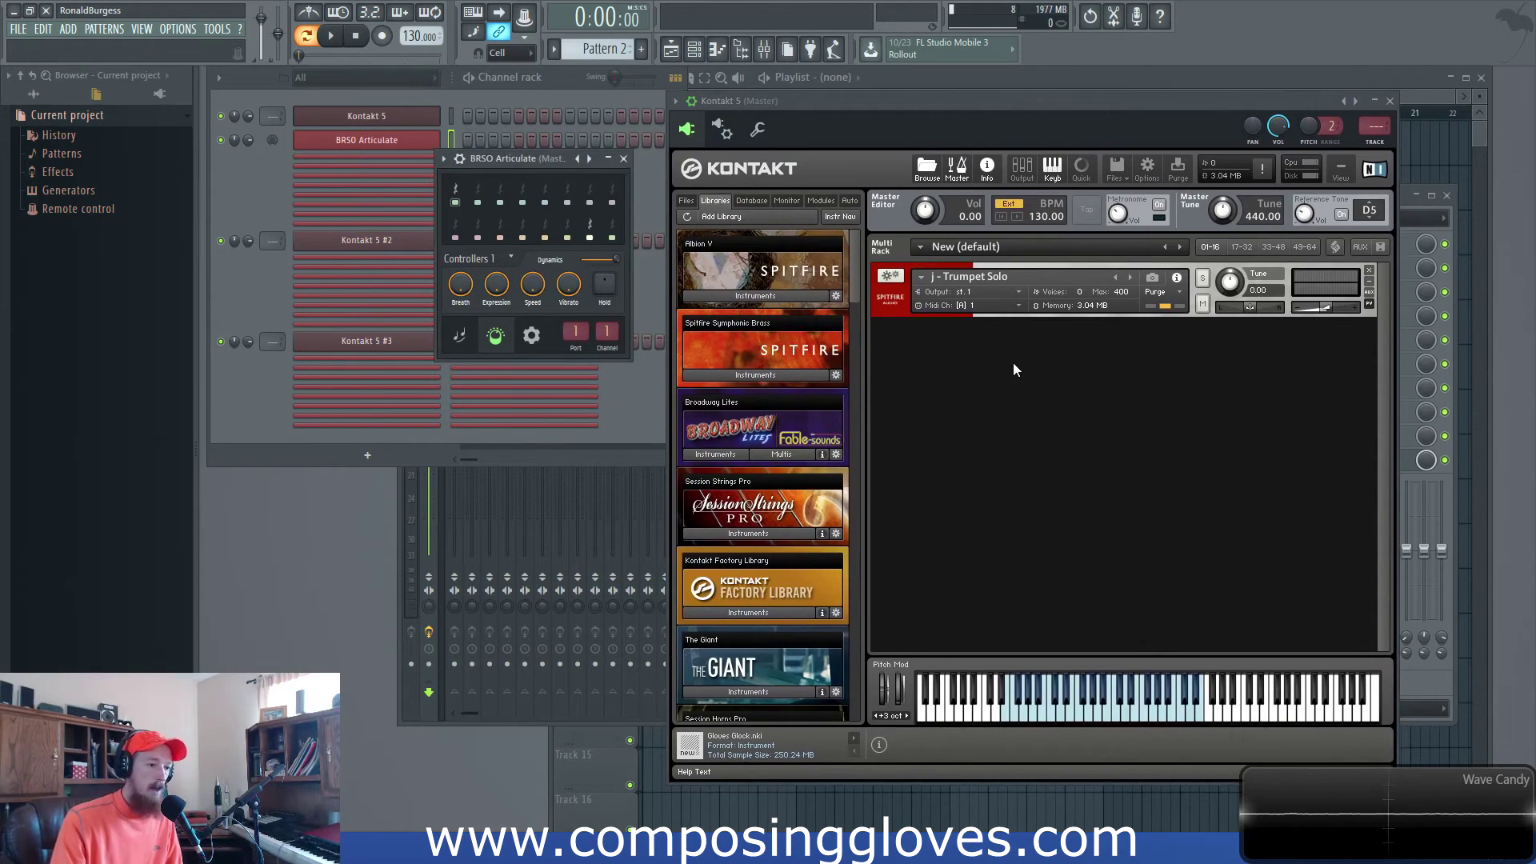
pyautogui.click(408, 144)
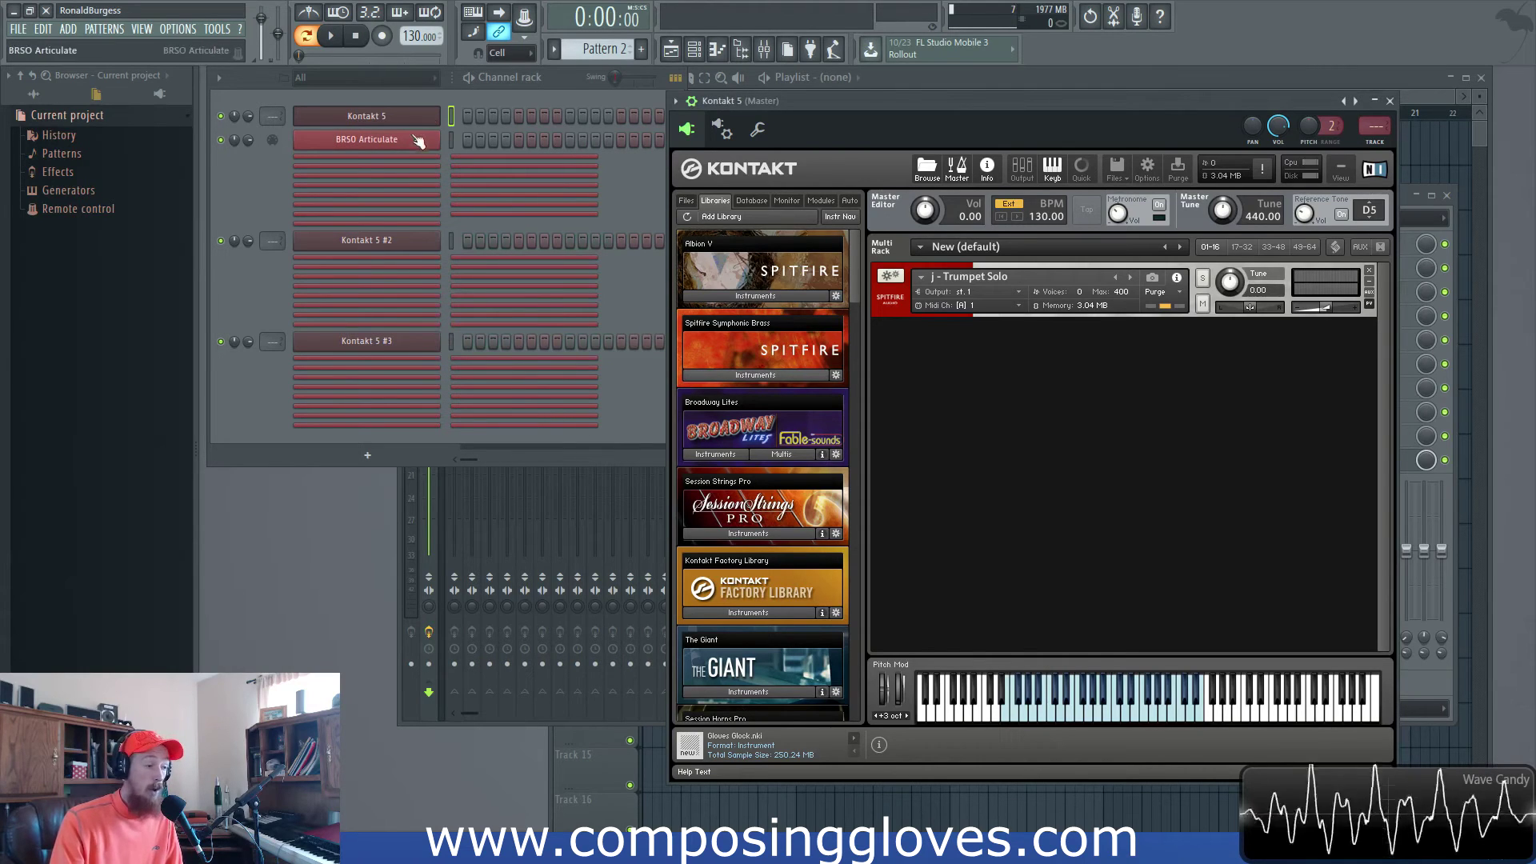
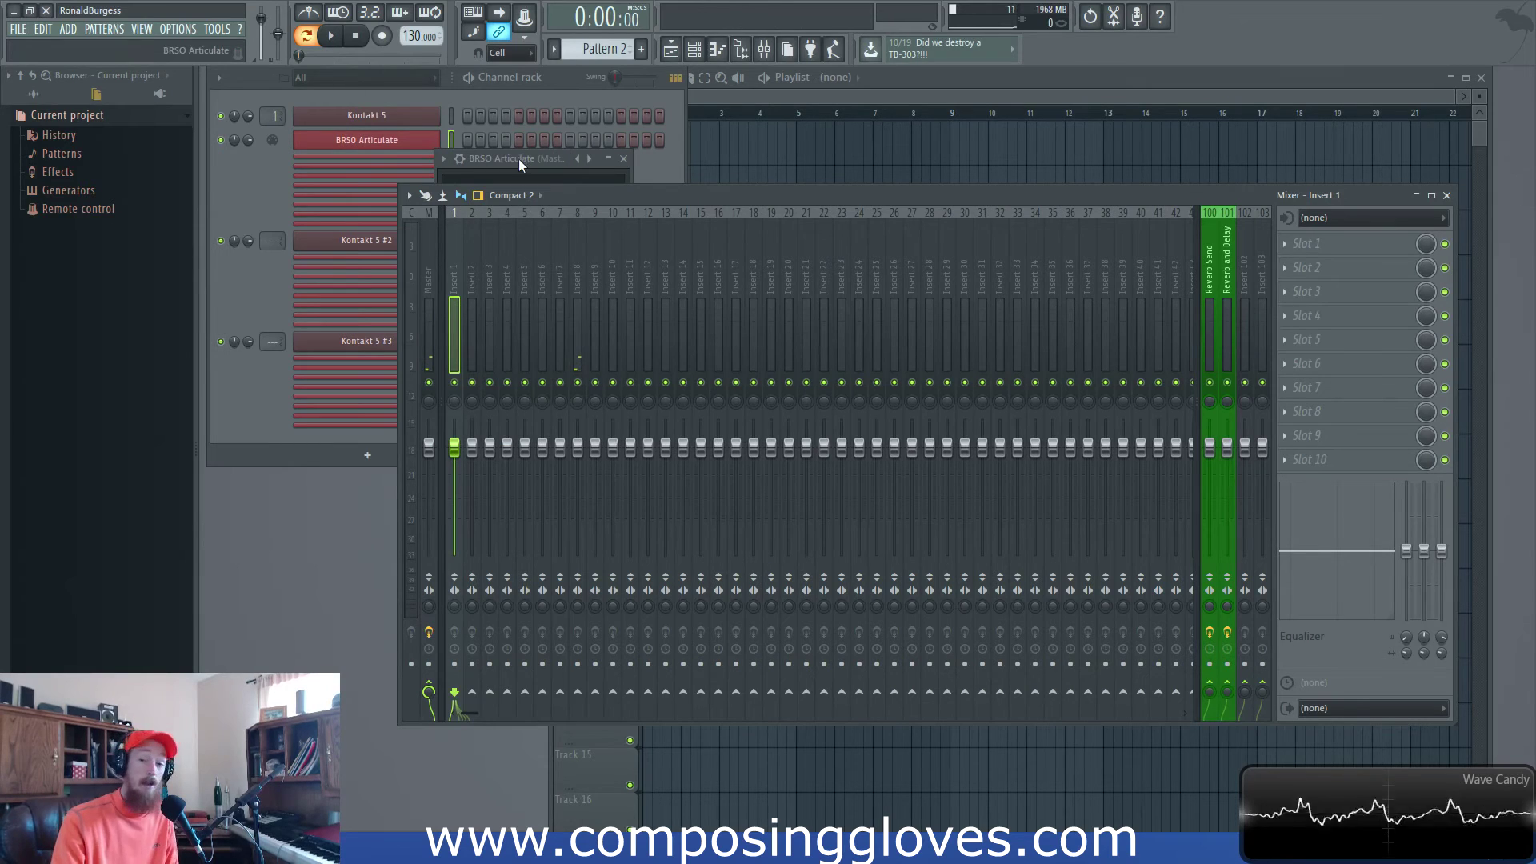
# Move the BRSO Articulate window off the mixer and close it, and select the Insert 8 mixer track
pyautogui.moveTo(508, 161); pyautogui.dragTo(309, 166)
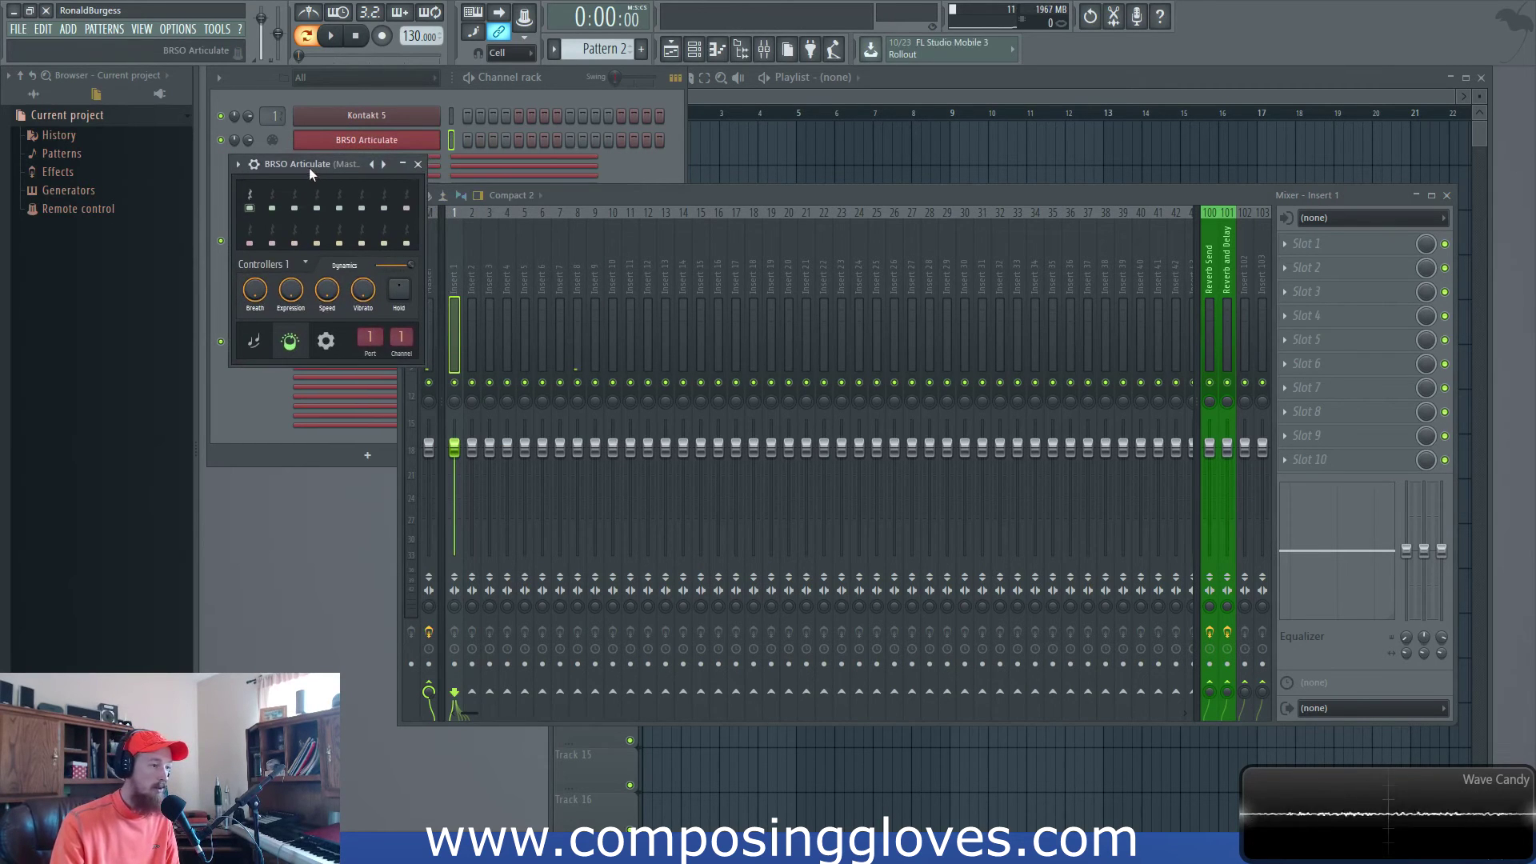
pyautogui.click(418, 164)
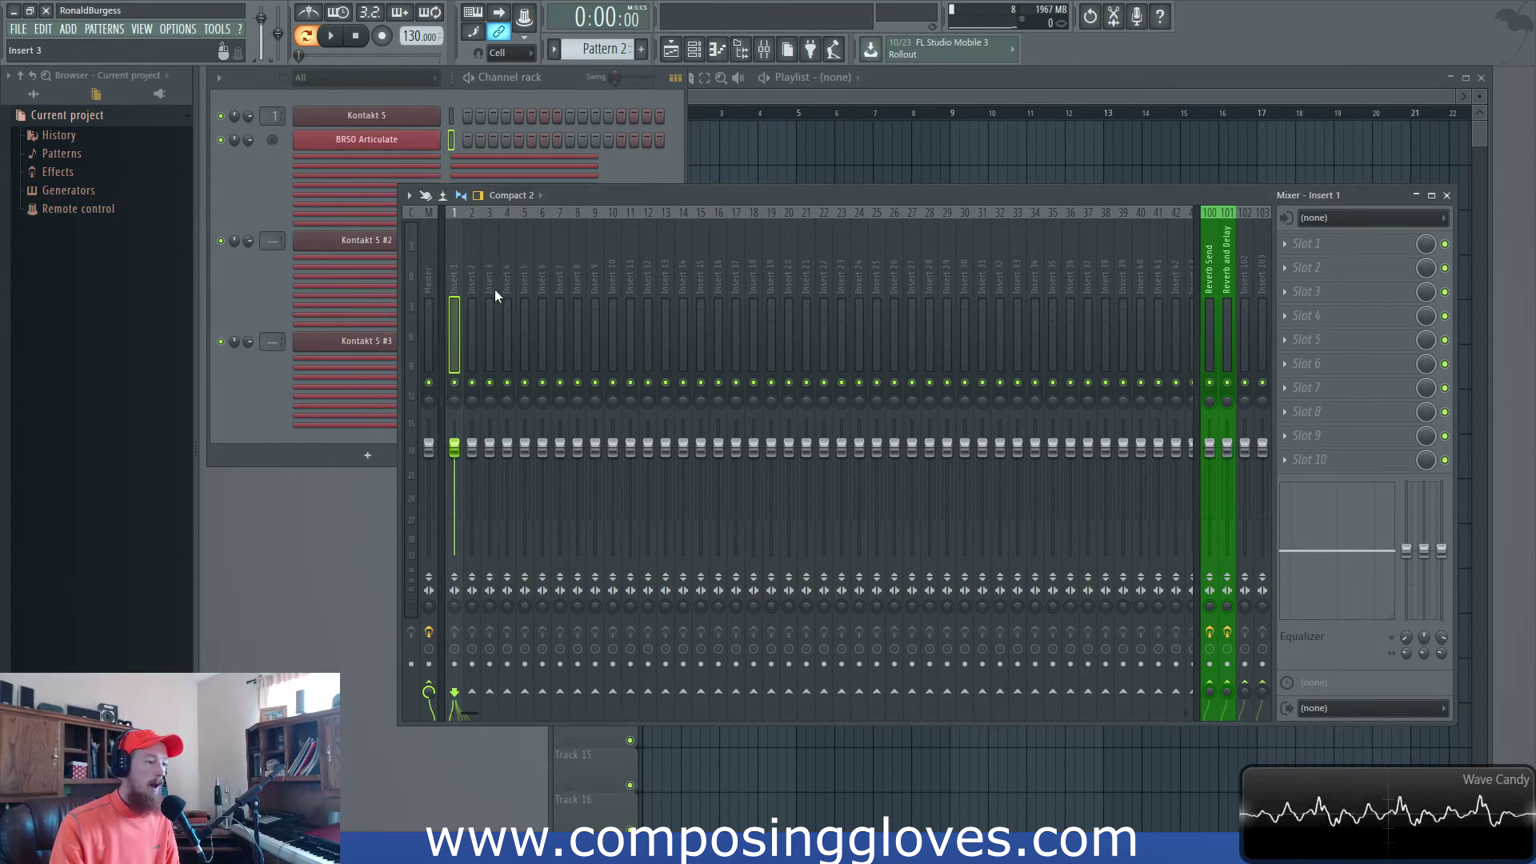
pyautogui.click(572, 287)
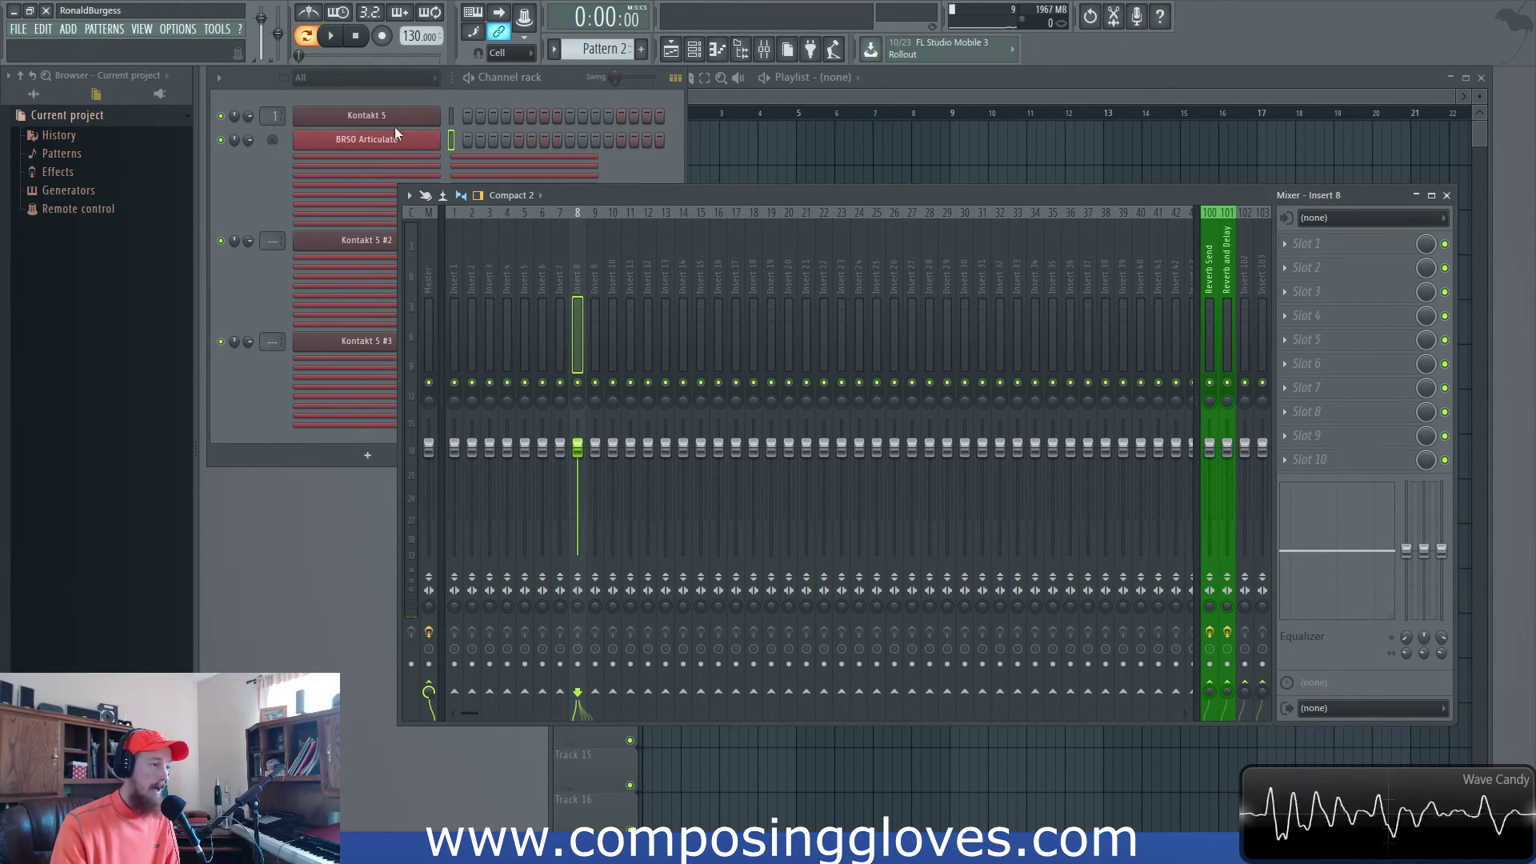
pyautogui.press('Up')
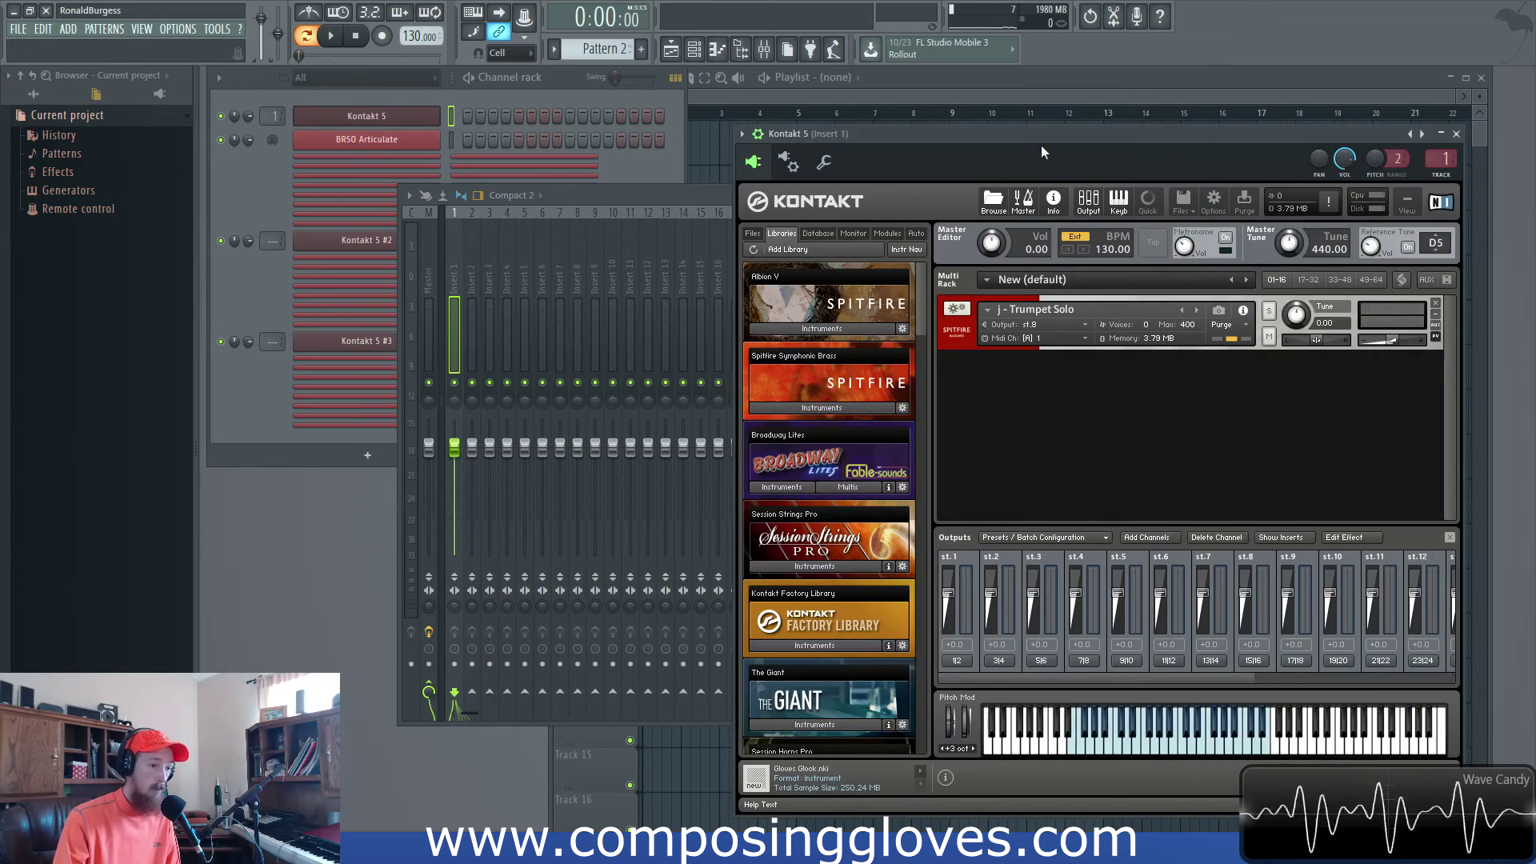
# Reposition the Kontakt 5 window beside the channel rack and remove the Trumpet Solo instrument from its multi rack
pyautogui.moveTo(1040, 146); pyautogui.dragTo(989, 107)
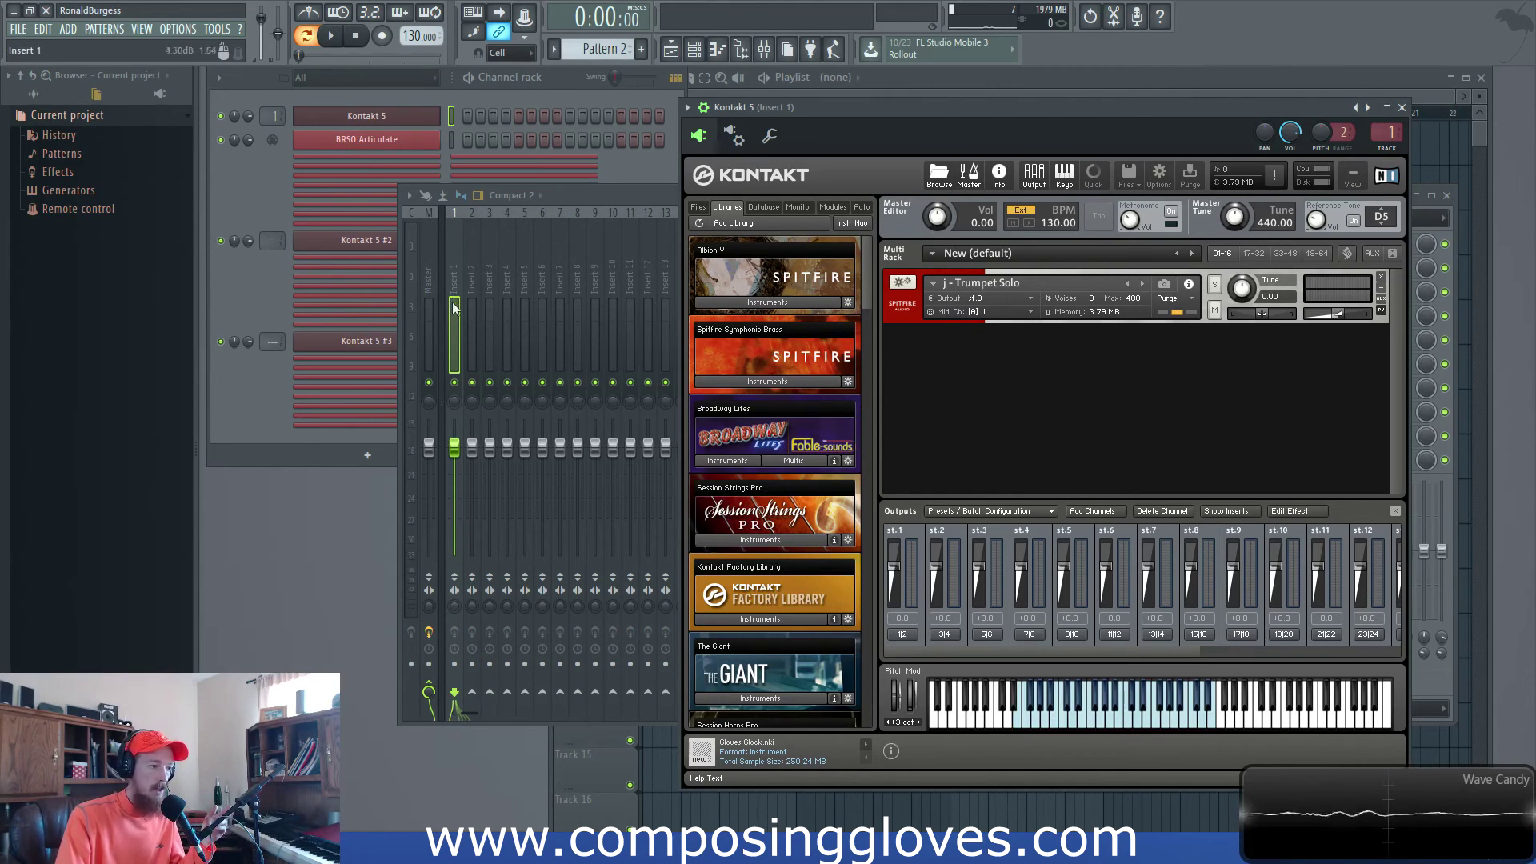
pyautogui.click(266, 418)
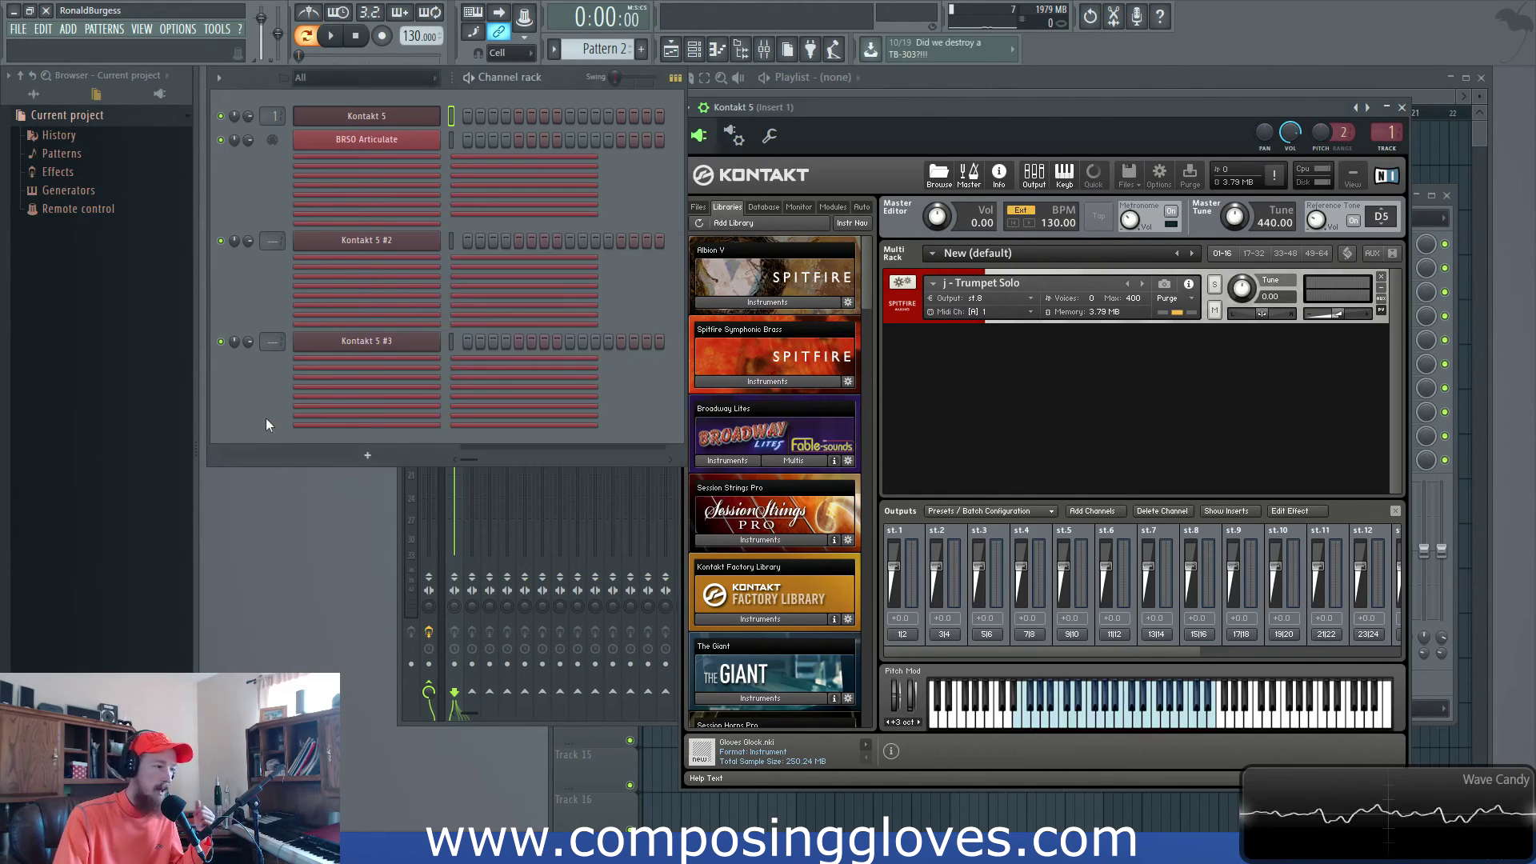
pyautogui.click(1382, 288)
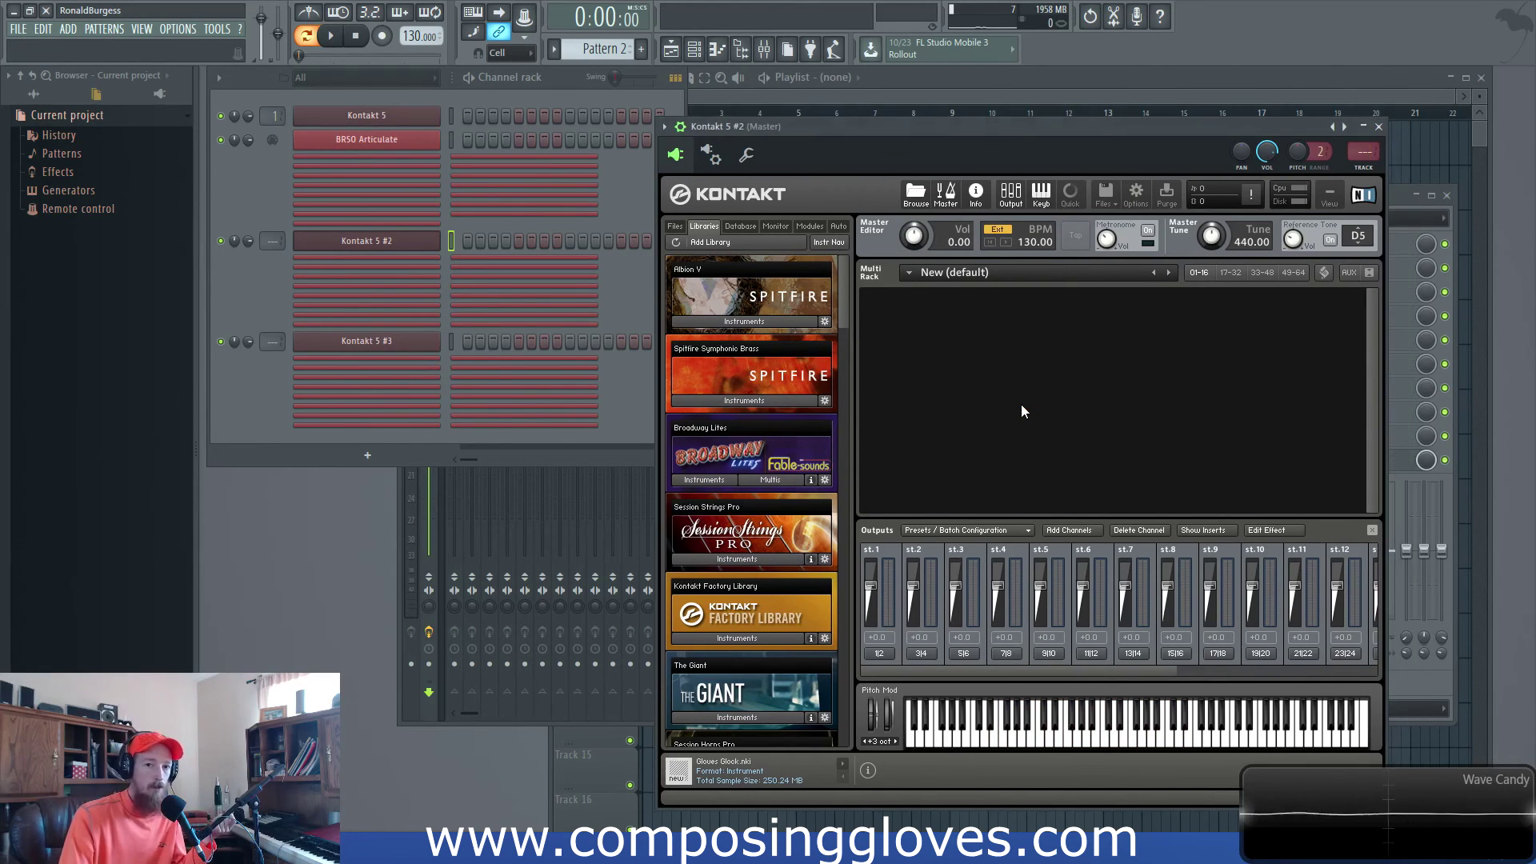
# Close the Kontakt 5 #2 window, expand the BRSO Articulate #2 channel in the channel rack, and close the BRSO Articulate window
pyautogui.click(1379, 126)
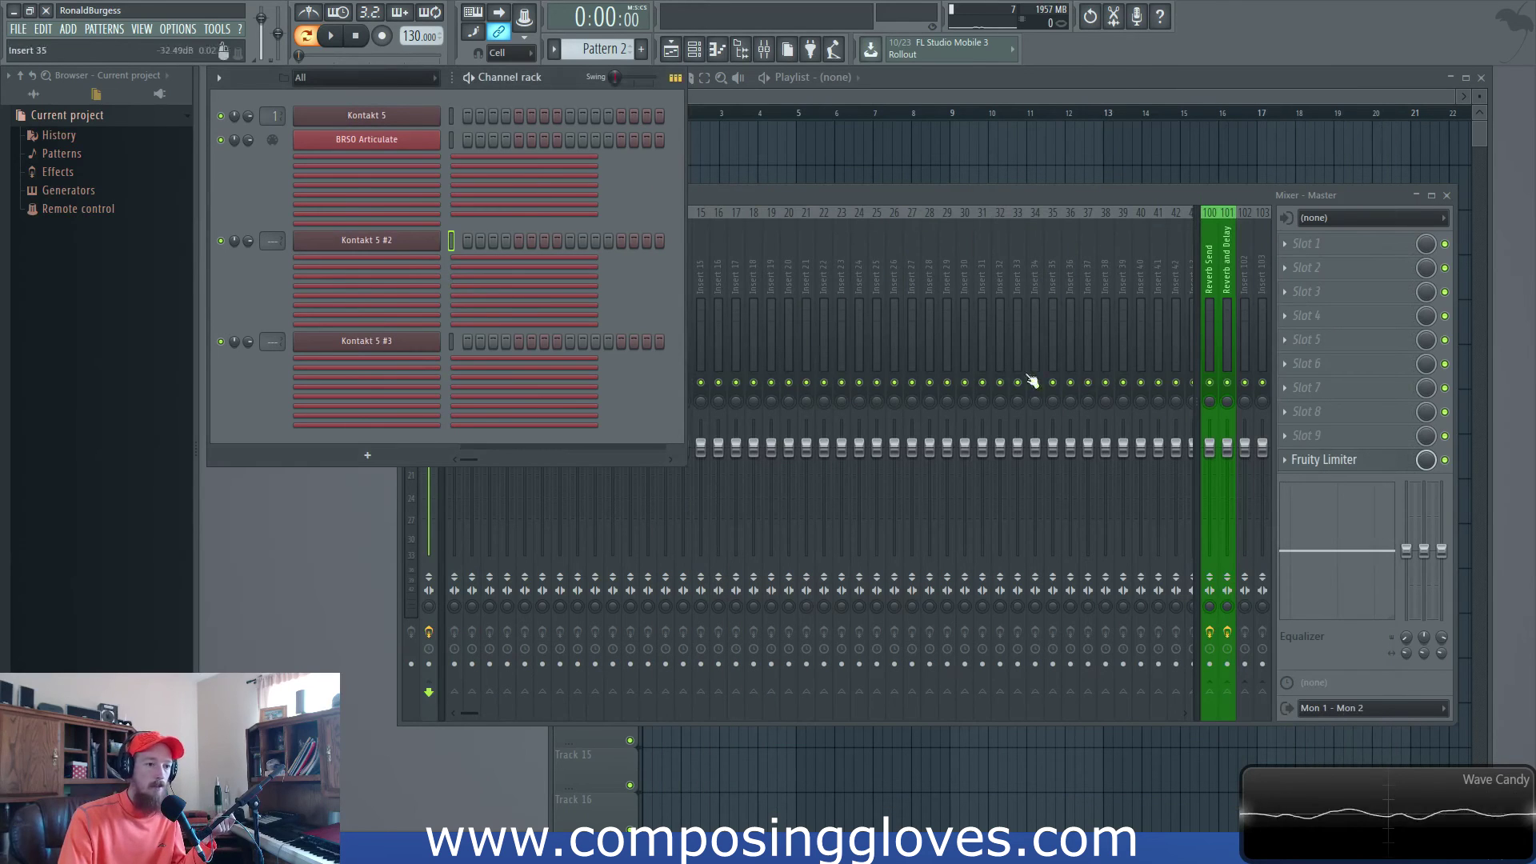
pyautogui.click(388, 143)
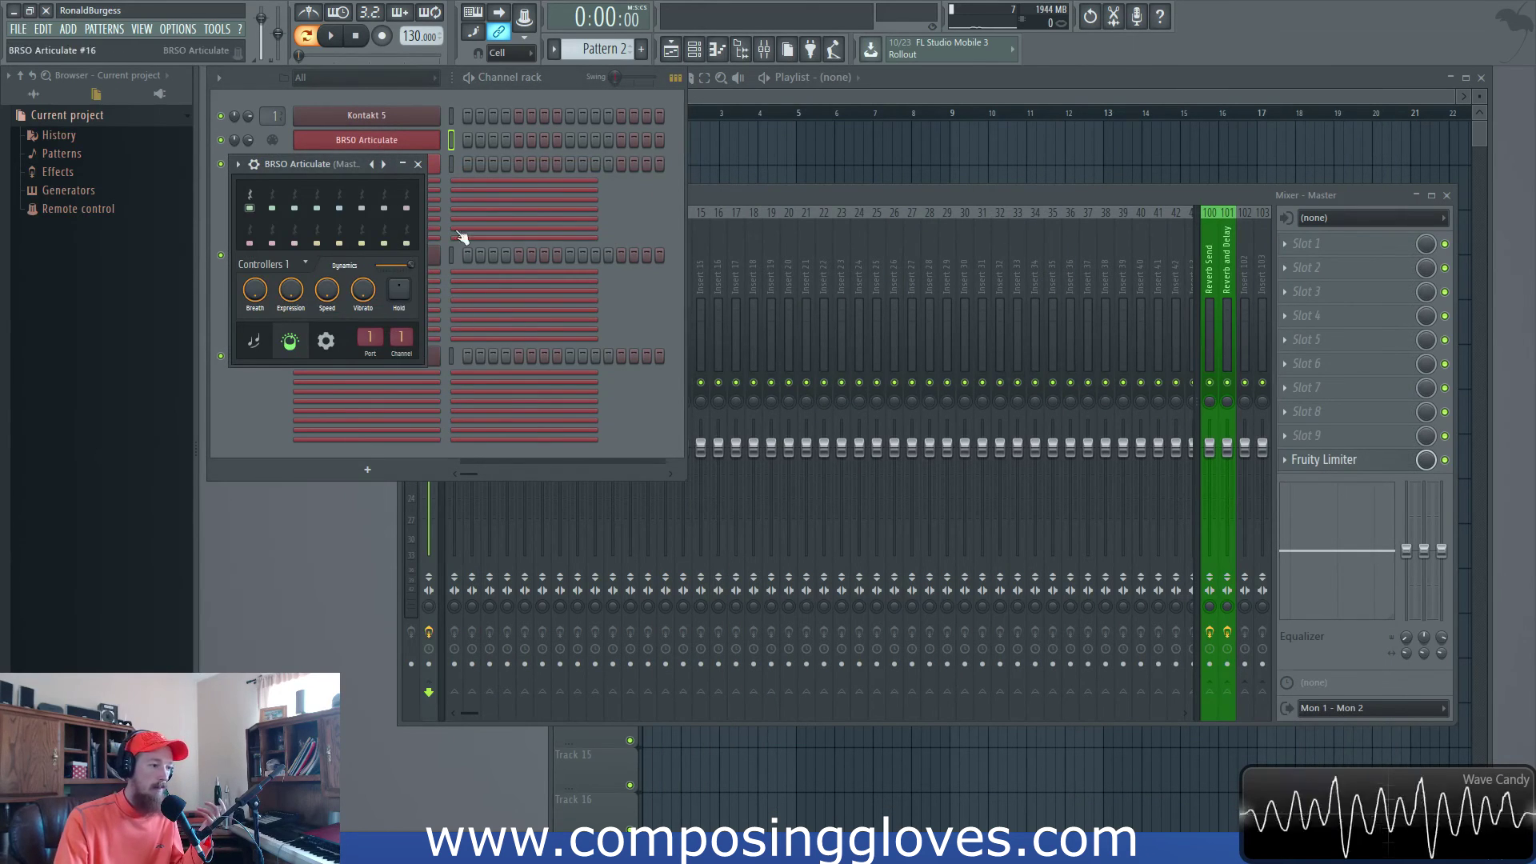
pyautogui.click(426, 167)
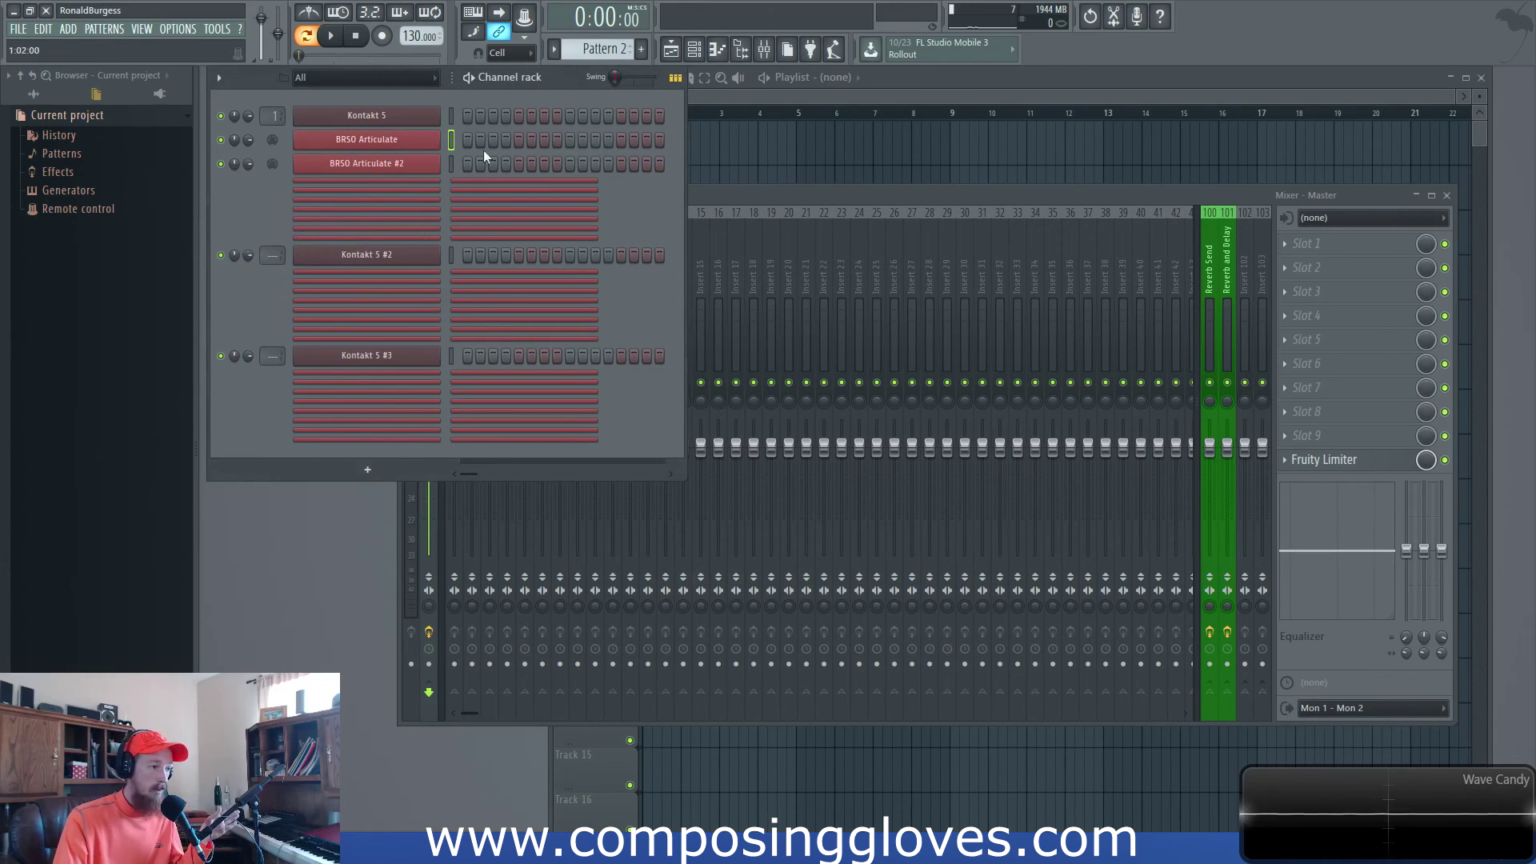
# Open the first Kontakt 5 channel, hide its outputs section, check the wrapper settings, and return to the instrument interface in a repositioned window
pyautogui.click(393, 115)
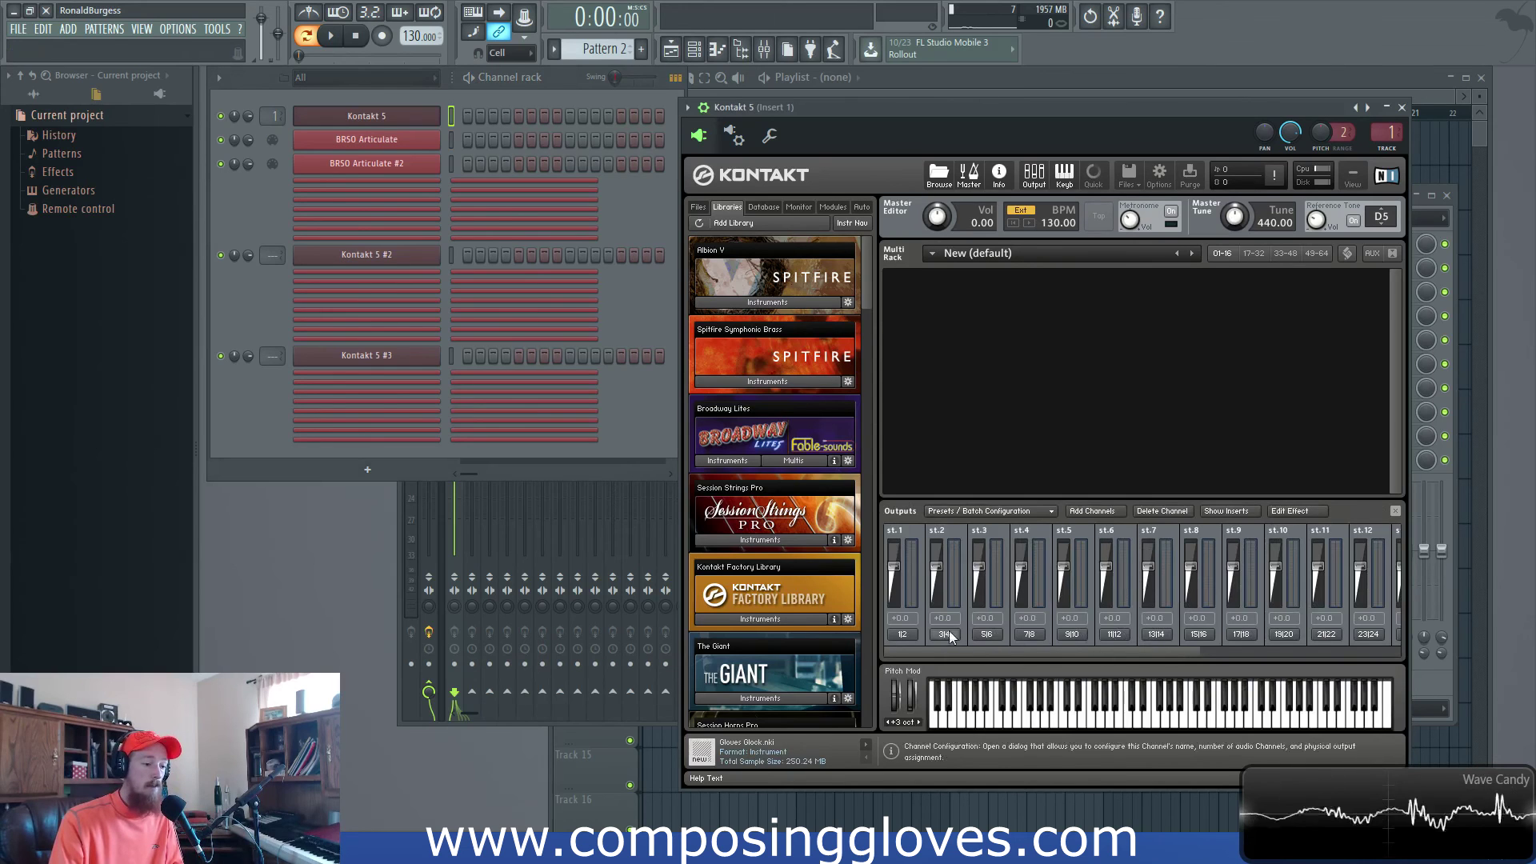
pyautogui.click(1395, 511)
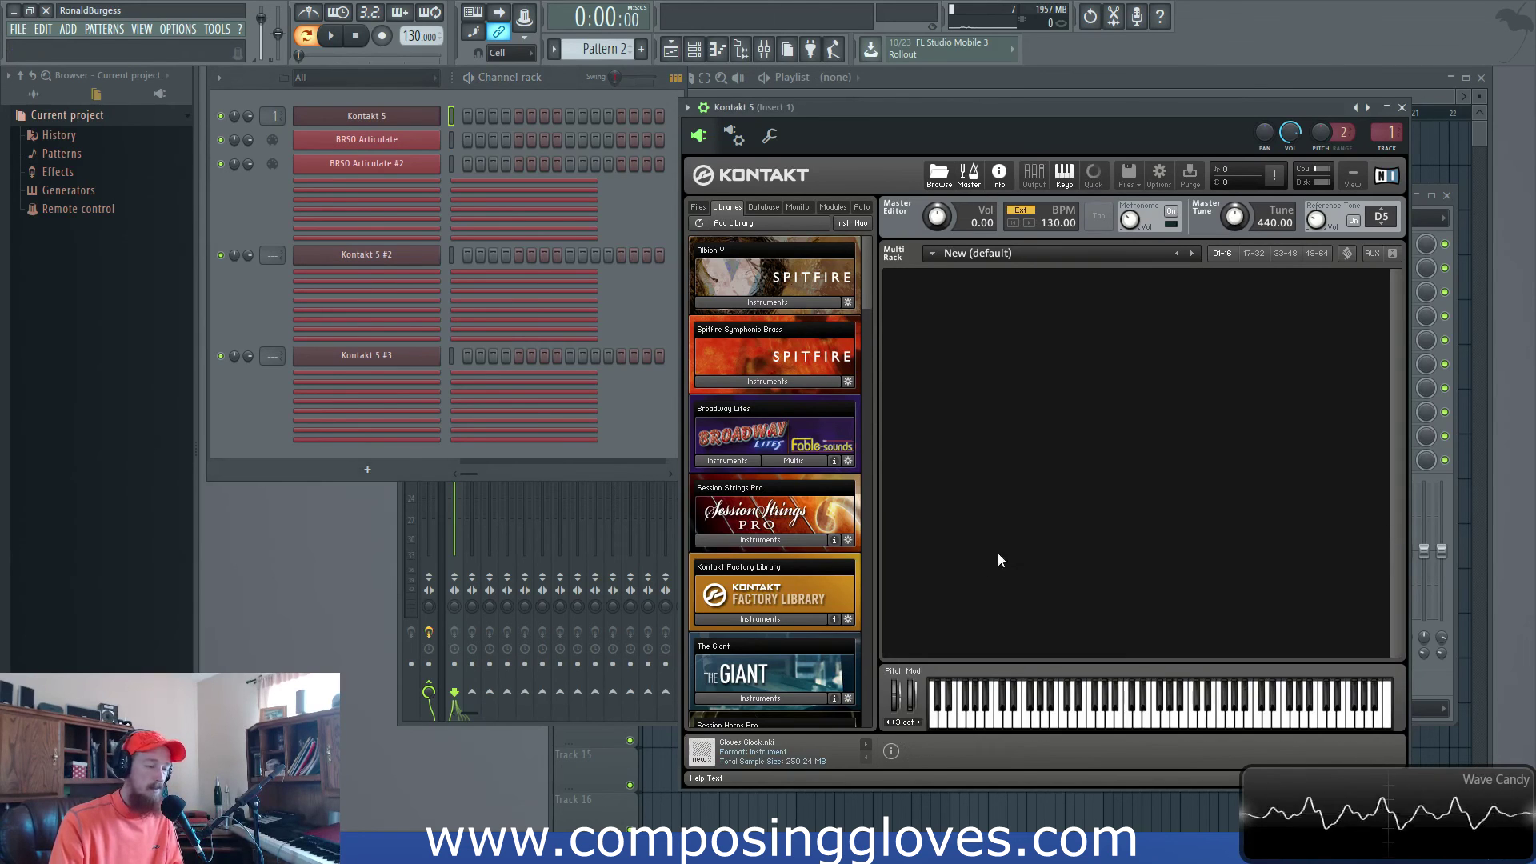
pyautogui.click(731, 136)
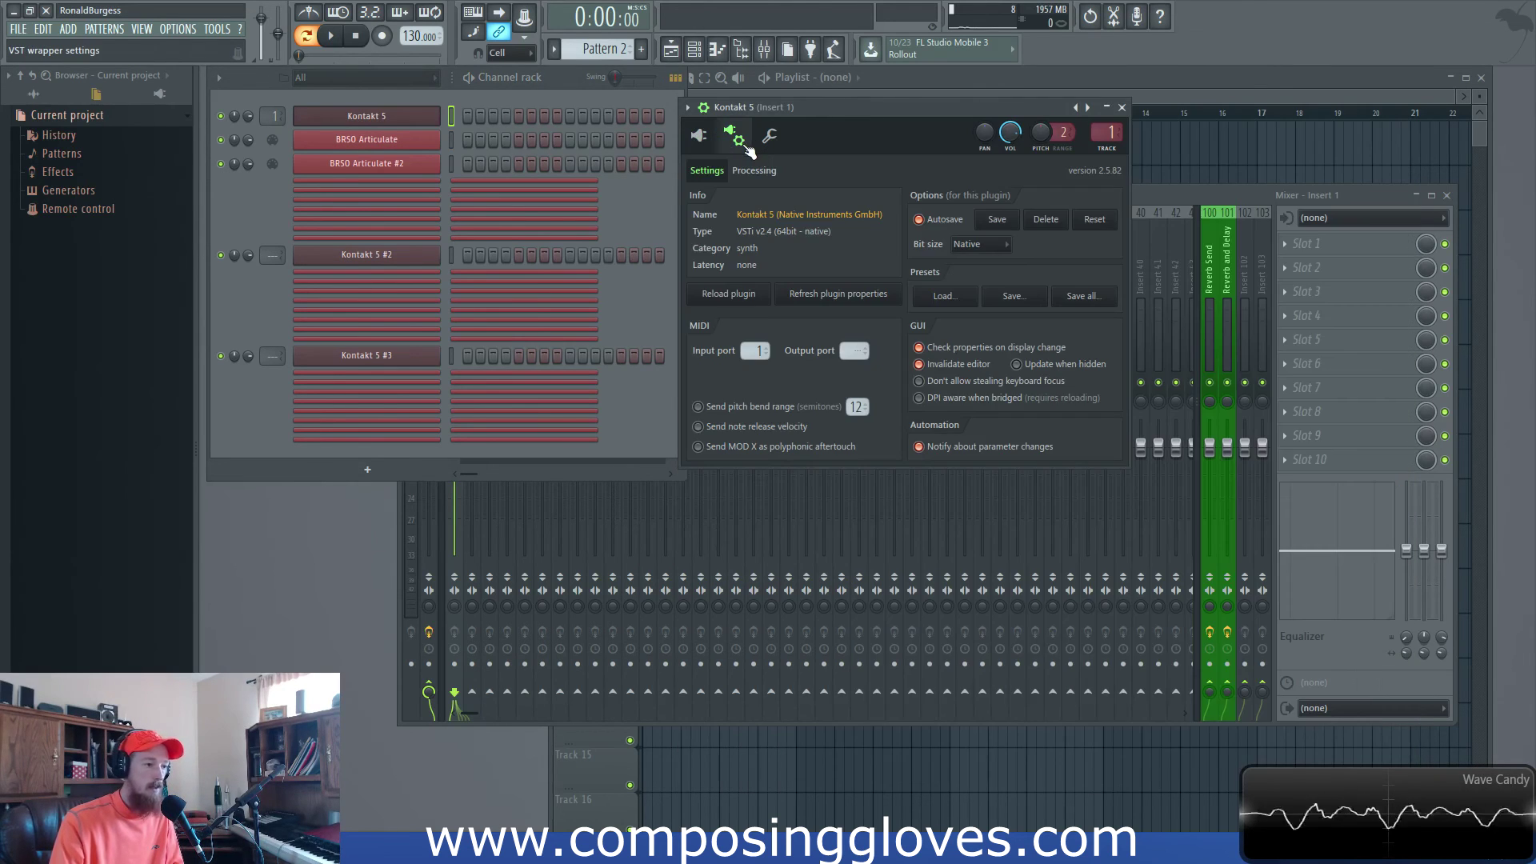
pyautogui.click(700, 136)
pyautogui.moveTo(1008, 124); pyautogui.dragTo(927, 88)
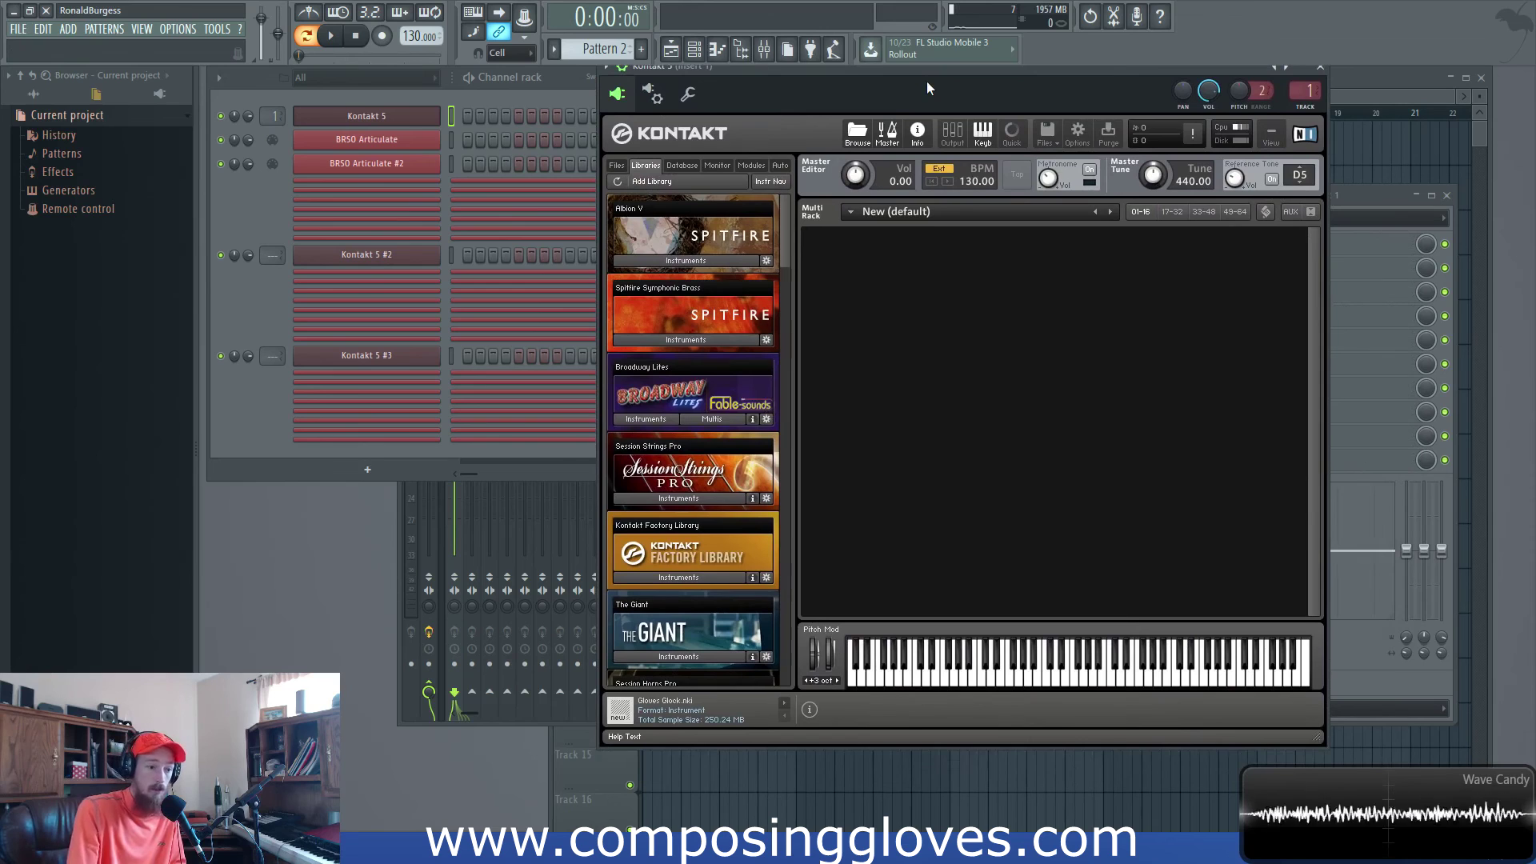